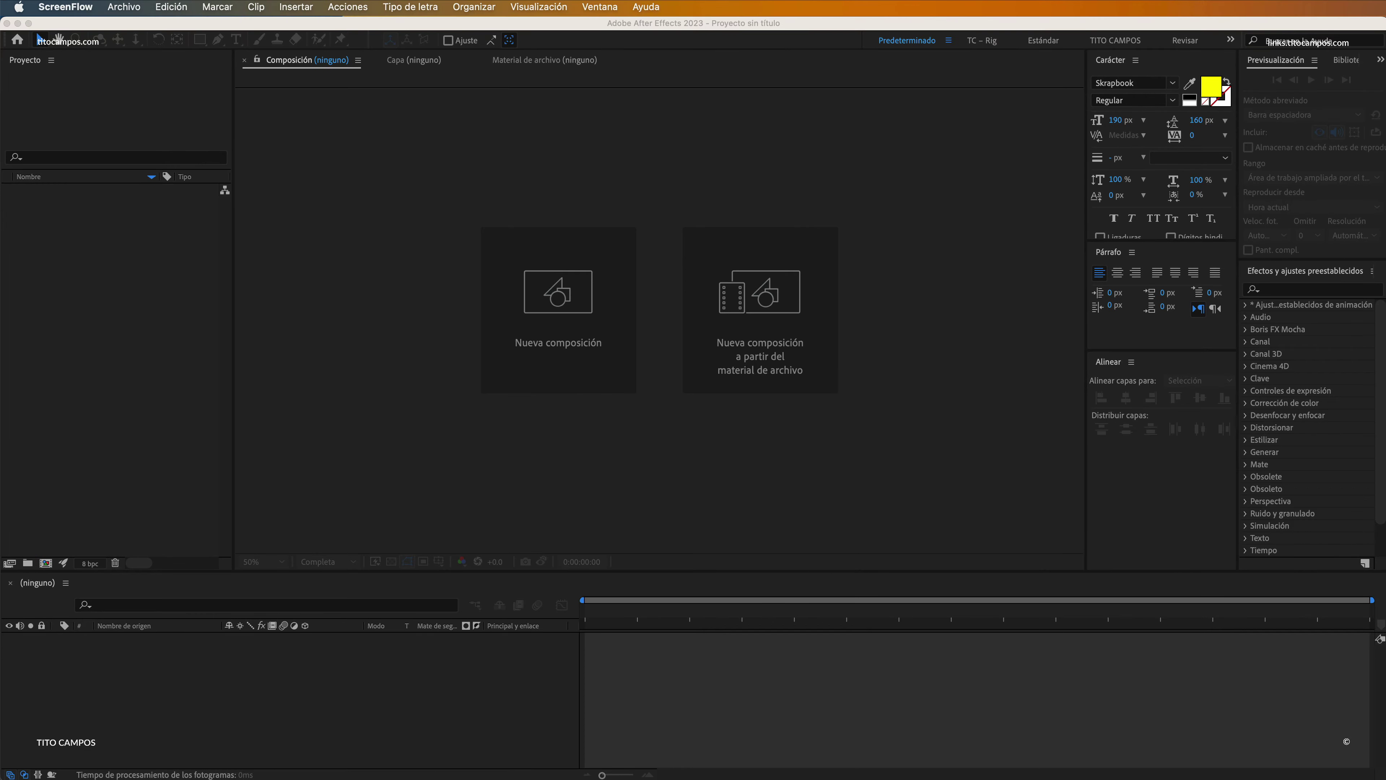
Switch to Finder, open Brazo-Rig-Puppet-dw.ai in Illustrator and hide its Articulaciones layer.
{"action": "left_click", "coordinate": [343, 765]}
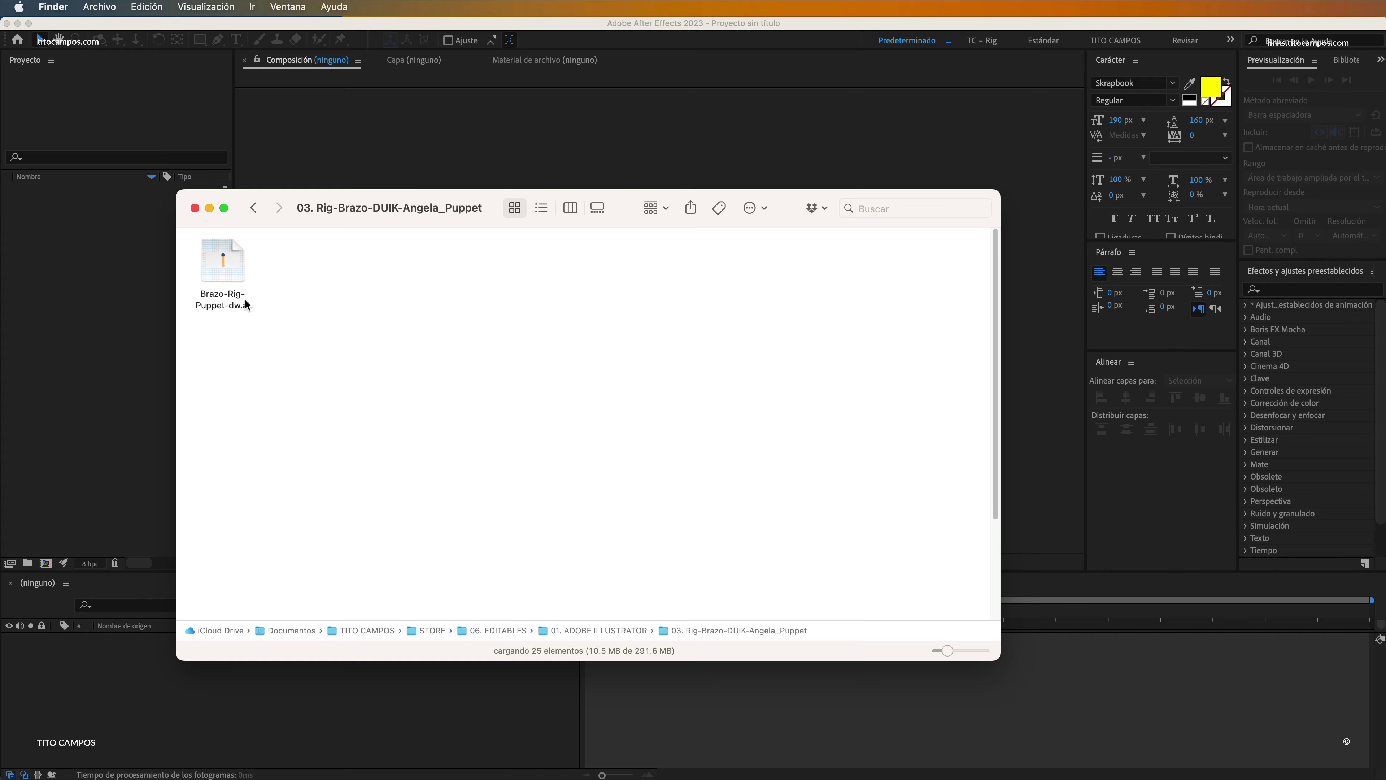
{"action": "double_click", "coordinate": [225, 265]}
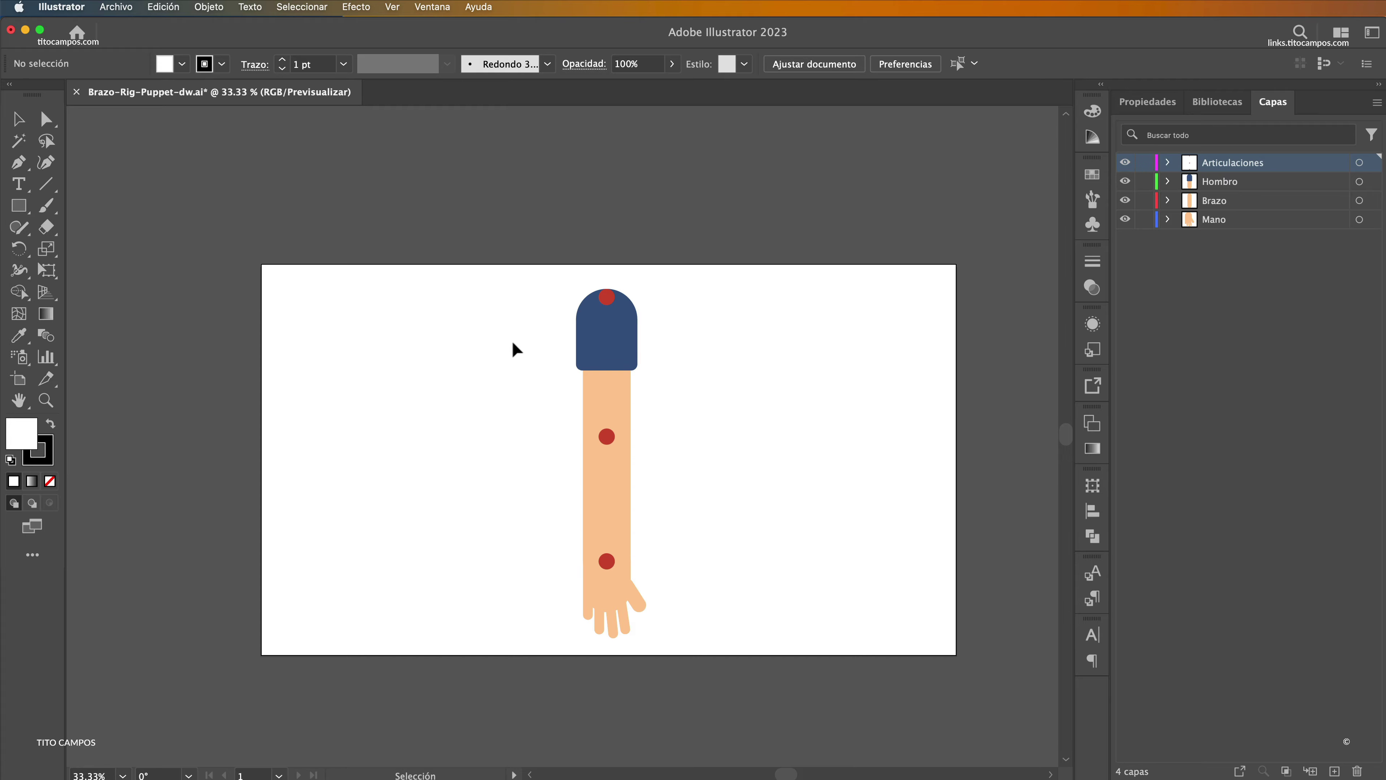
{"action": "left_click", "coordinate": [1125, 163]}
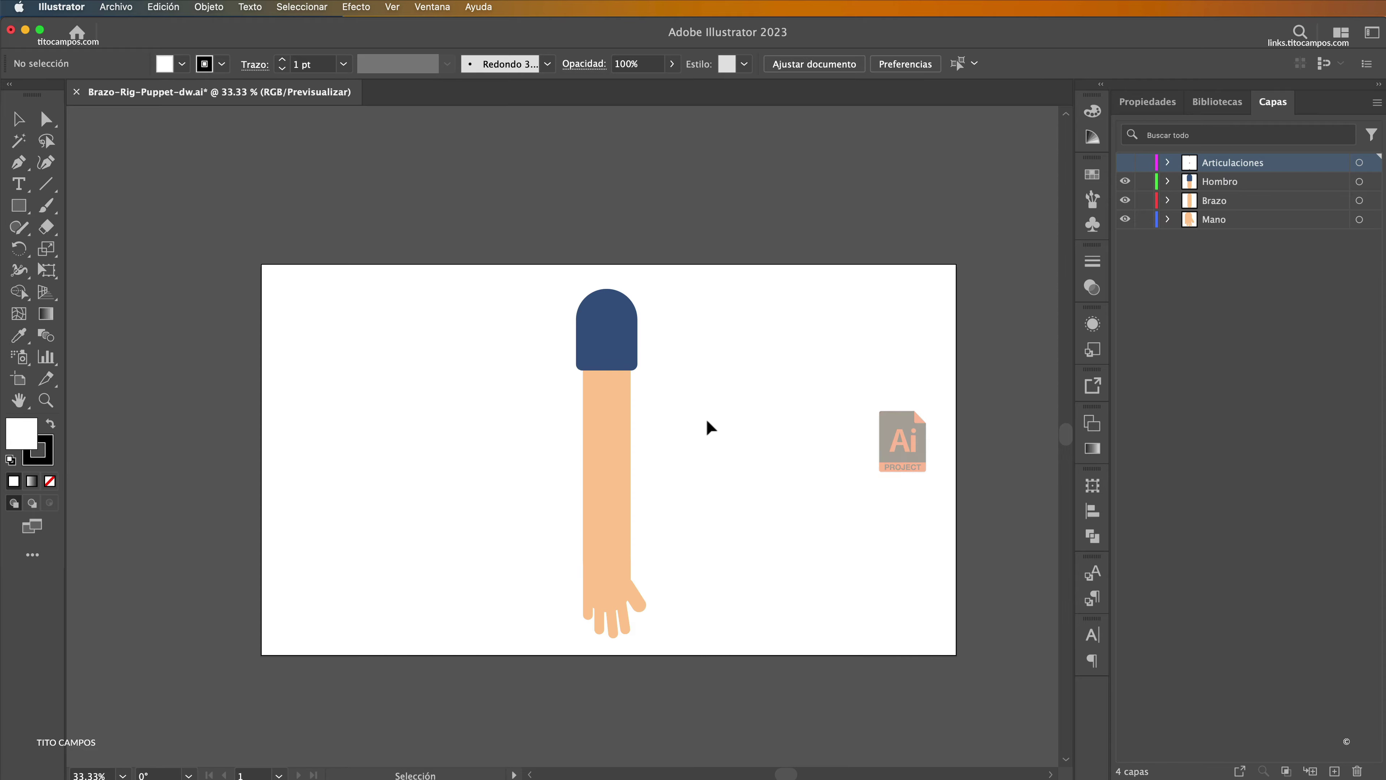
Select the shoulder shape and all of the arm artwork to examine how its pieces overlap, leaving everything deselected.
{"action": "left_click", "coordinate": [628, 335]}
{"action": "left_click", "coordinate": [739, 443]}
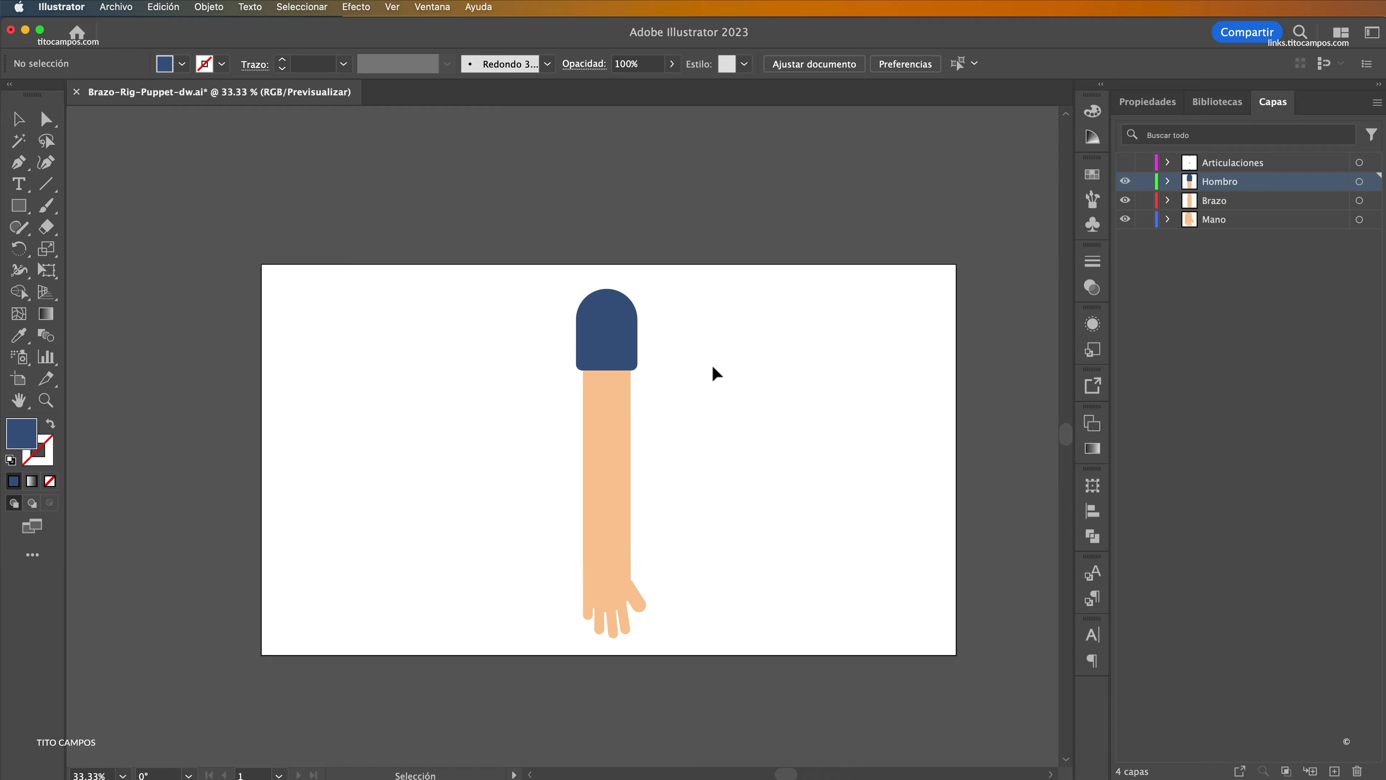
{"action": "left_click_drag", "start_coordinate": [686, 289], "coordinate": [544, 644]}
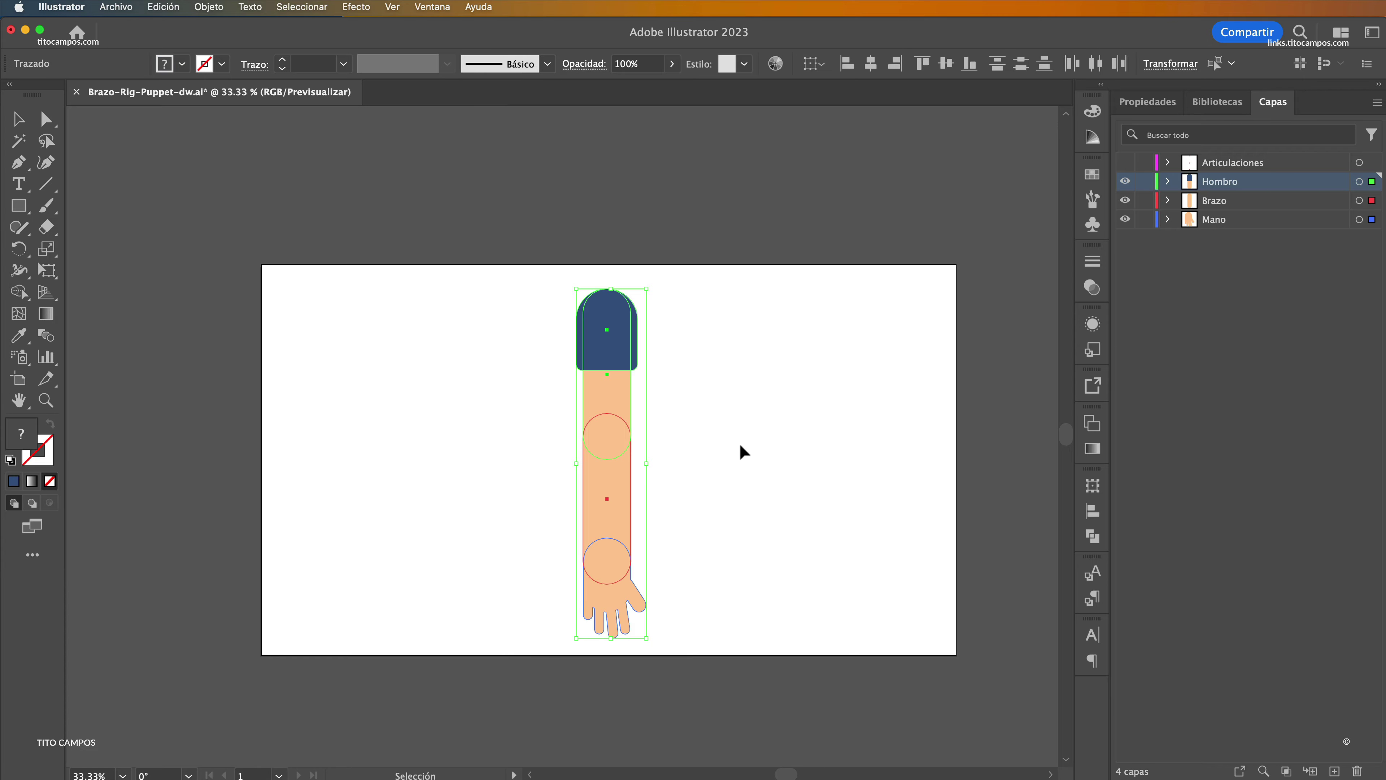
{"action": "left_click", "coordinate": [743, 452]}
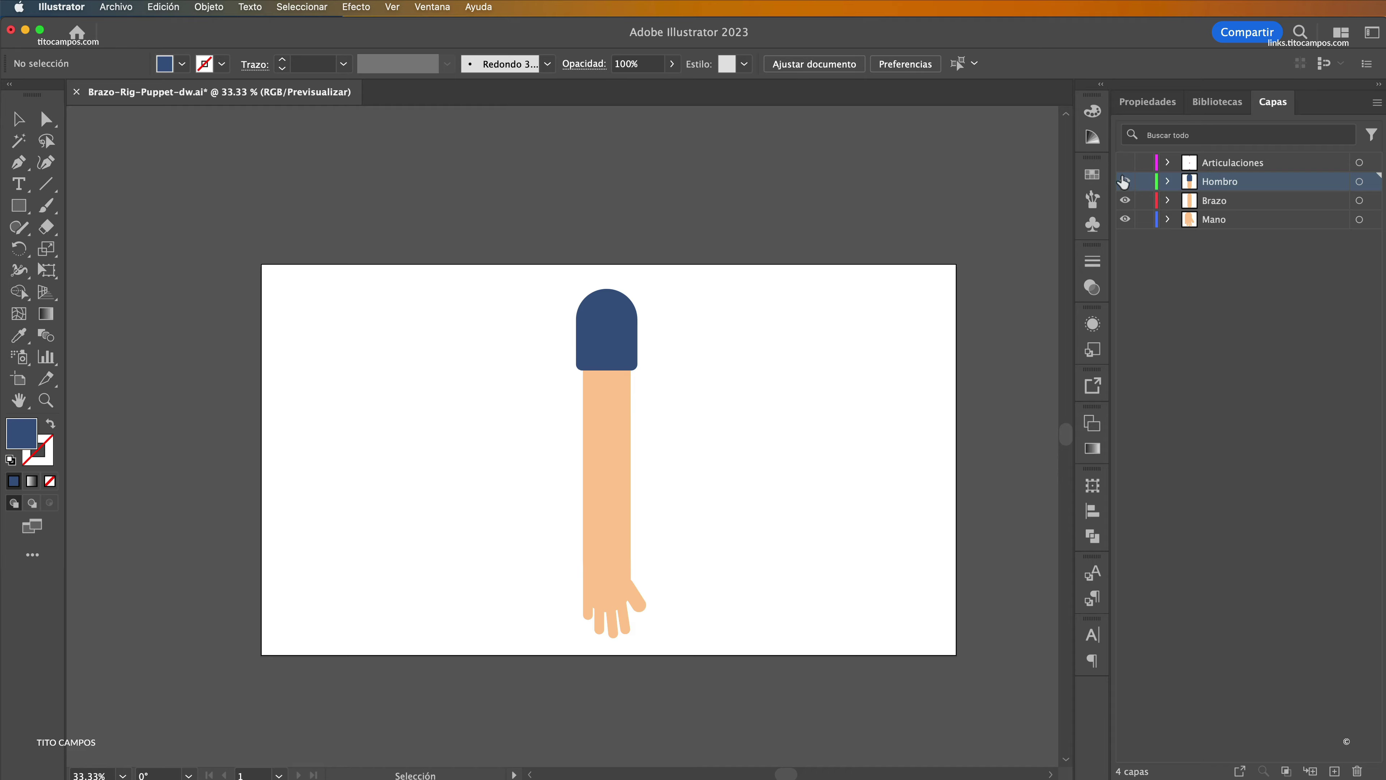
Show the Articulaciones layer briefly, hide it again and save the Illustrator file.
{"action": "left_click", "coordinate": [1125, 162]}
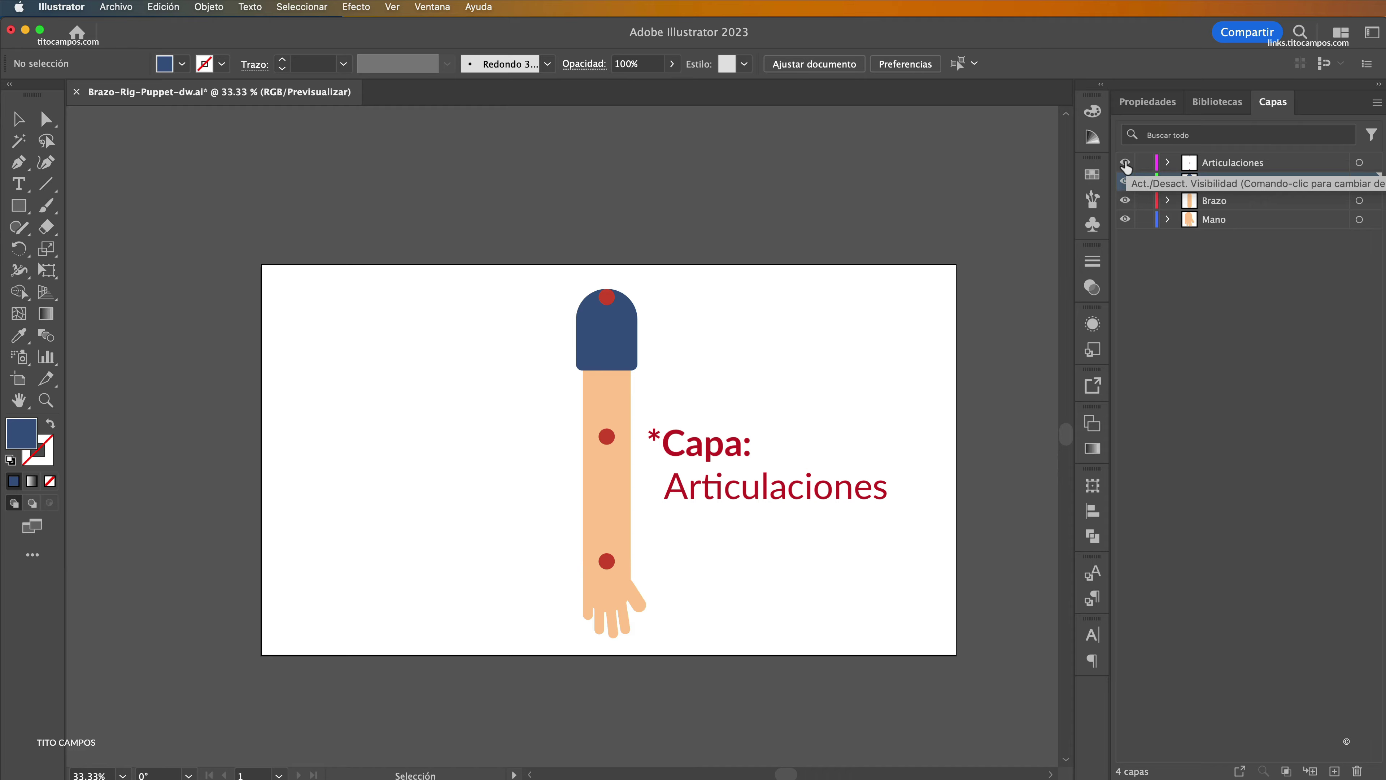
{"action": "left_click", "coordinate": [1126, 163]}
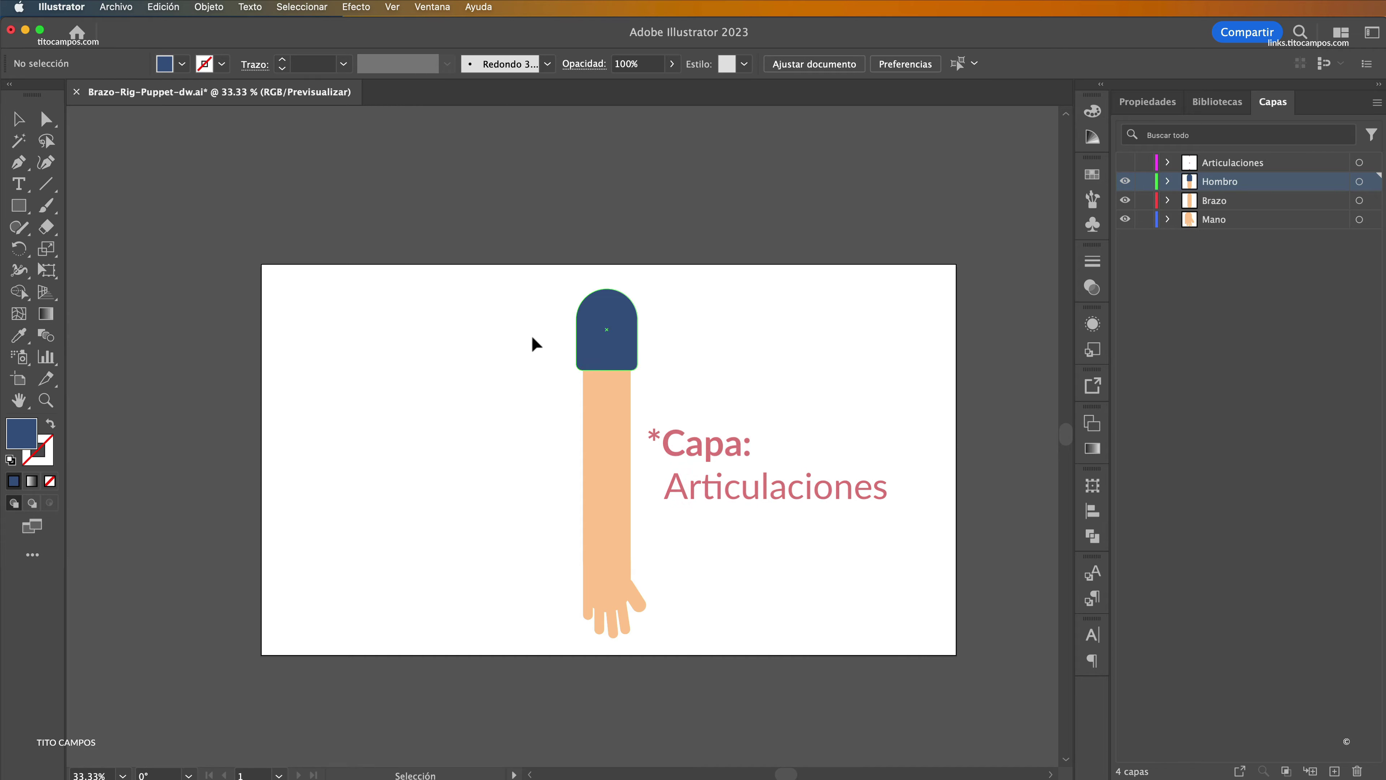
{"action": "key", "text": "a"}
{"action": "key", "text": "v"}
{"action": "key", "text": "super+s"}
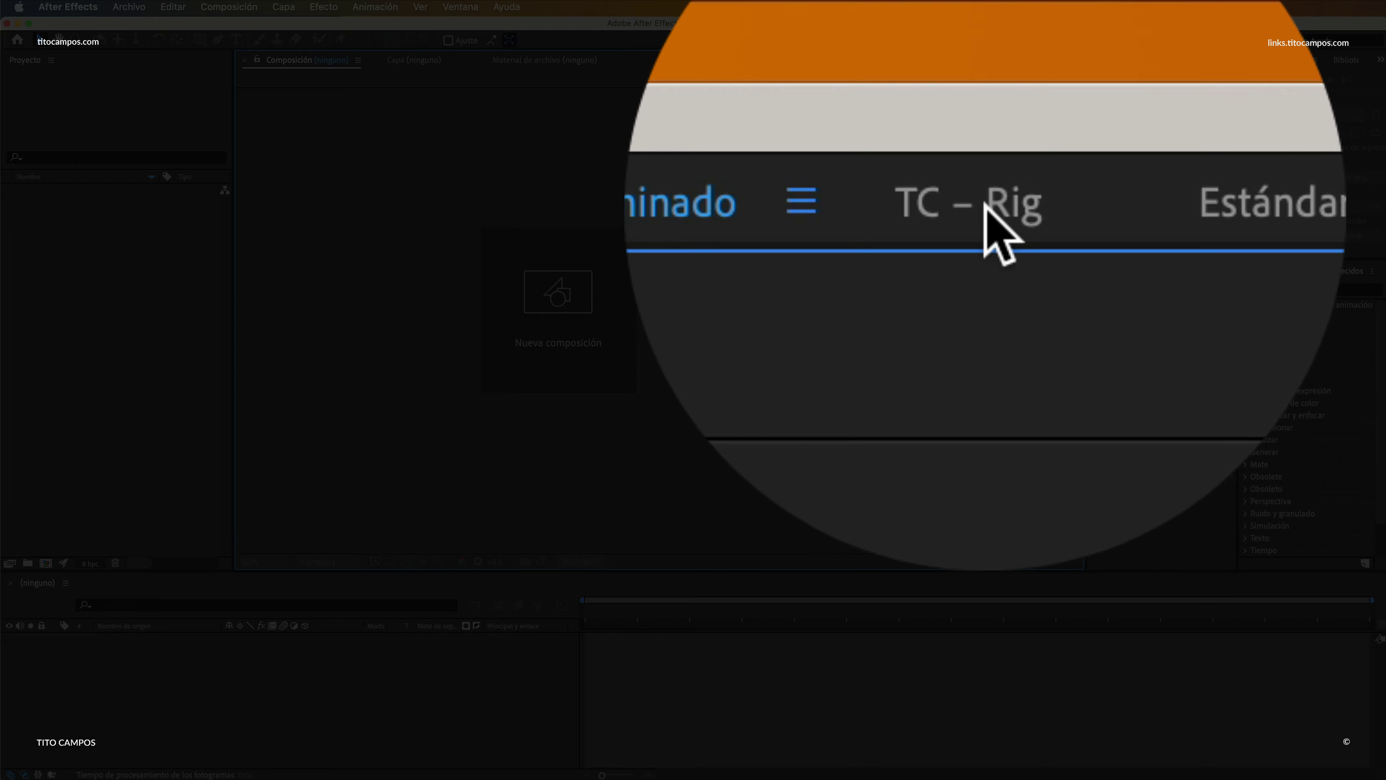
Switch to After Effects, load the TC – Rig workspace and create a 5-second HD 1920x1080, 29.97 fps composition named General.
{"action": "left_click", "coordinate": [1152, 40]}
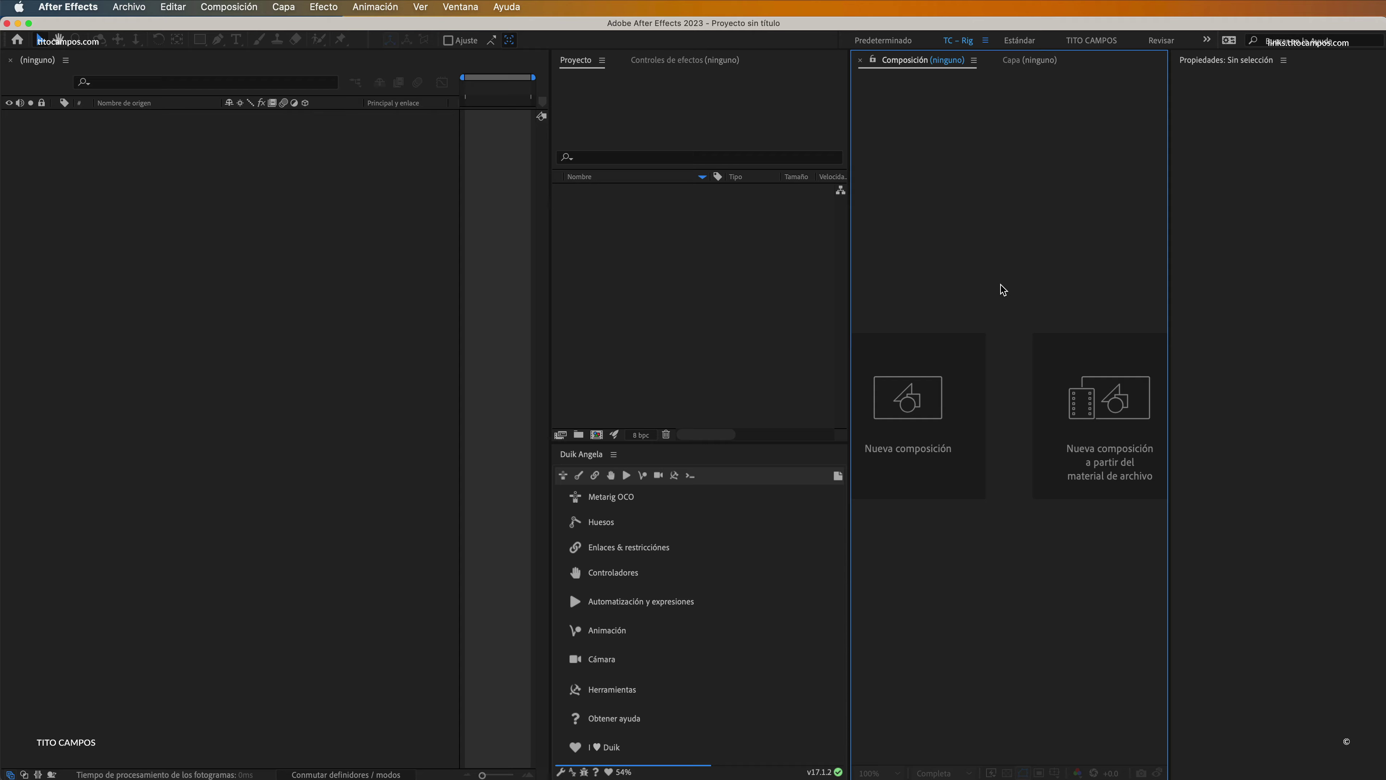
{"action": "left_click", "coordinate": [947, 408]}
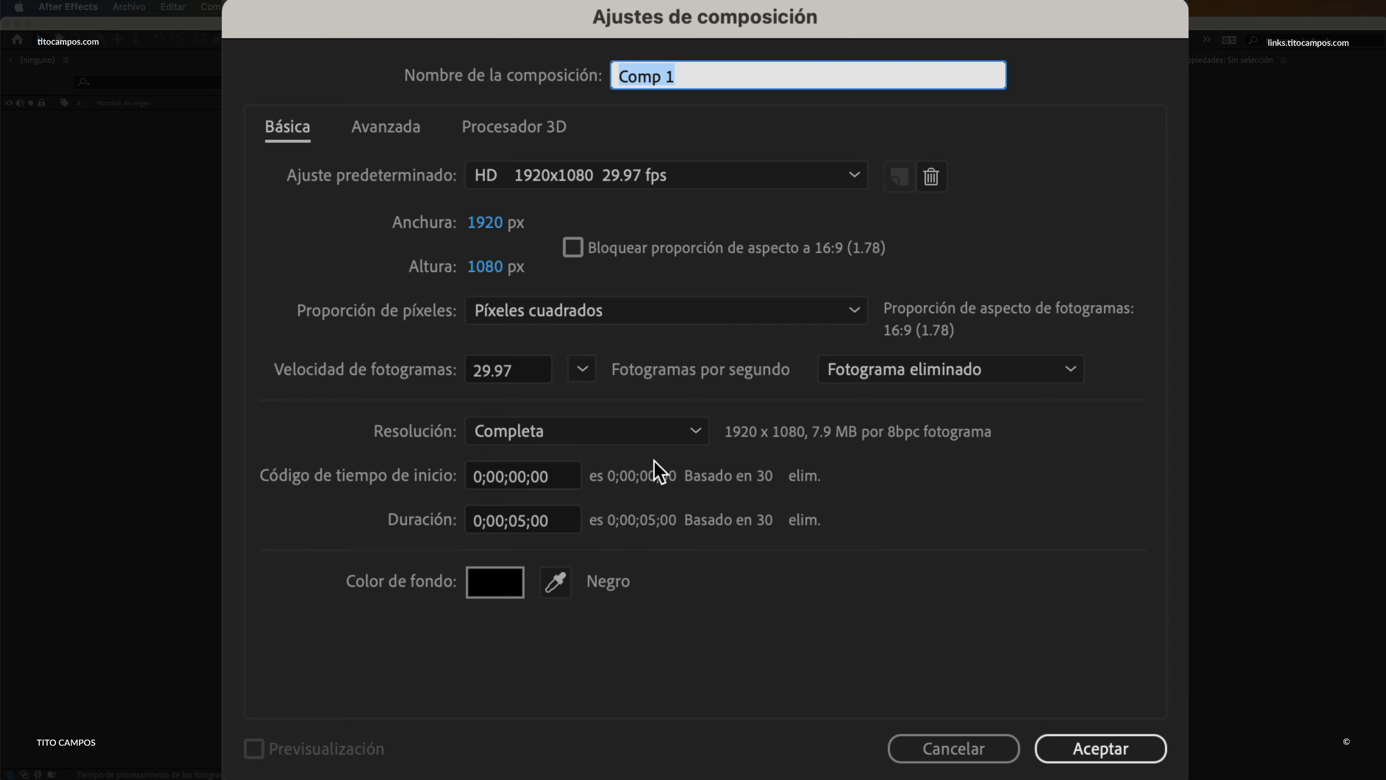
{"action": "type", "text": "General"}
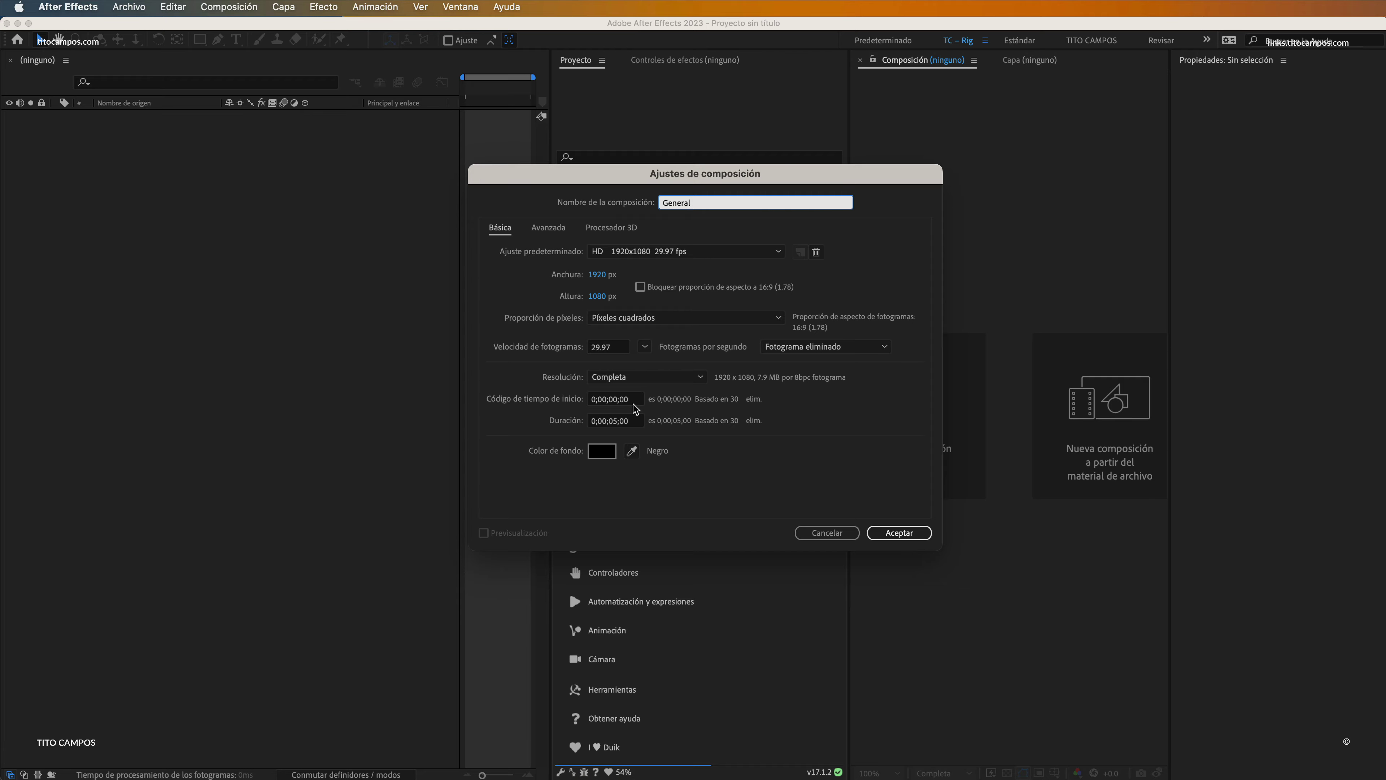
{"action": "left_click", "coordinate": [912, 534]}
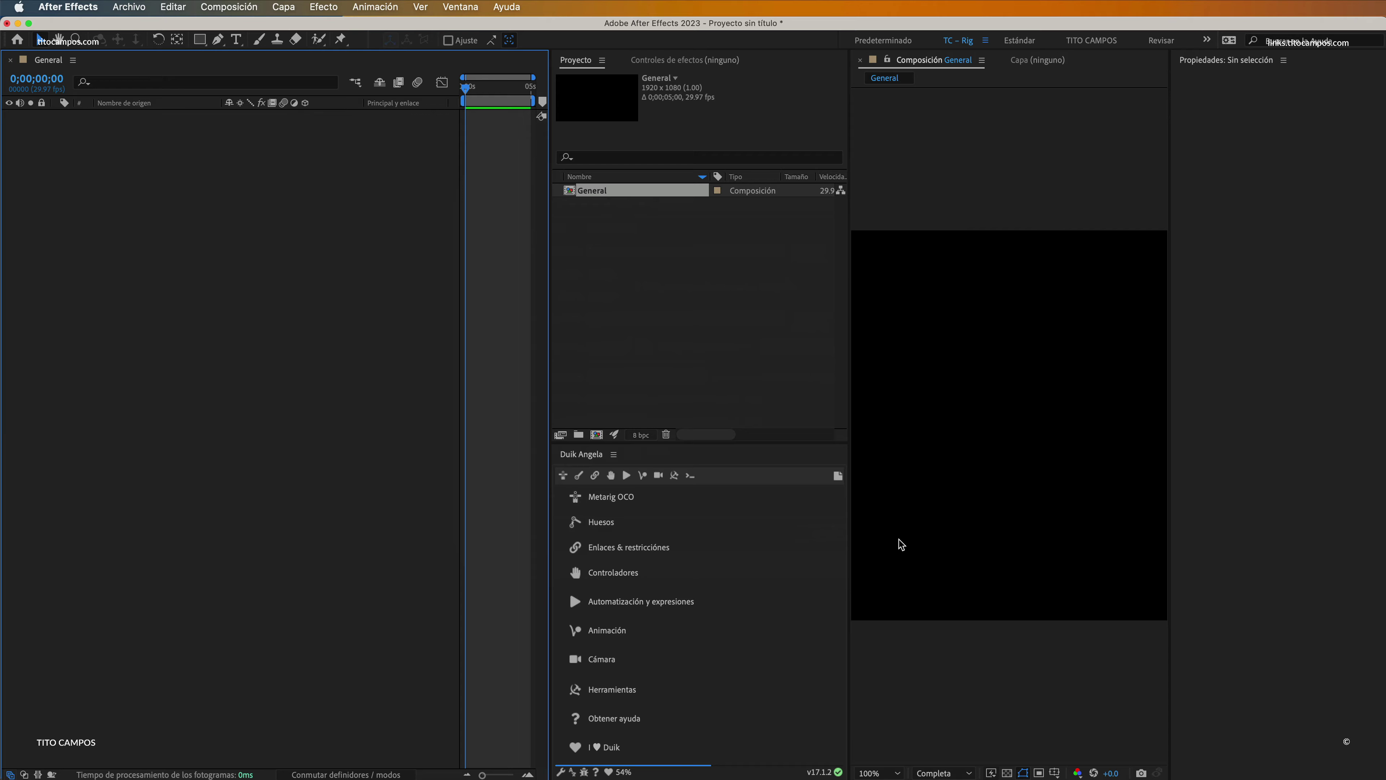
Import Brazo-Rig-Puppet-dw.ai as footage (Material de archivo) with merged layers and add it to the General composition.
{"action": "key", "text": "super+i"}
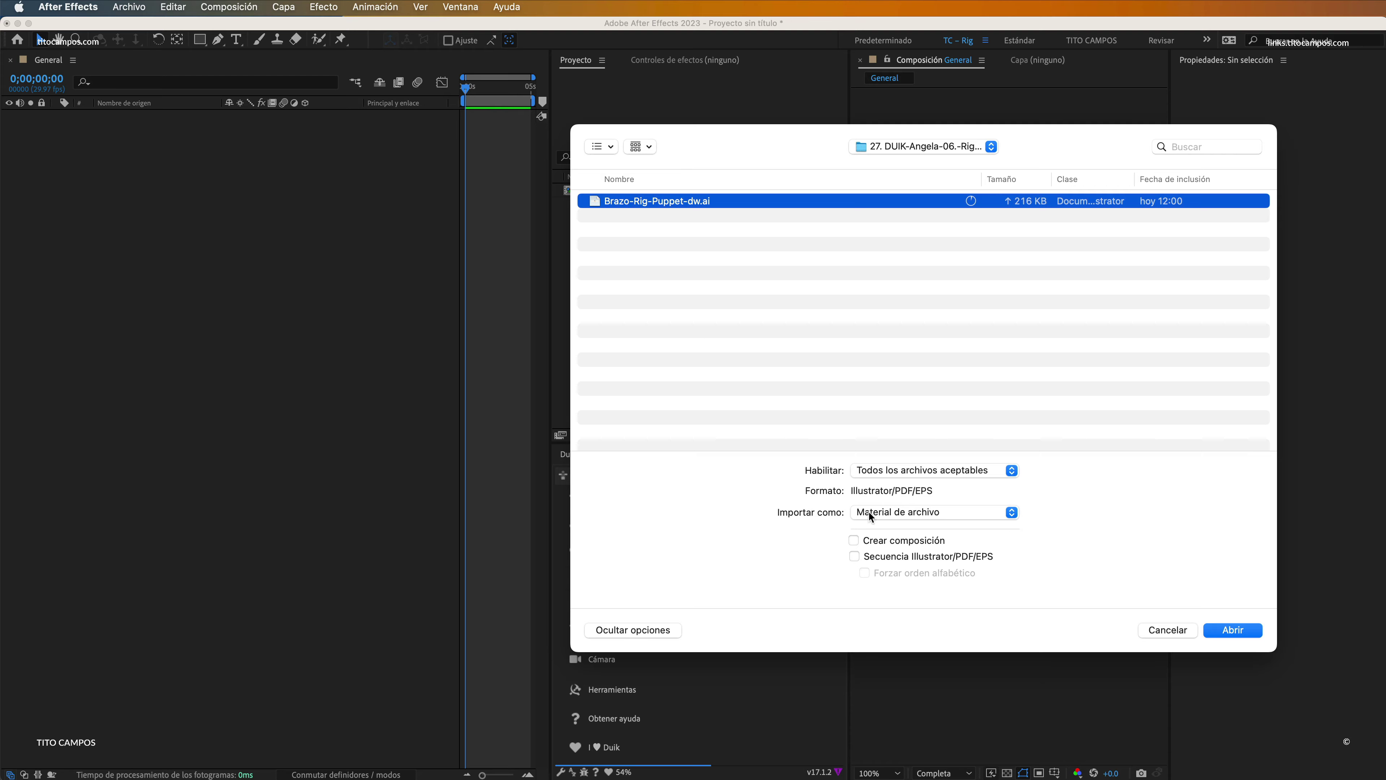
{"action": "left_click", "coordinate": [882, 516]}
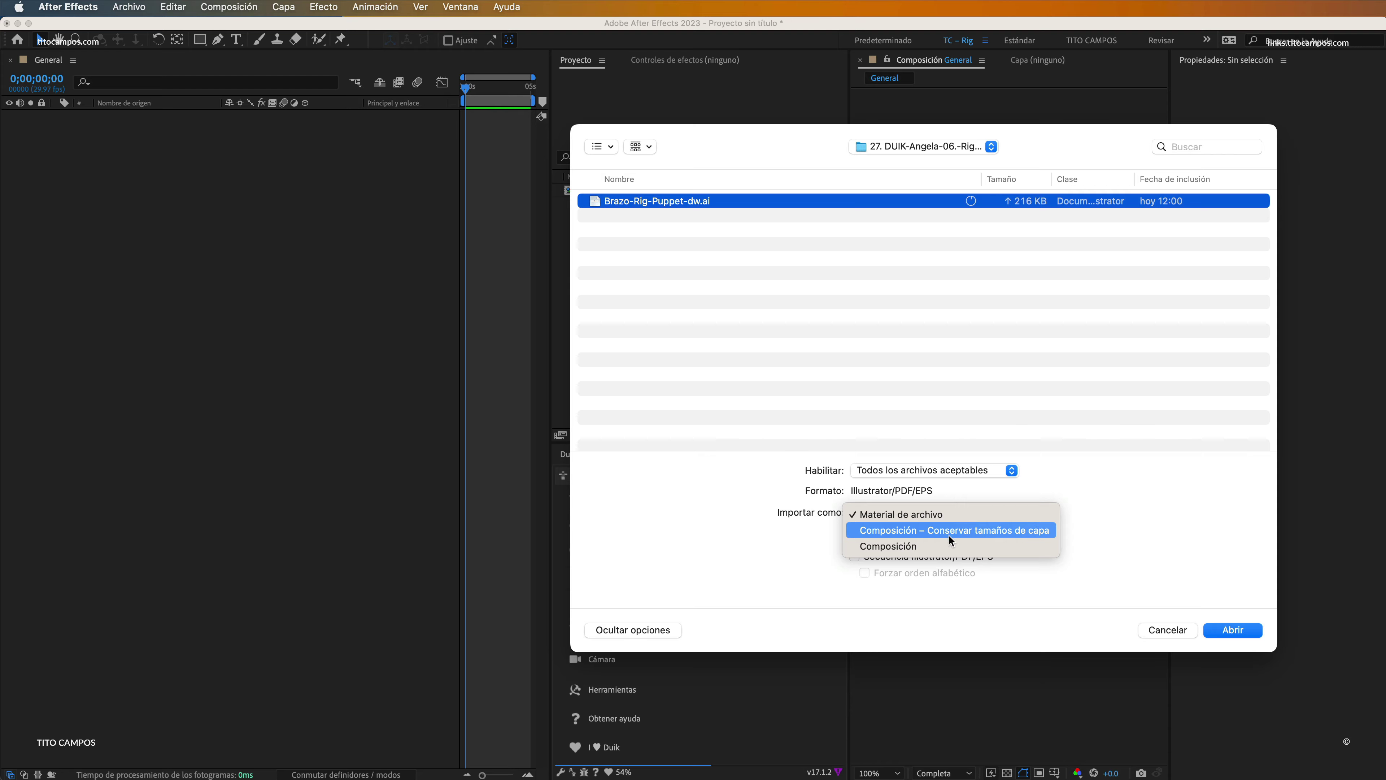
{"action": "left_click", "coordinate": [917, 521]}
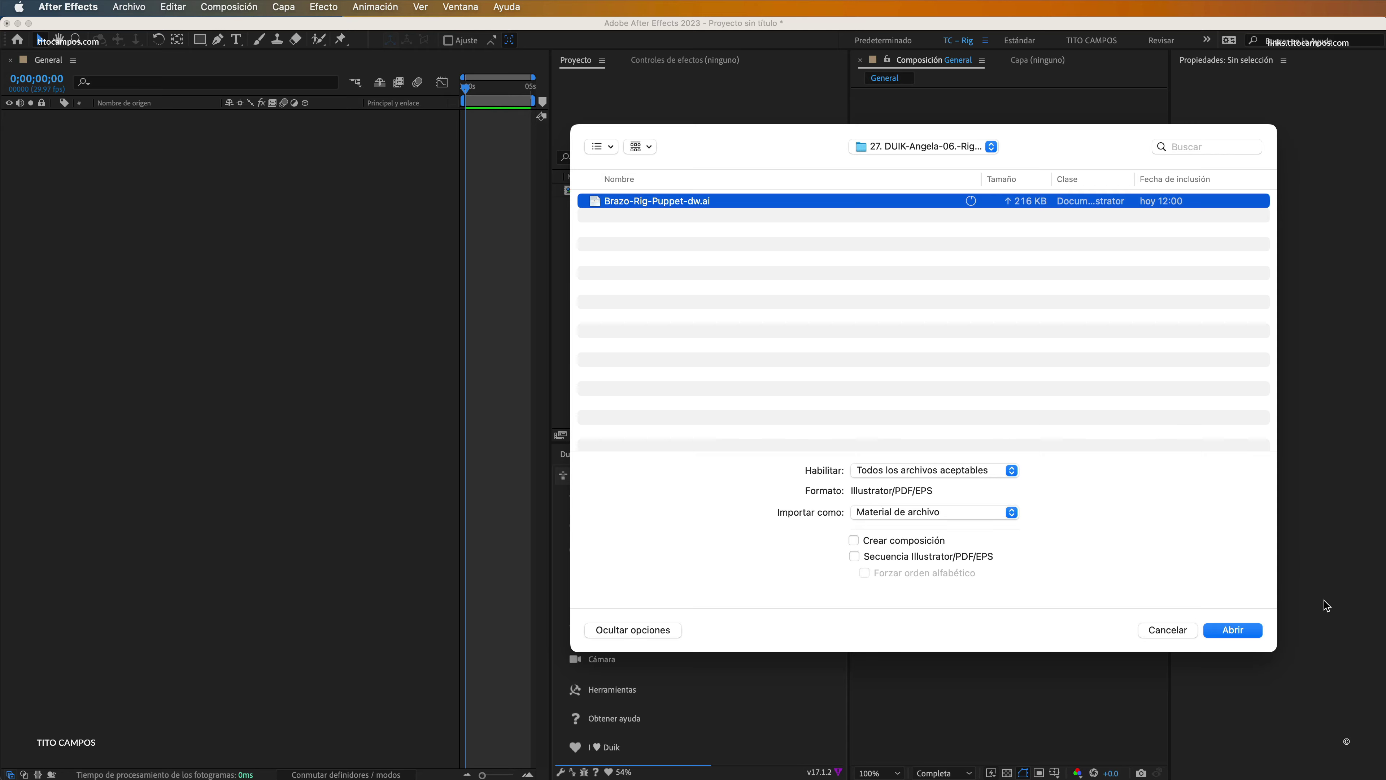
{"action": "left_click", "coordinate": [1233, 629]}
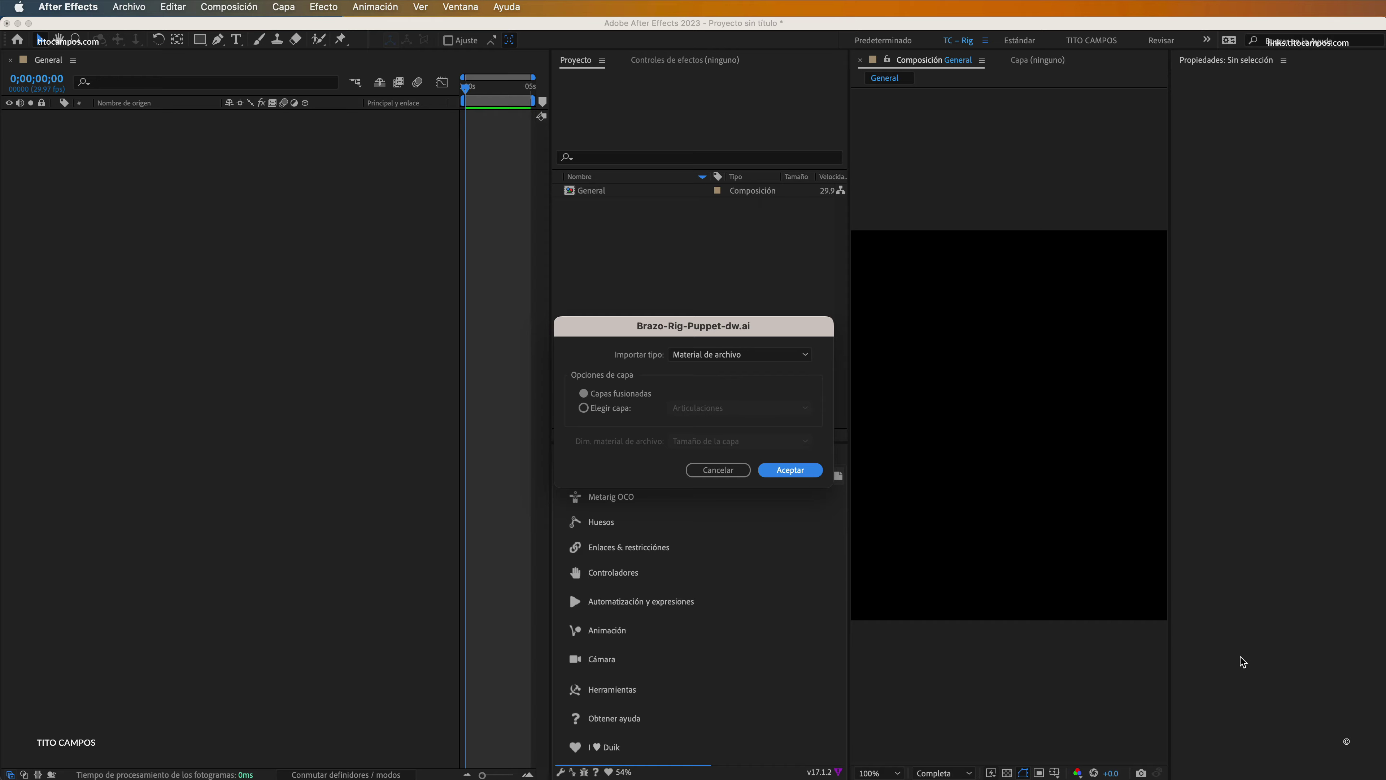
{"action": "left_click", "coordinate": [619, 312]}
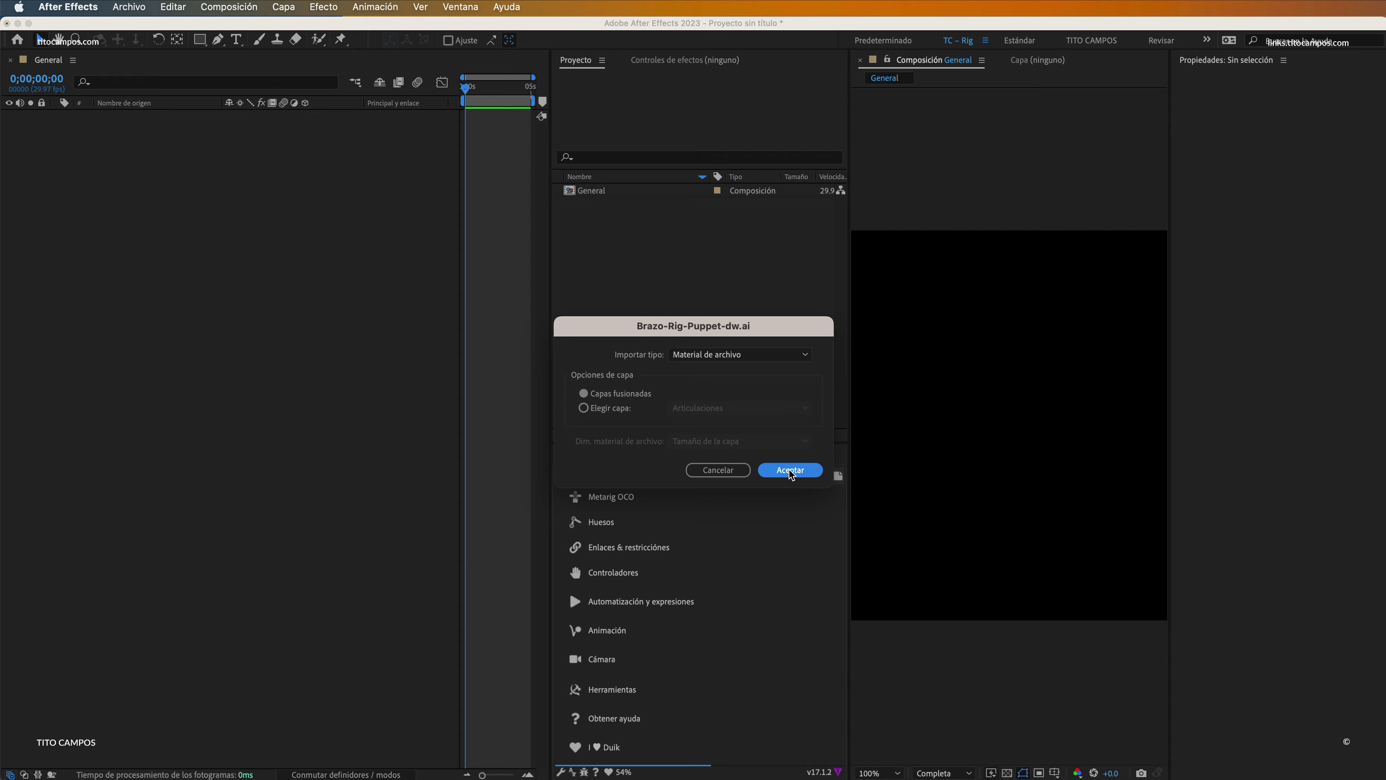
{"action": "left_click", "coordinate": [791, 471]}
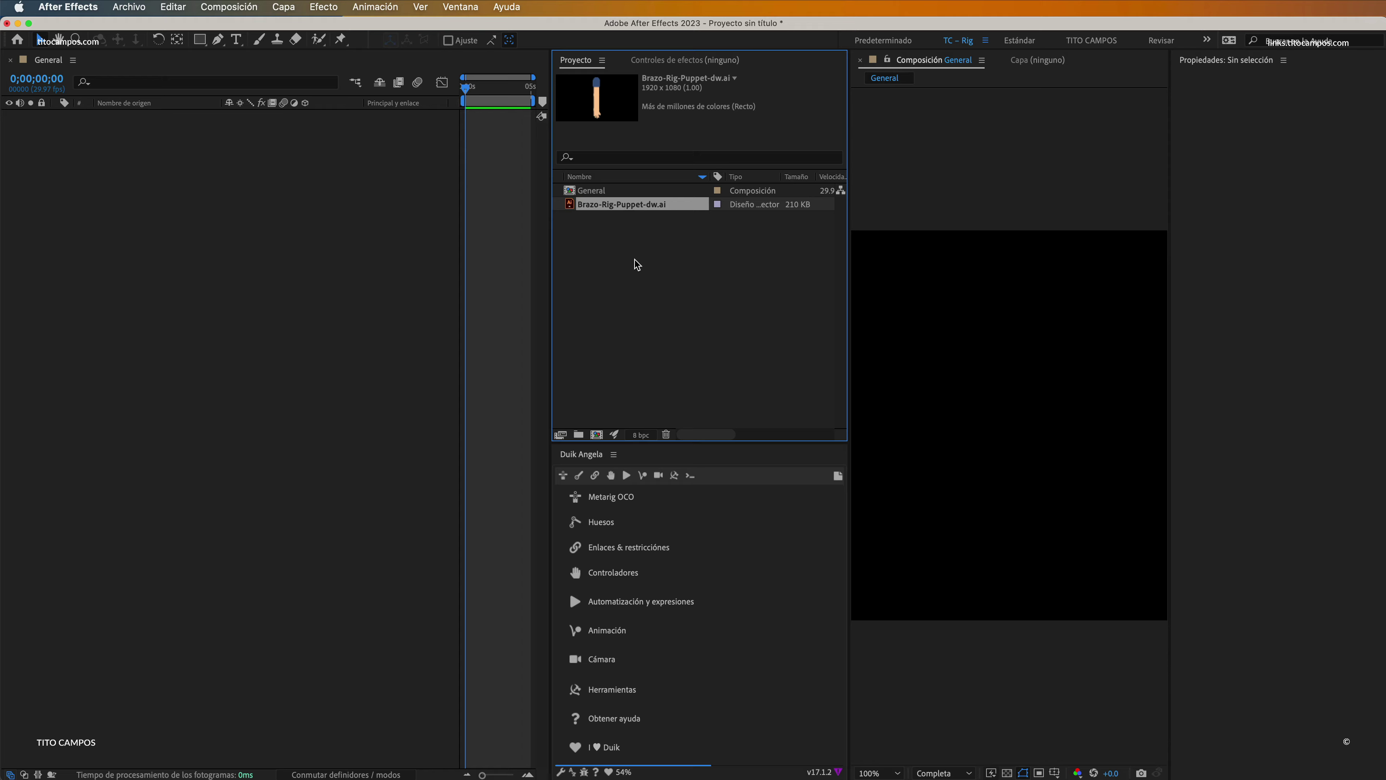
{"action": "left_click_drag", "start_coordinate": [628, 206], "coordinate": [197, 154]}
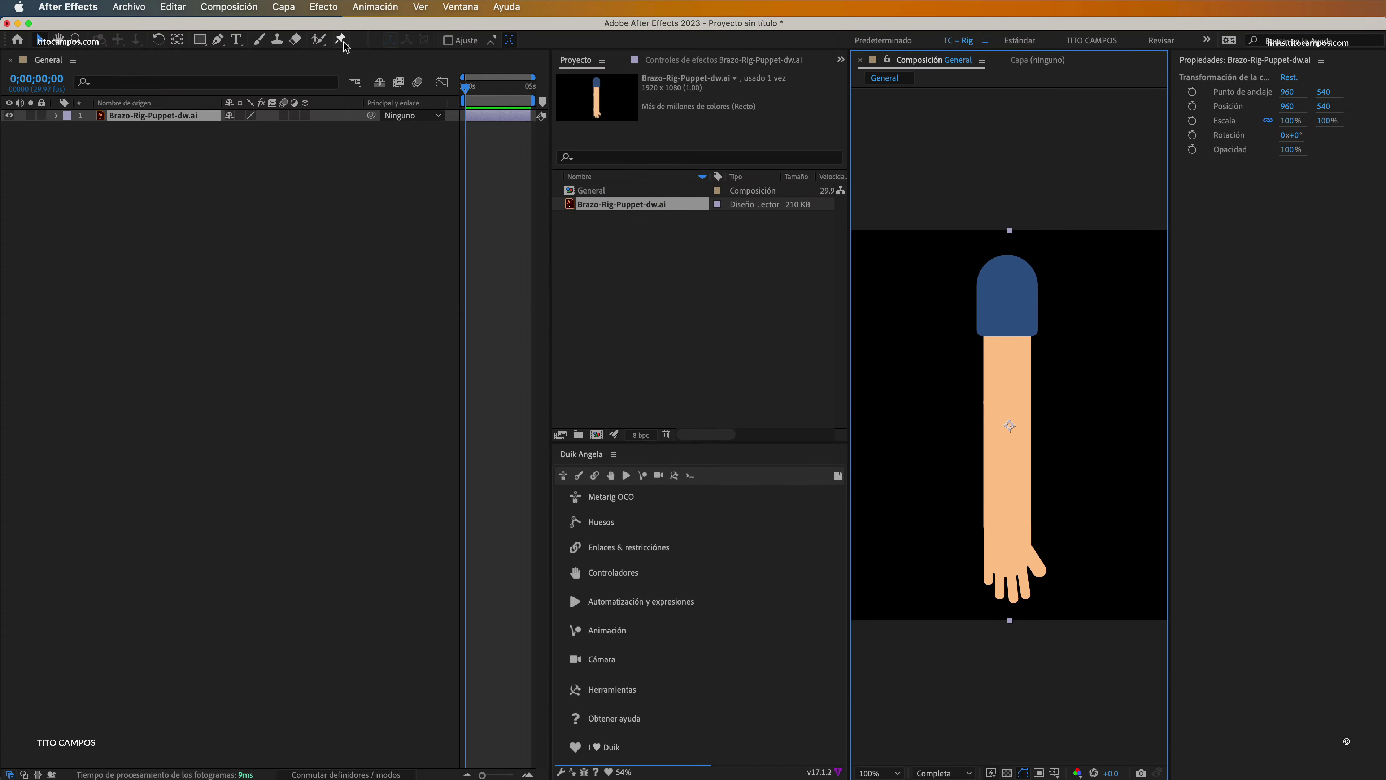
Place puppet position pins on the arm layer at the shoulder, the elbow and the fingertips.
{"action": "left_click", "coordinate": [342, 42]}
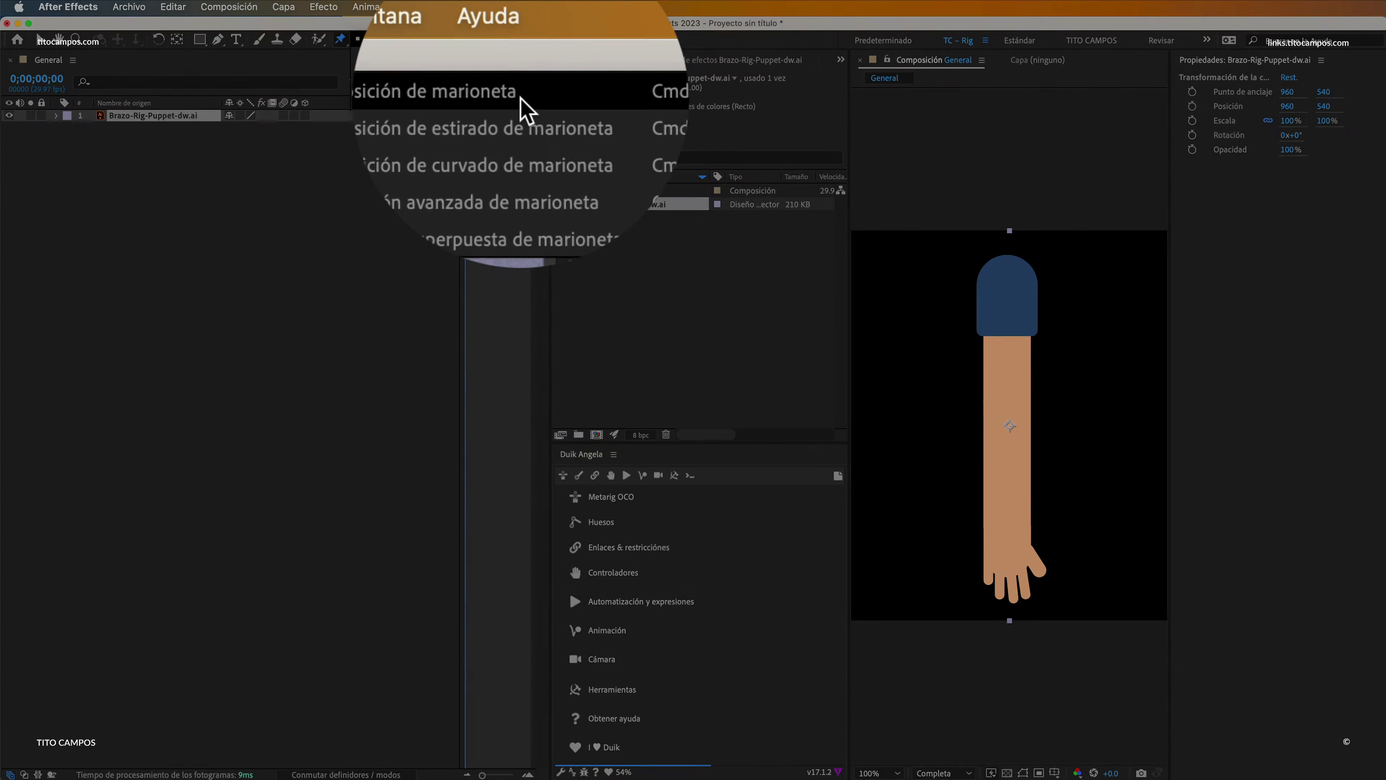
{"action": "left_click", "coordinate": [521, 45]}
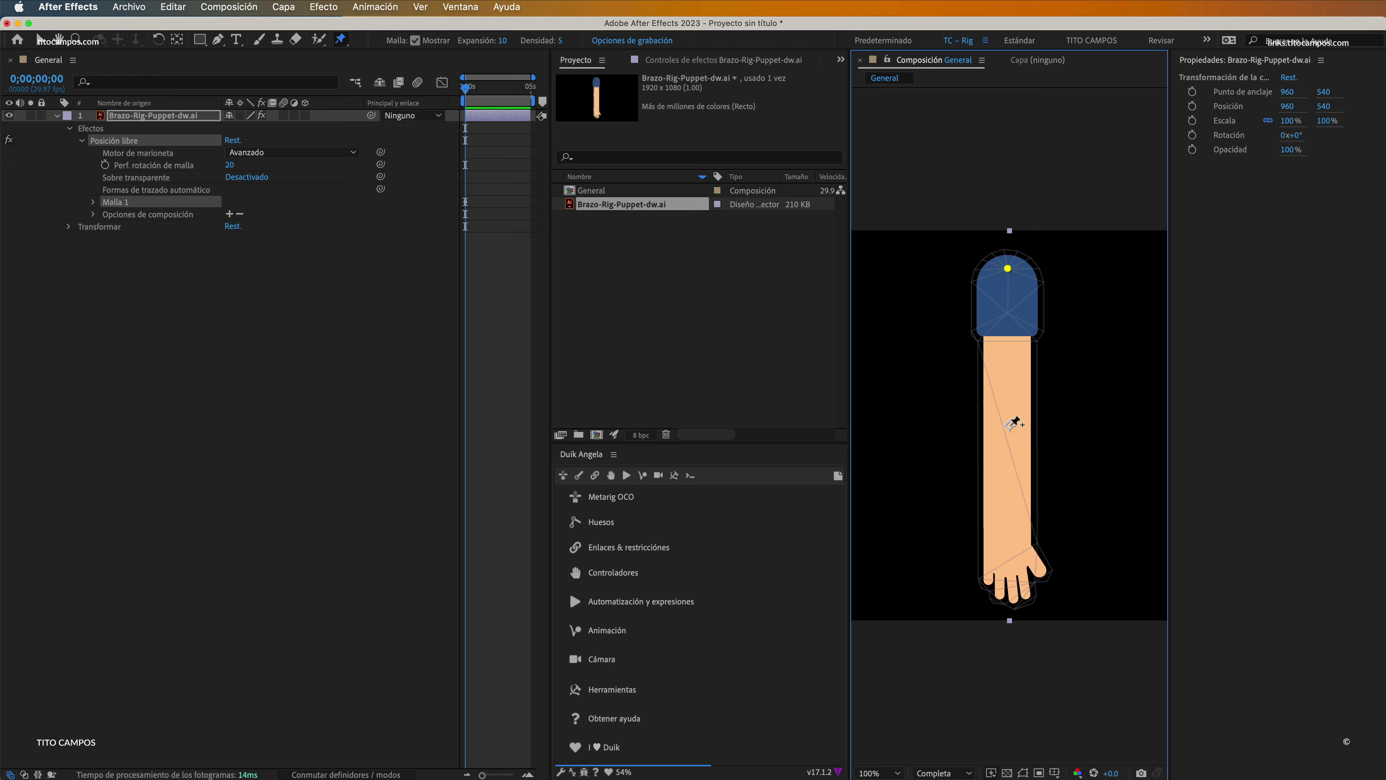
{"action": "left_click", "coordinate": [1009, 426]}
{"action": "left_click", "coordinate": [1014, 598]}
Test the mesh deformation by moving the elbow, shoulder and hand pins, and undo those moves.
{"action": "mouse_move", "coordinate": [1011, 427]}
{"action": "left_mouse_down"}
{"action": "mouse_move", "coordinate": [980, 425]}
{"action": "mouse_move", "coordinate": [1041, 431]}
{"action": "mouse_move", "coordinate": [975, 422]}
{"action": "mouse_move", "coordinate": [1035, 420]}
{"action": "left_mouse_up"}
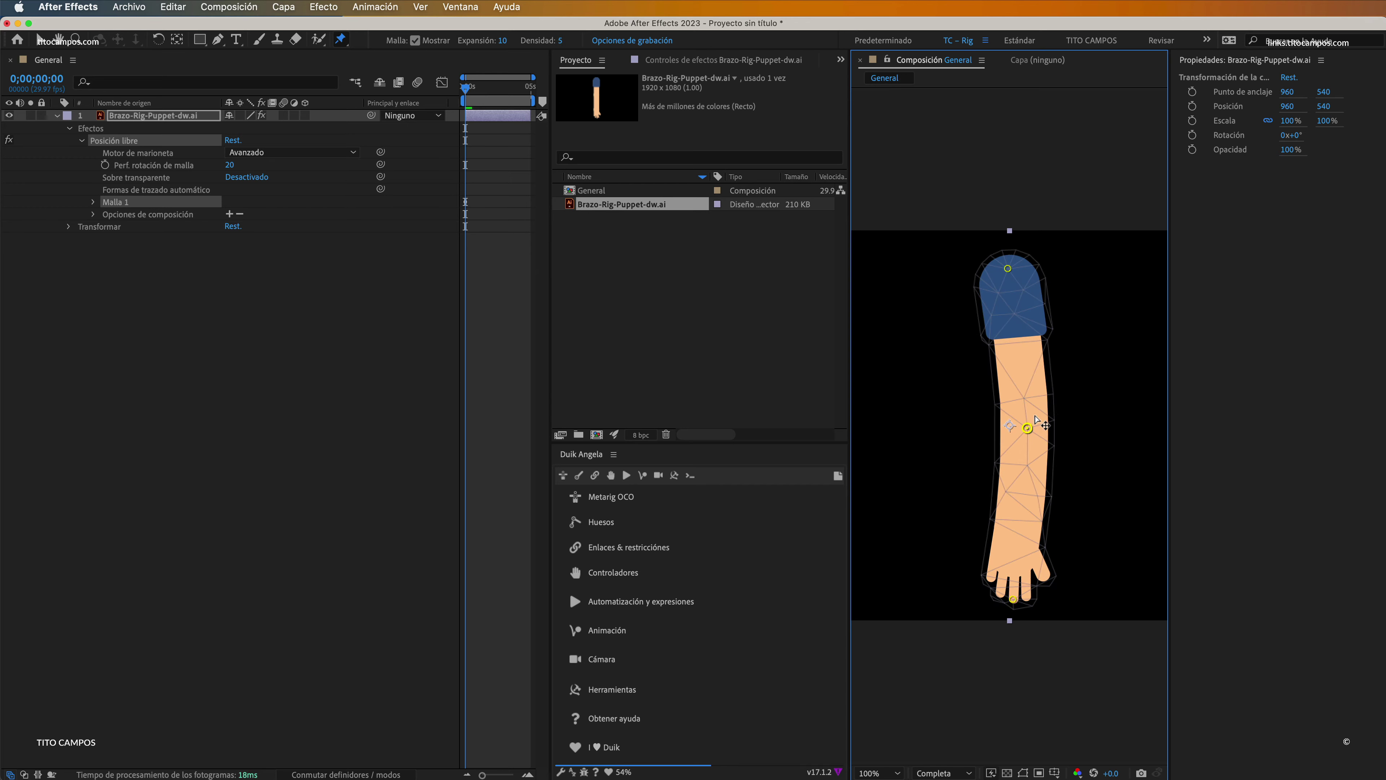
{"action": "left_click_drag", "start_coordinate": [1008, 268], "coordinate": [1054, 265]}
{"action": "mouse_move", "coordinate": [1013, 598]}
{"action": "left_mouse_down"}
{"action": "mouse_move", "coordinate": [1026, 593]}
{"action": "mouse_move", "coordinate": [995, 591]}
{"action": "left_mouse_up"}
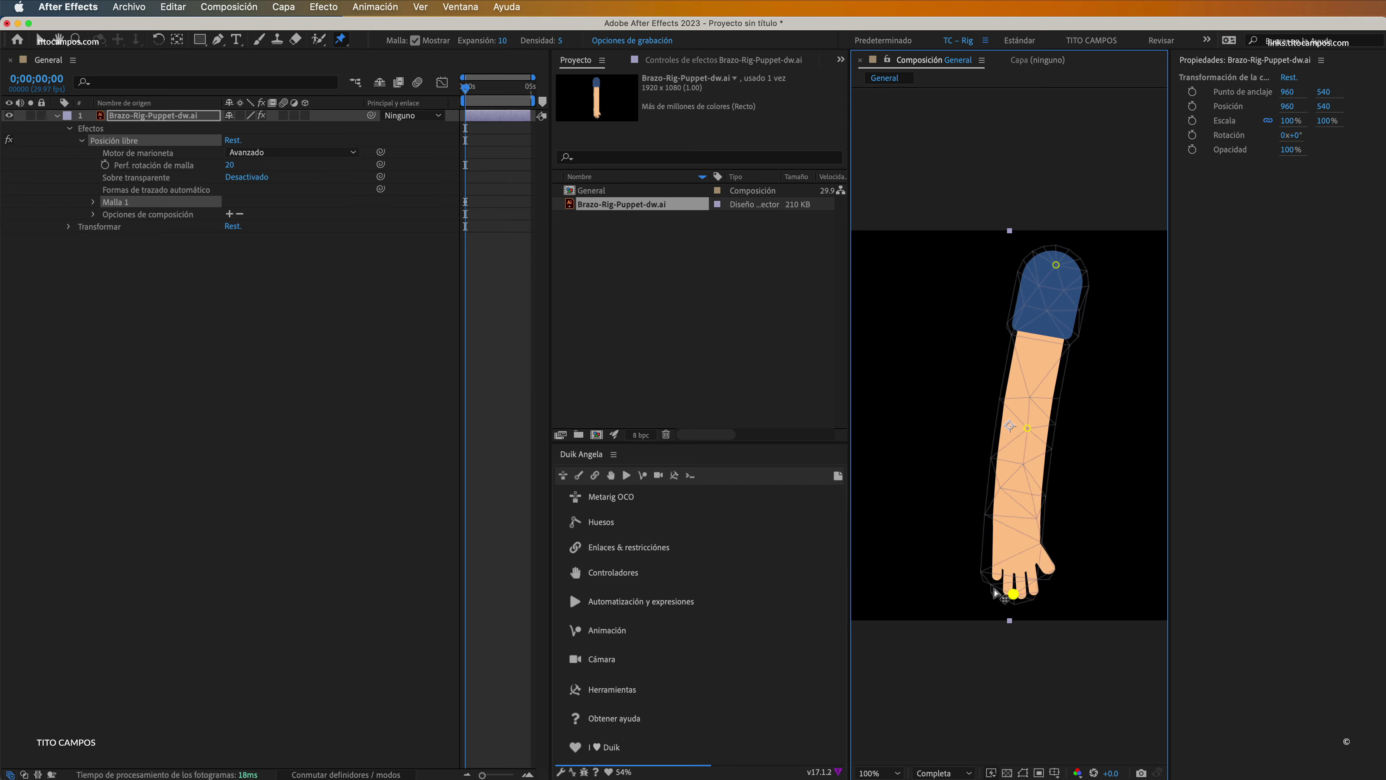
{"action": "key", "text": "super+z"}
{"action": "key", "text": "super+z"}
{"action": "key", "text": "super+z"}
{"action": "key", "text": "super+z"}
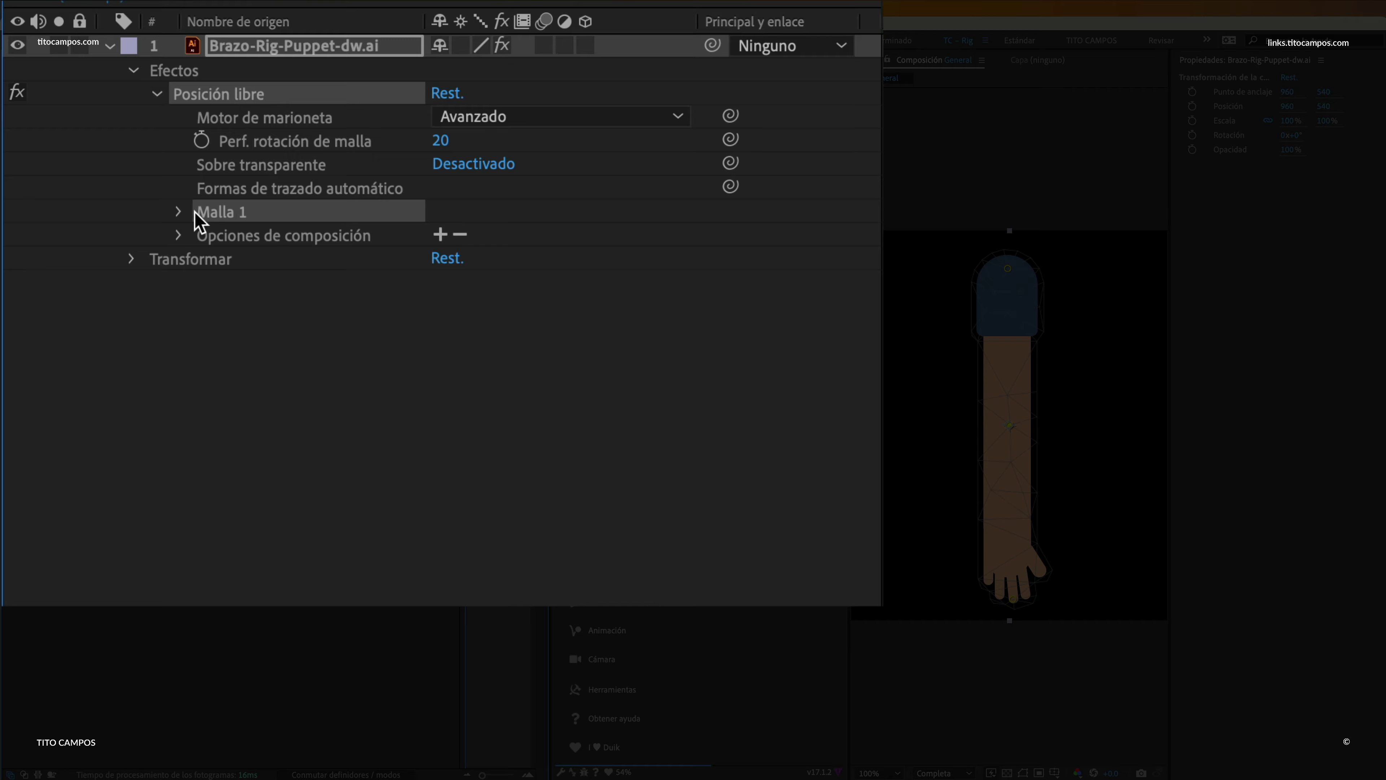
Pull the elbow pin sideways to bend the arm and try Malla 1 densities of 2 and 8 before setting 12.
{"action": "left_click", "coordinate": [179, 212]}
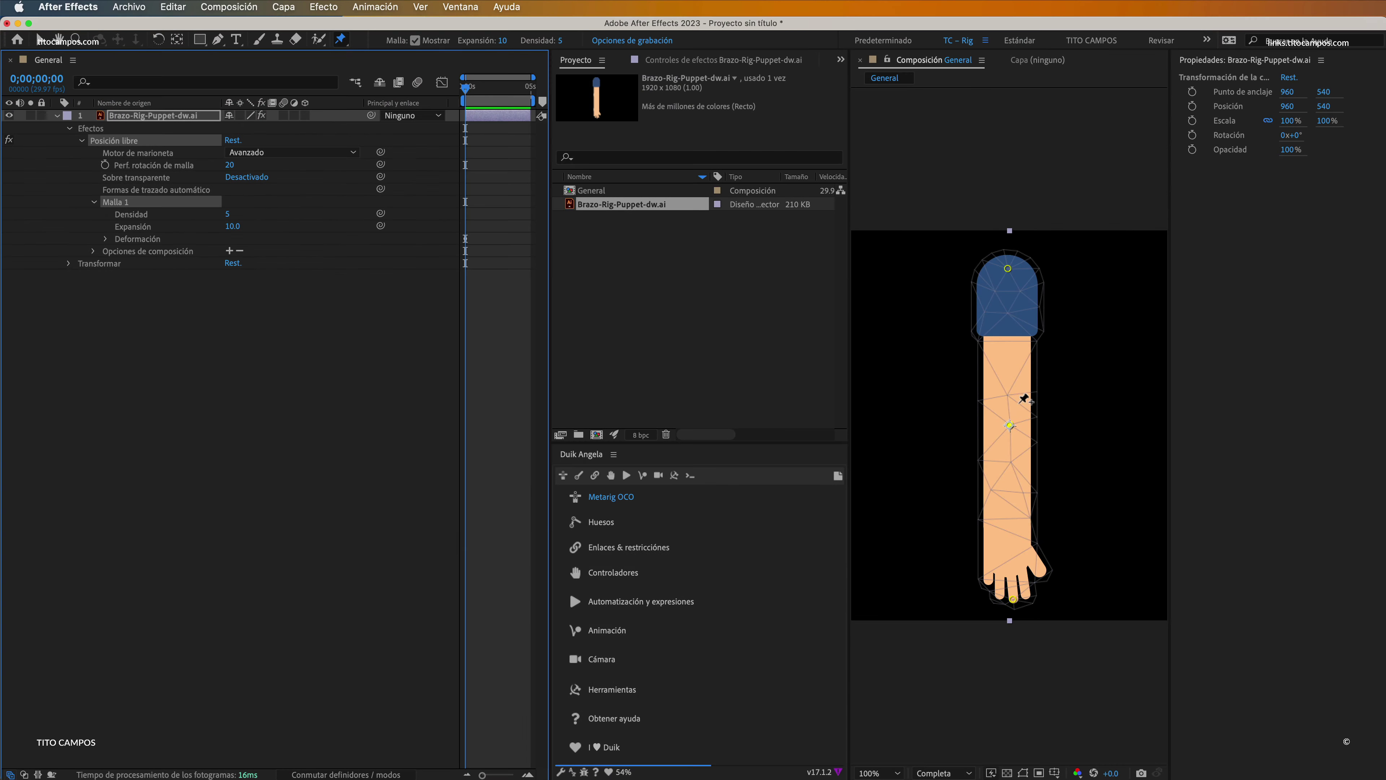
{"action": "left_click_drag", "start_coordinate": [1010, 425], "coordinate": [939, 422]}
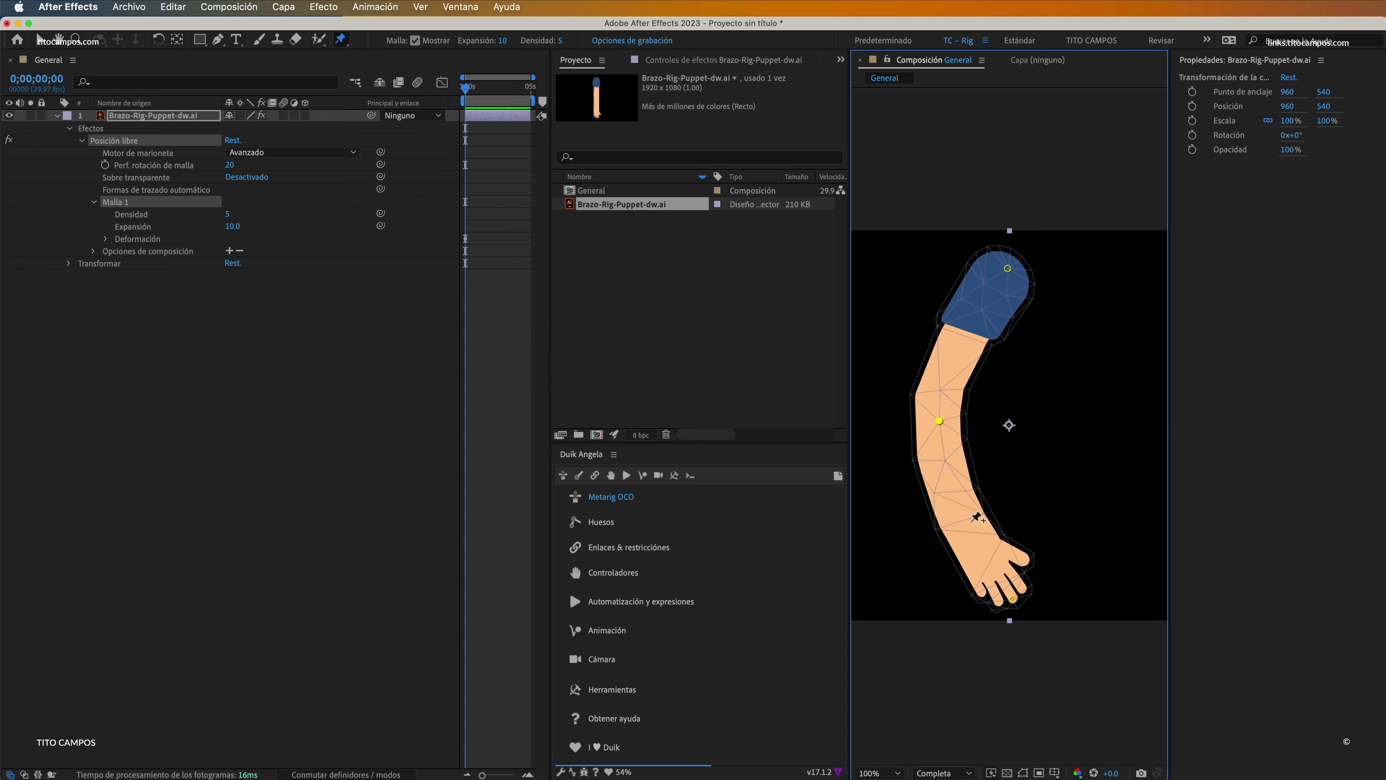
{"action": "left_click", "coordinate": [229, 215]}
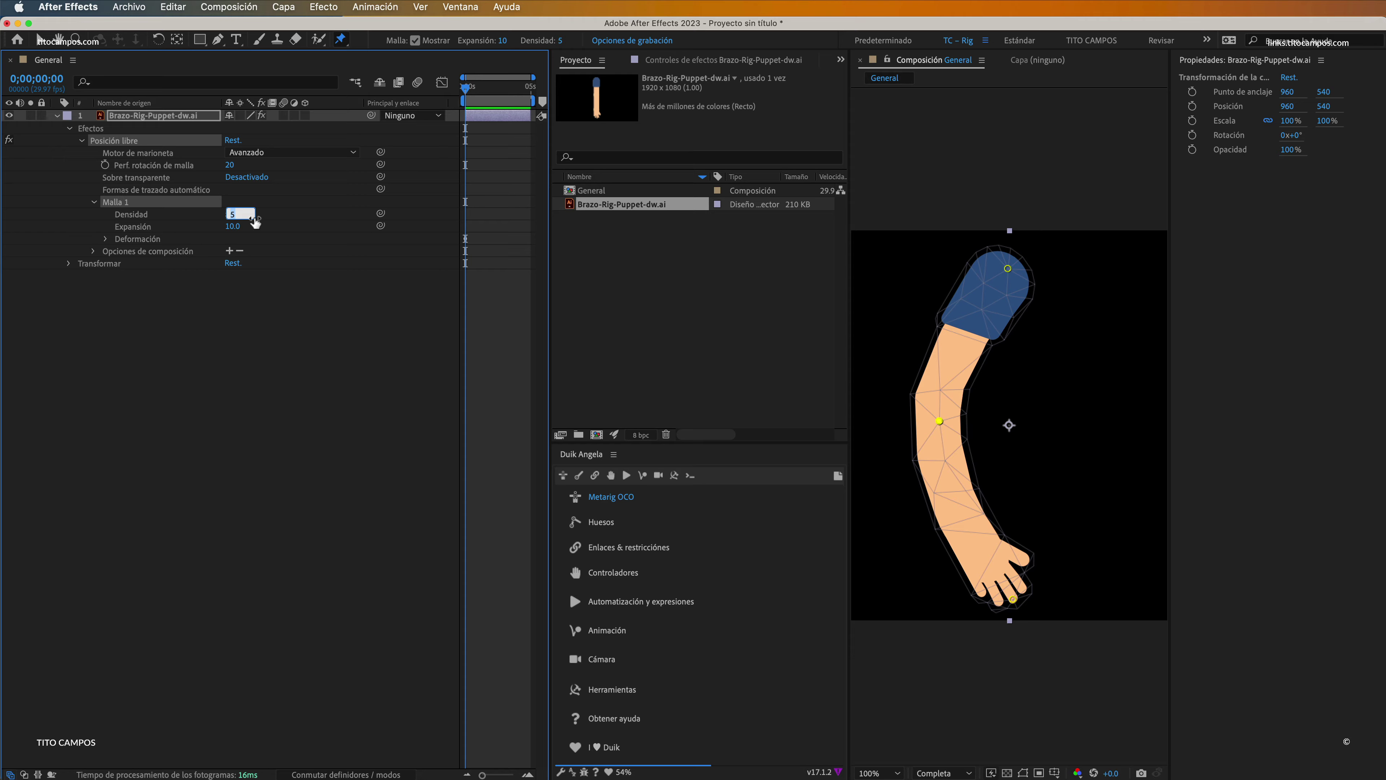
{"action": "key", "text": "Tab"}
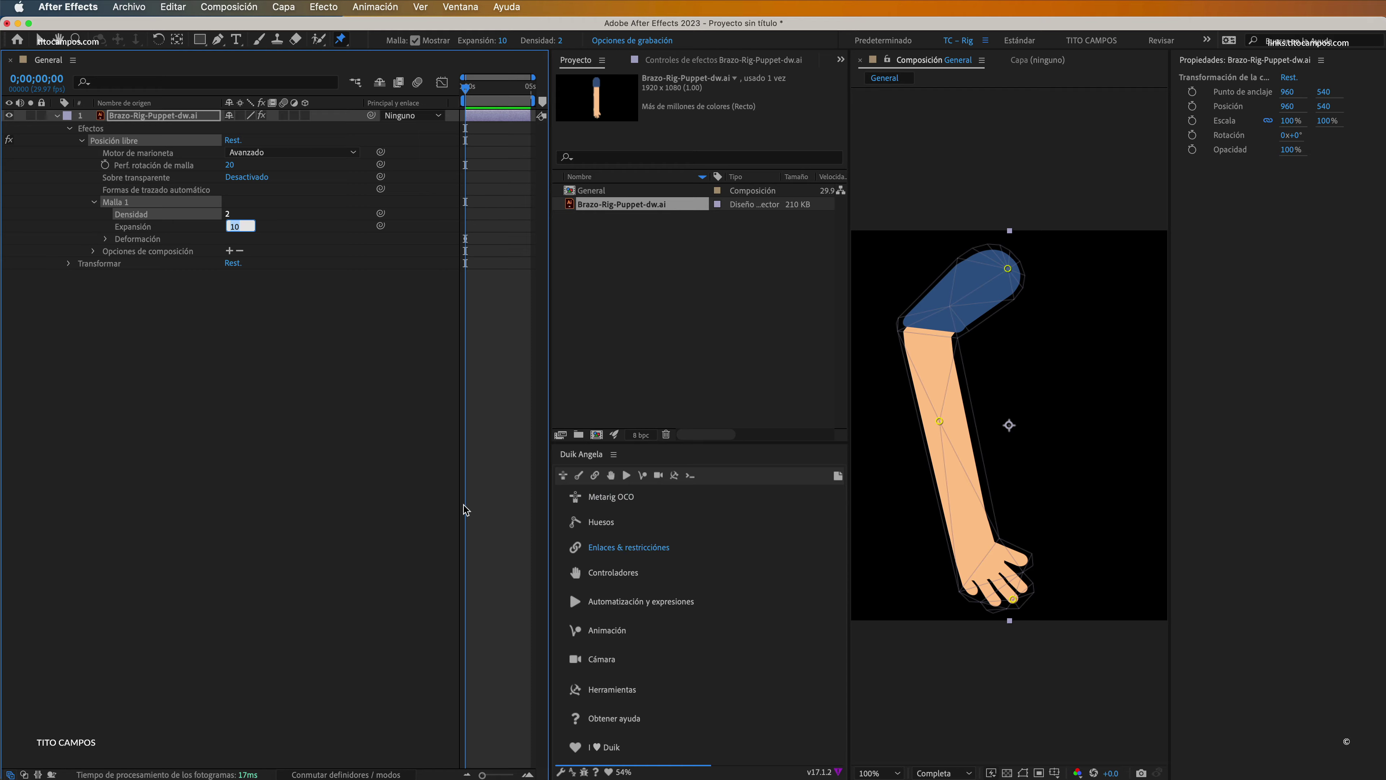
{"action": "left_click", "coordinate": [229, 214]}
{"action": "key", "text": "Return"}
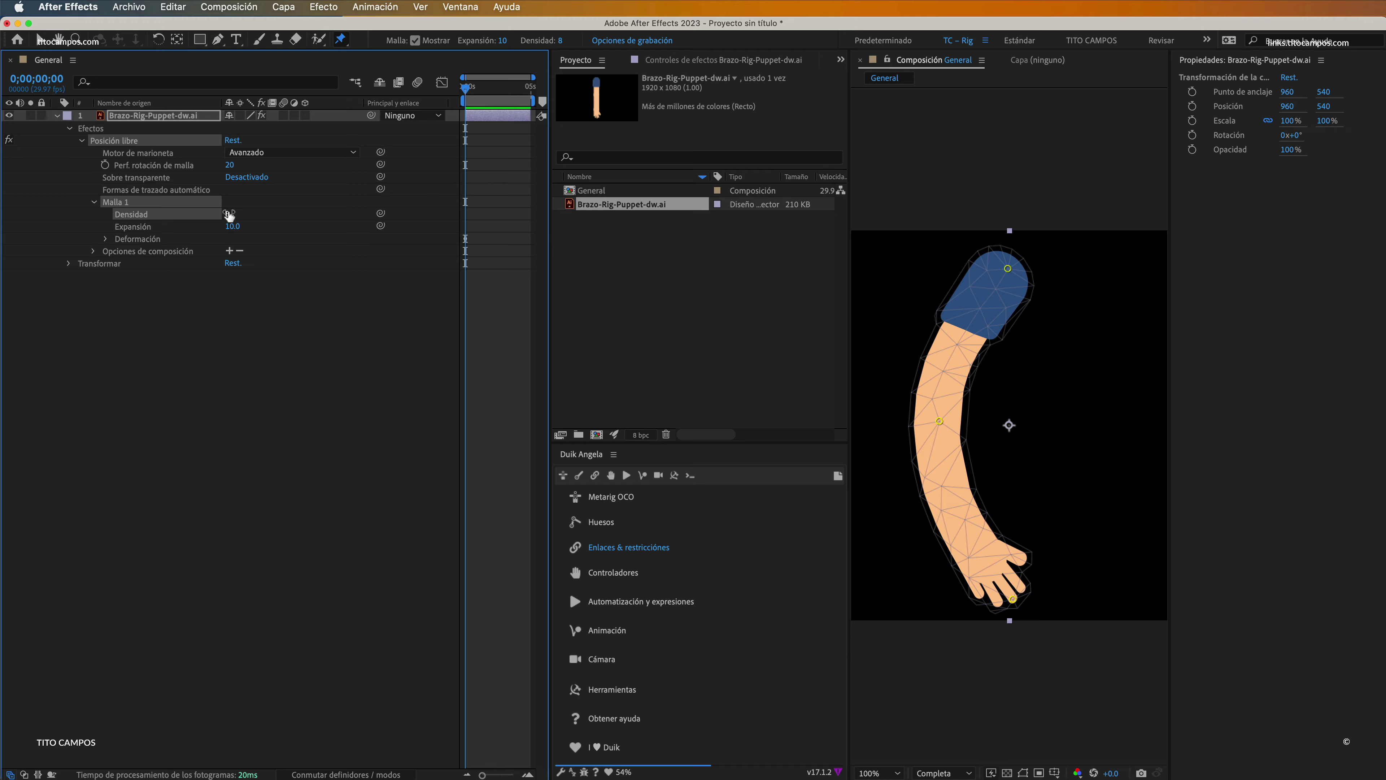
{"action": "left_click_drag", "start_coordinate": [228, 215], "coordinate": [236, 216]}
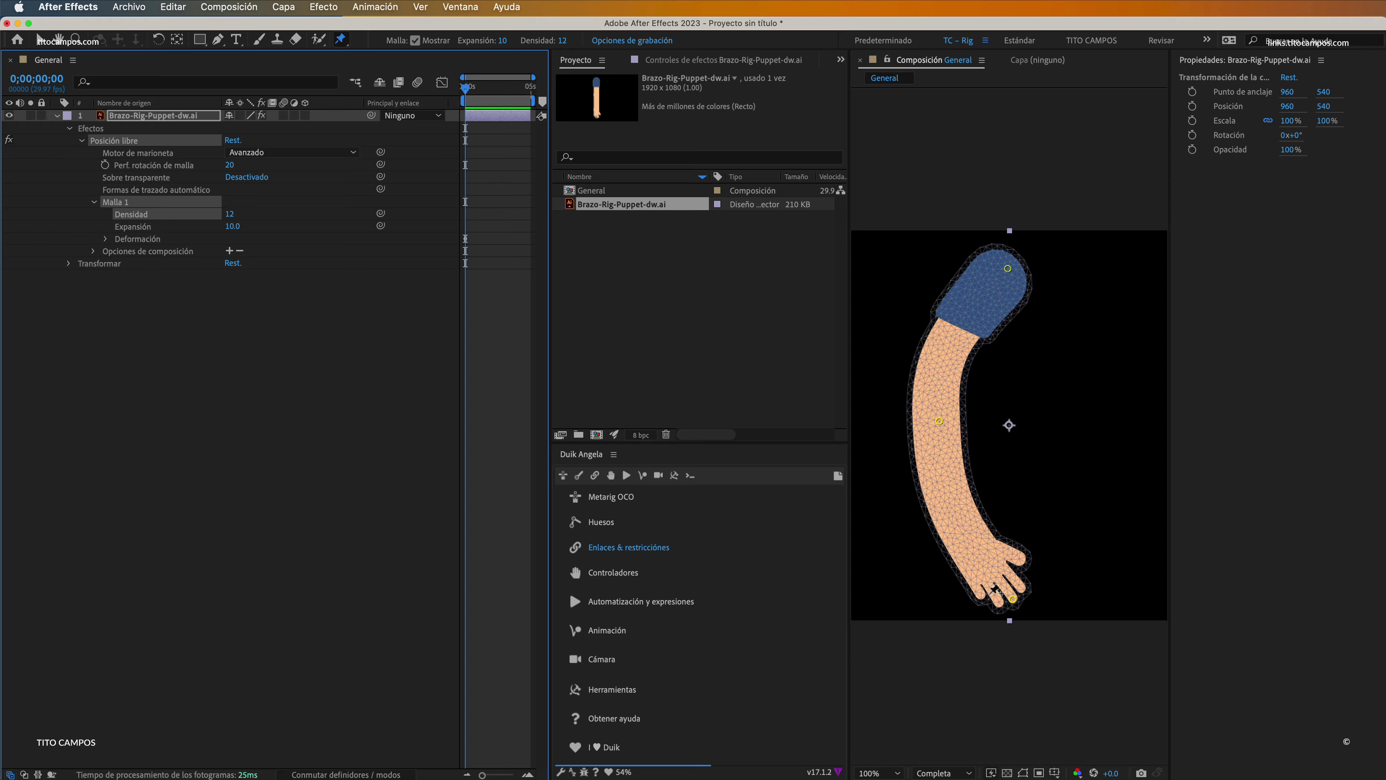
Move the elbow pin back and forth to test the denser mesh, leaving the arm bent.
{"action": "mouse_move", "coordinate": [939, 423]}
{"action": "left_mouse_down"}
{"action": "mouse_move", "coordinate": [1058, 425]}
{"action": "mouse_move", "coordinate": [946, 431]}
{"action": "left_mouse_up"}
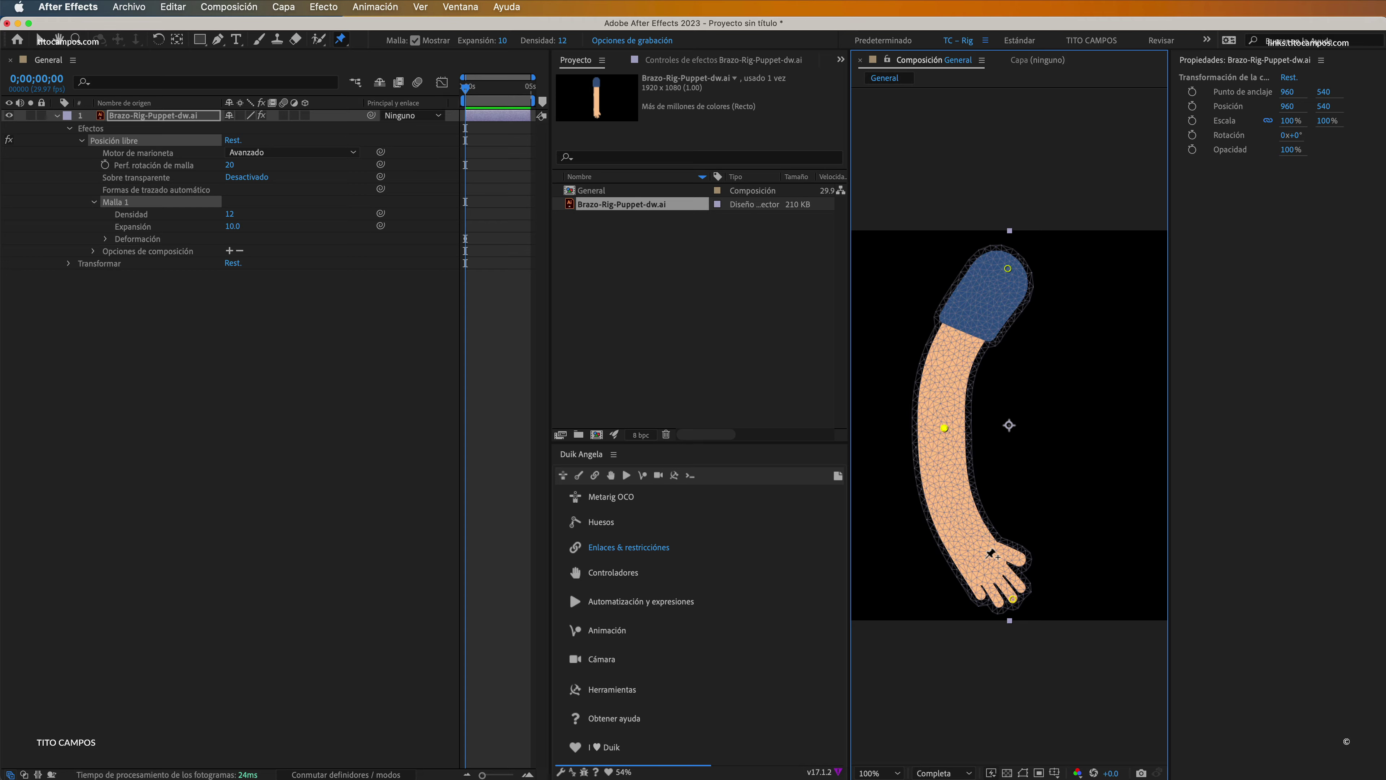
{"action": "left_click_drag", "start_coordinate": [944, 427], "coordinate": [989, 427]}
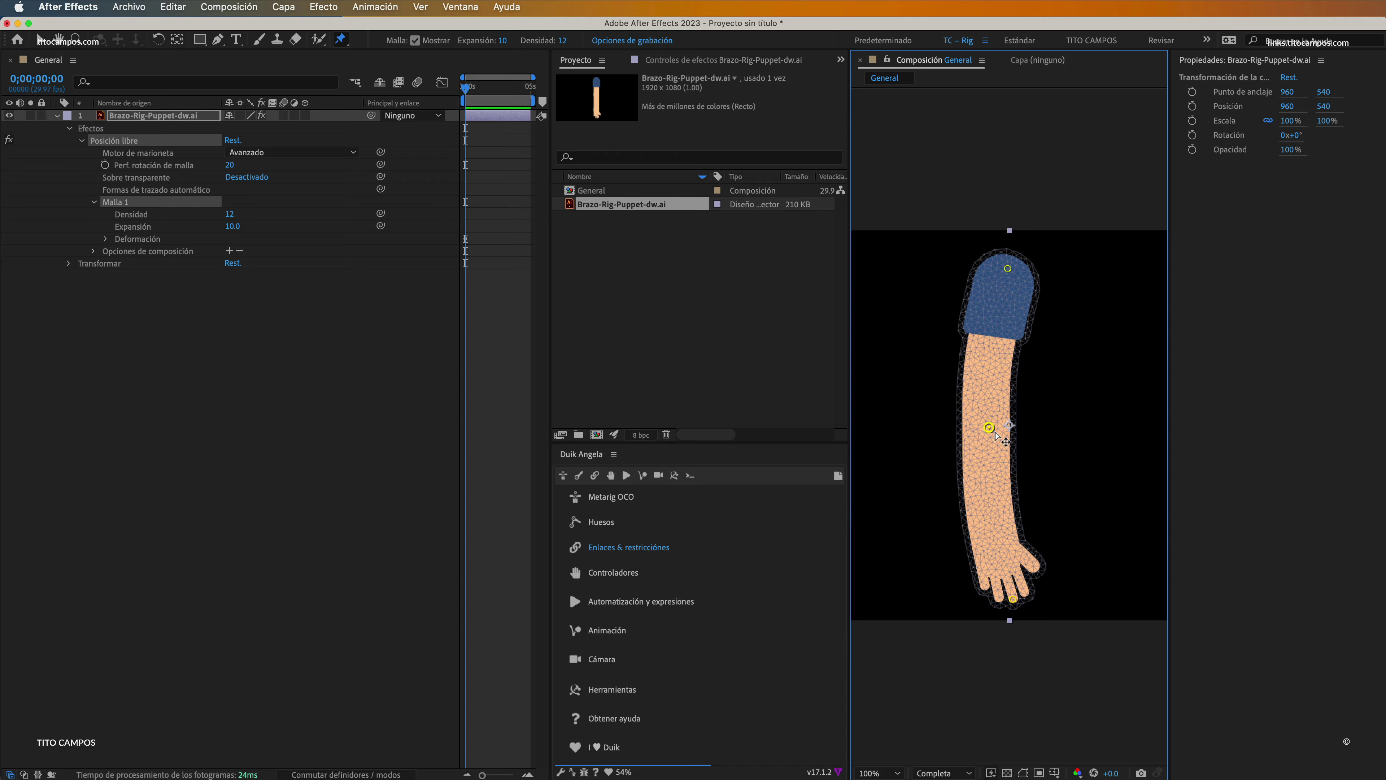
{"action": "left_click_drag", "start_coordinate": [988, 427], "coordinate": [932, 436]}
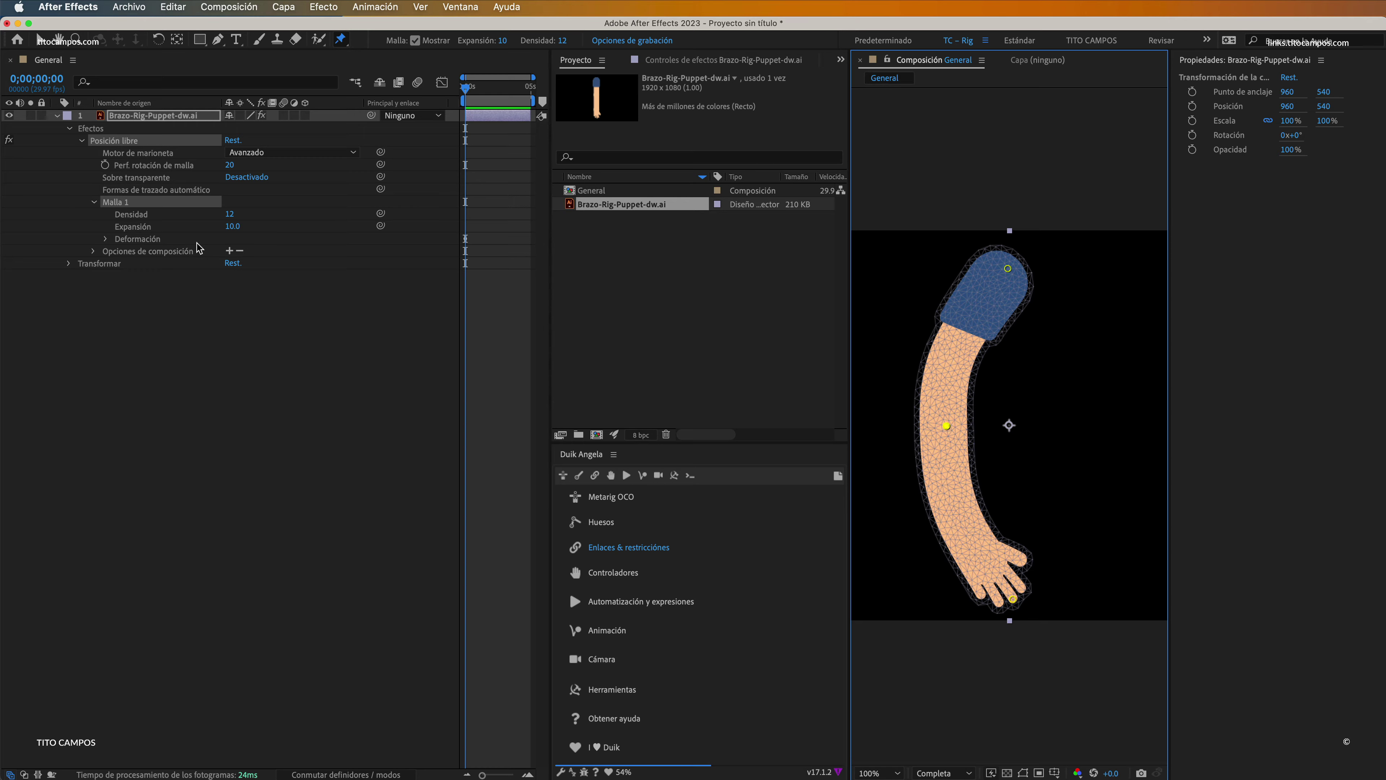
Try an expansion of 30 on Malla 1, and then raise it to 50.
{"action": "left_click", "coordinate": [234, 226]}
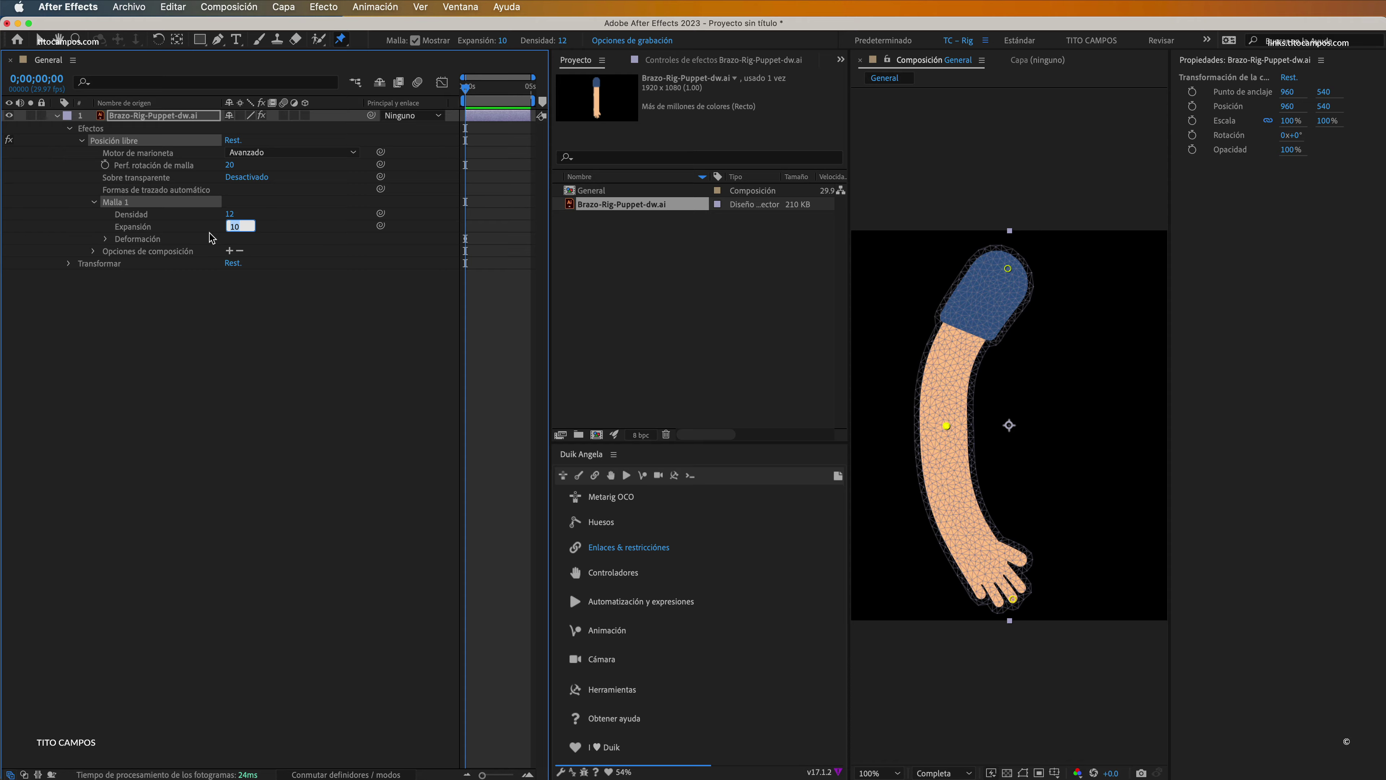
{"action": "type", "text": "30"}
{"action": "key", "text": "Tab"}
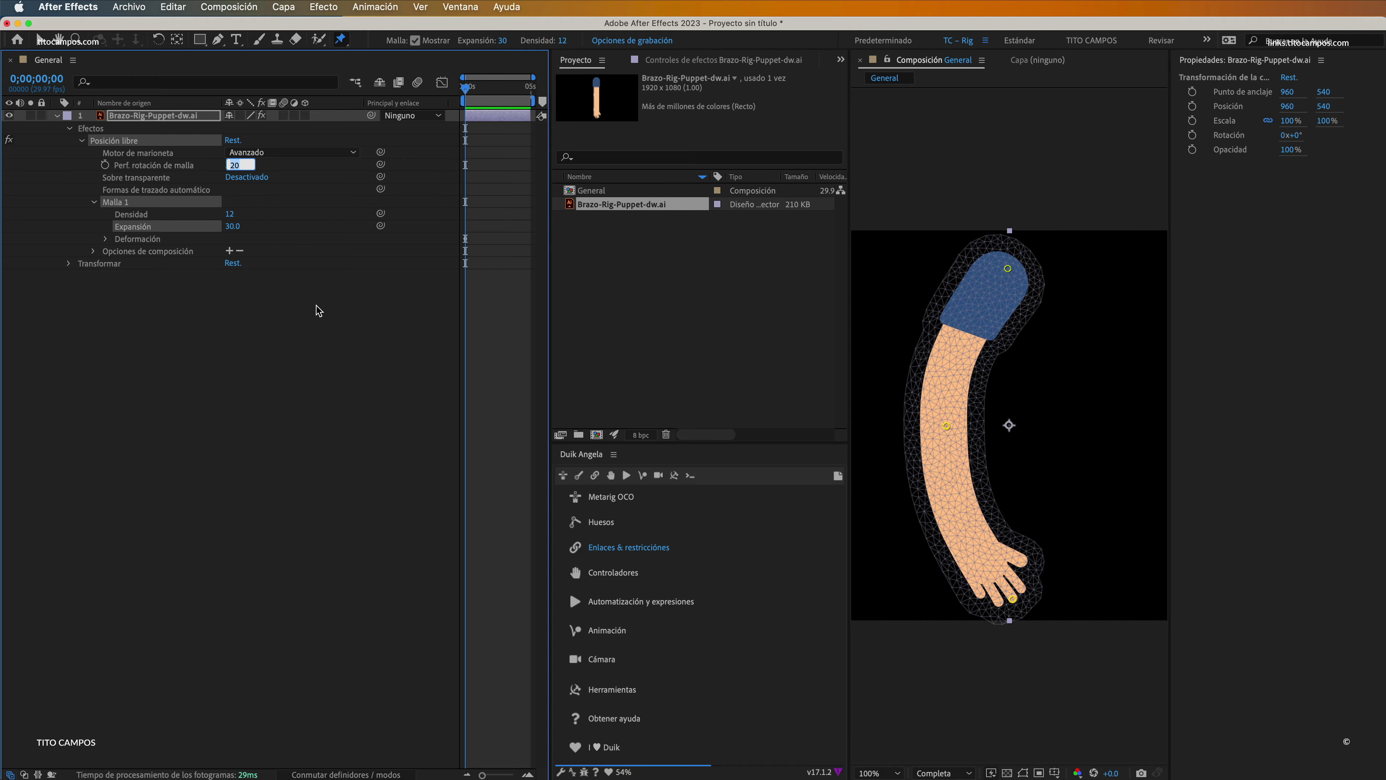
{"action": "key", "text": "Return"}
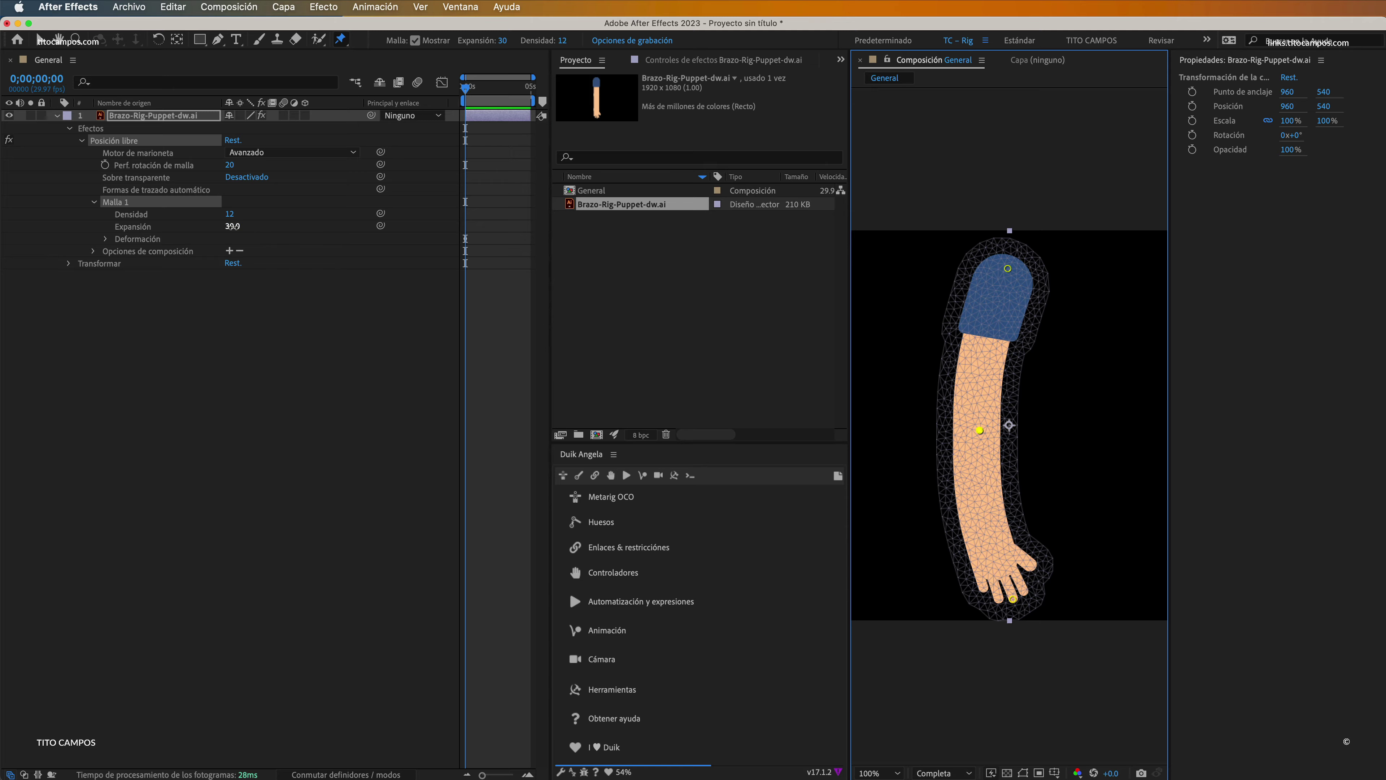
{"action": "left_click", "coordinate": [239, 227]}
{"action": "type", "text": "50"}
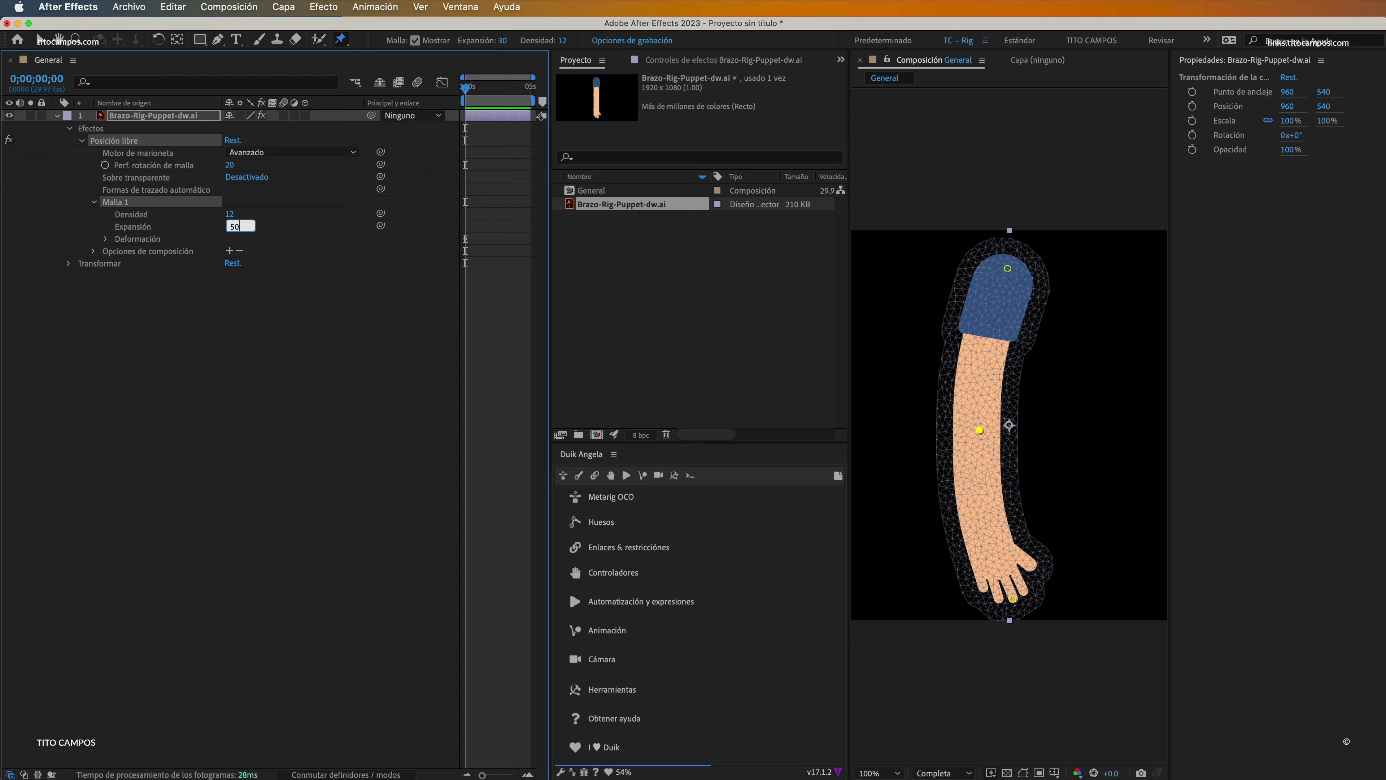
{"action": "key", "text": "Tab"}
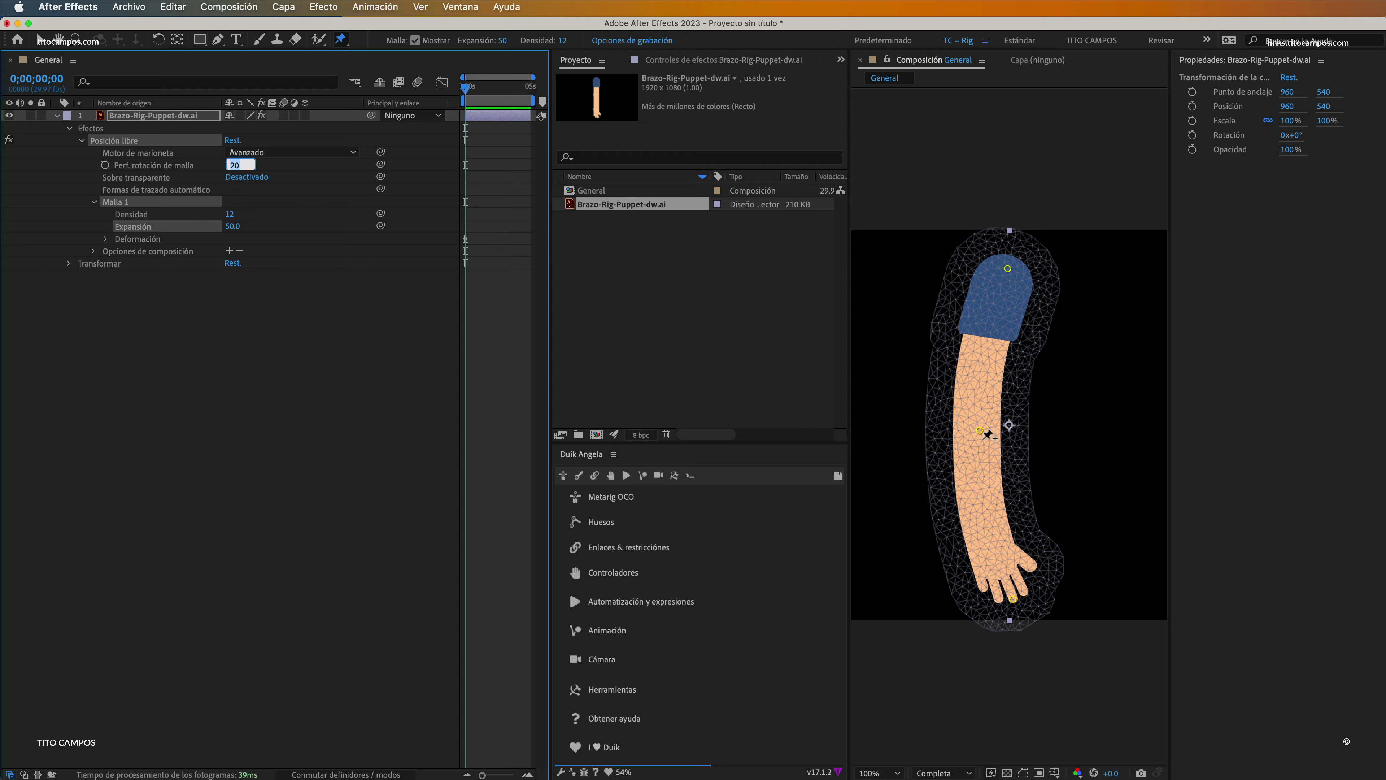
Move the elbow pin back and forth to test the expanded mesh, leaving the arm only slightly bent.
{"action": "left_click_drag", "start_coordinate": [986, 434], "coordinate": [938, 438]}
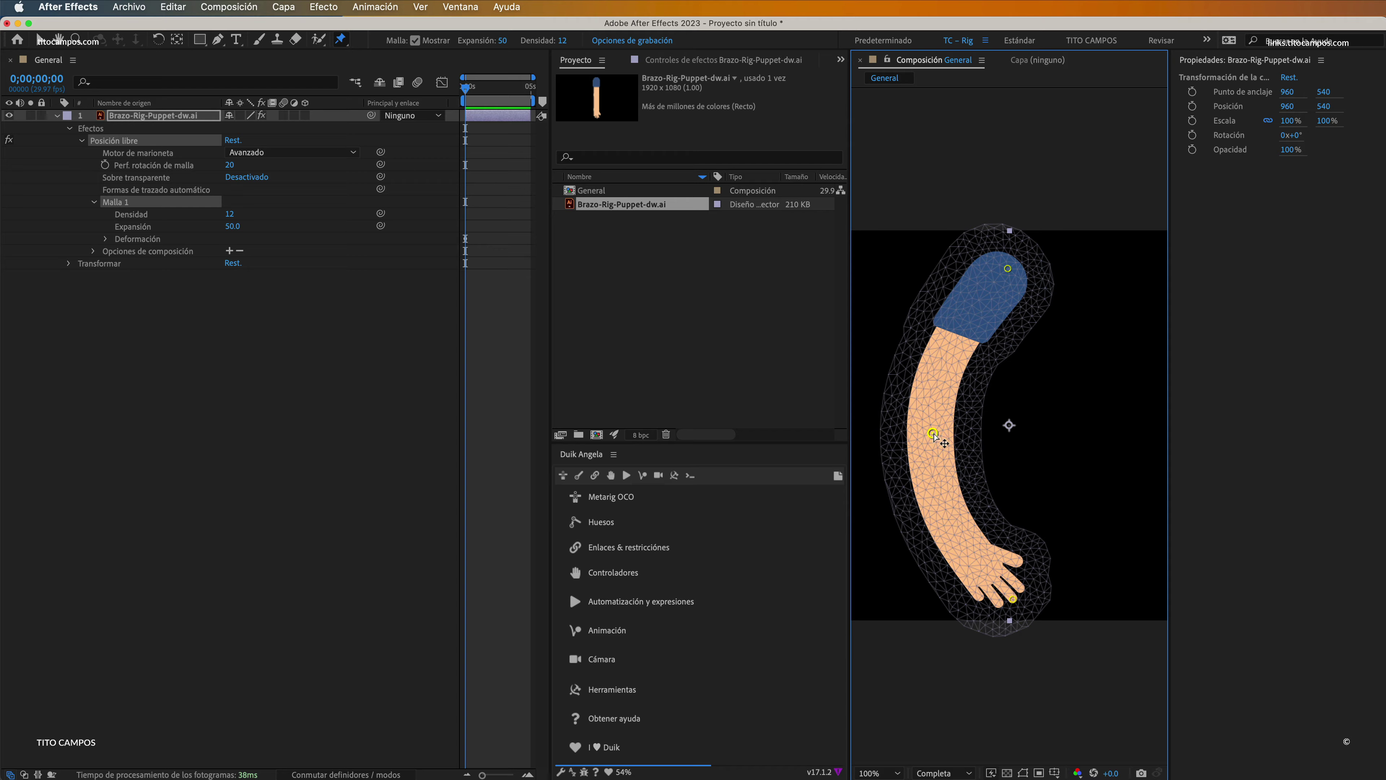
{"action": "left_click_drag", "start_coordinate": [933, 433], "coordinate": [996, 433]}
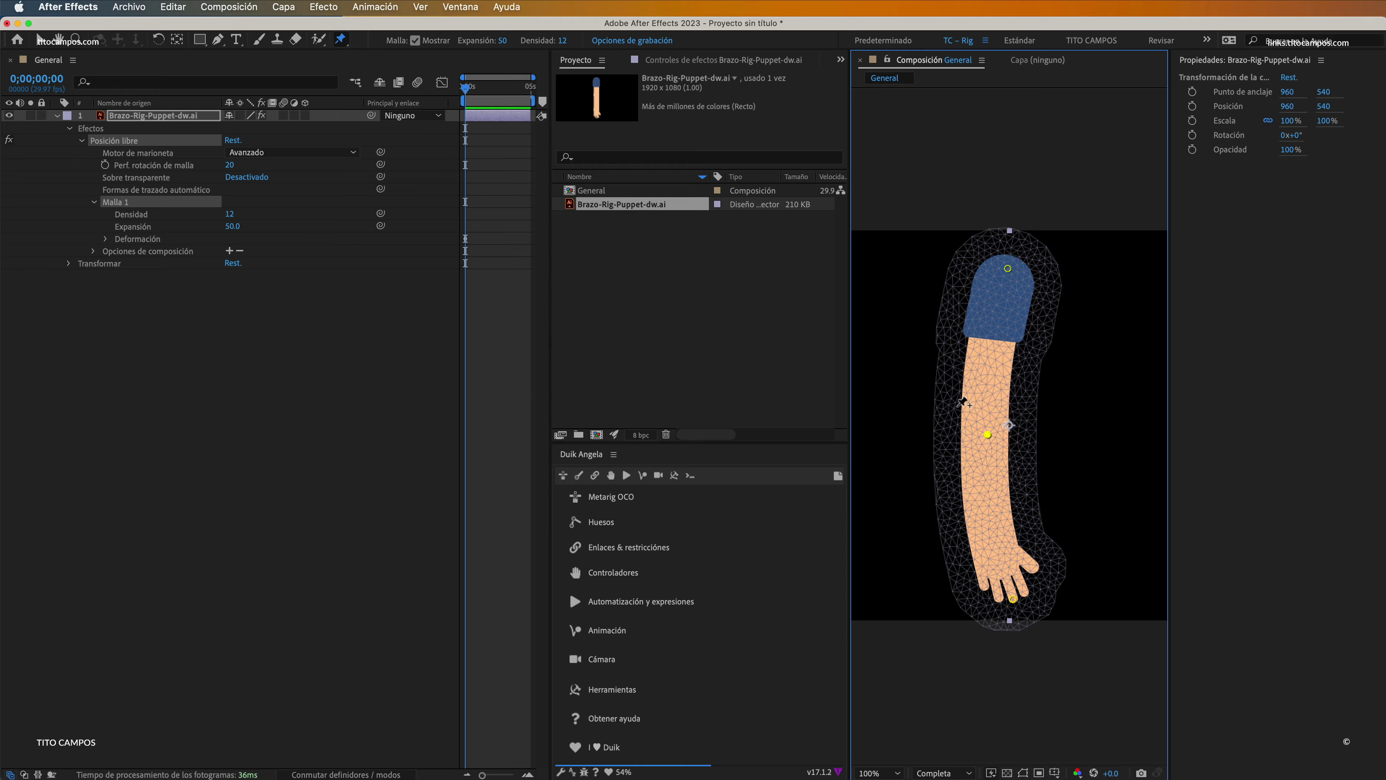
{"action": "left_click_drag", "start_coordinate": [987, 434], "coordinate": [989, 425]}
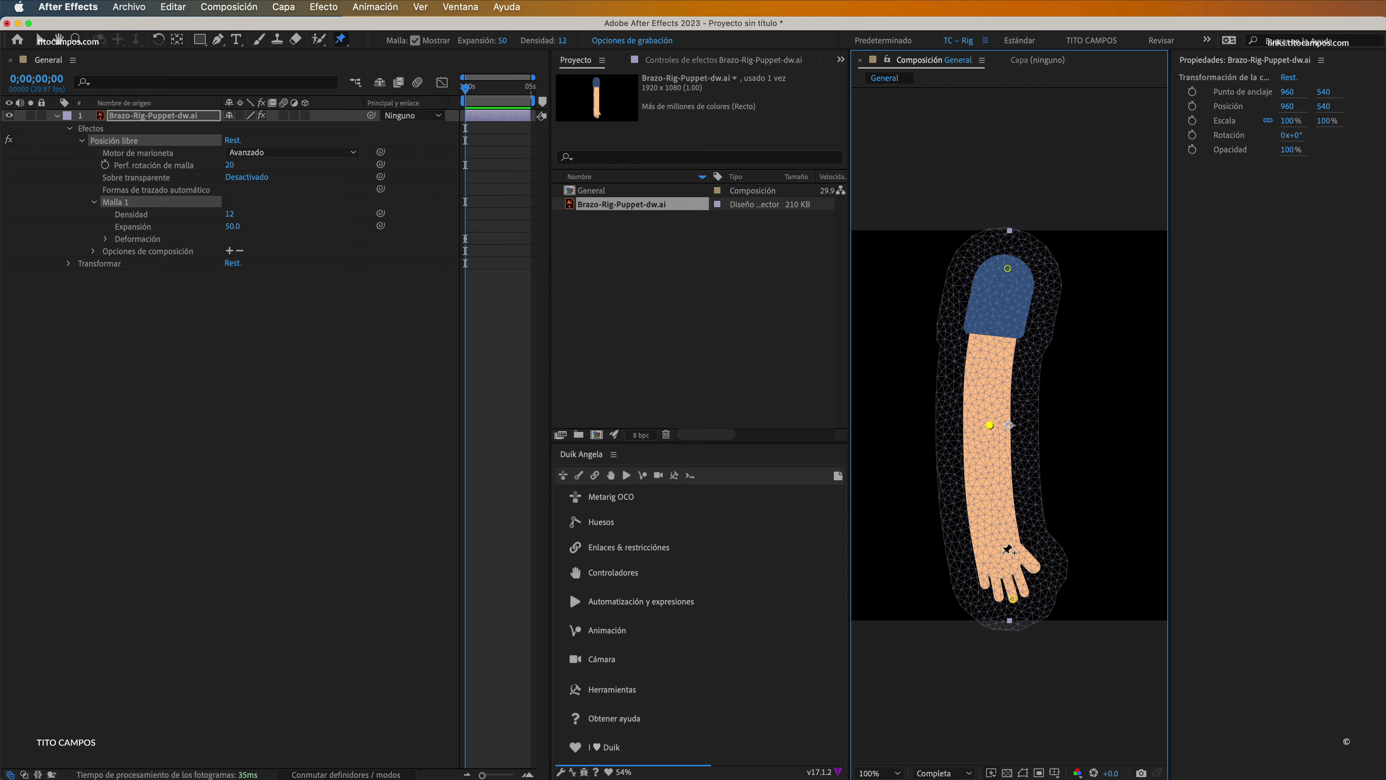
Set Malla 1's density to 10 and its expansion to 30.
{"action": "left_click", "coordinate": [236, 226]}
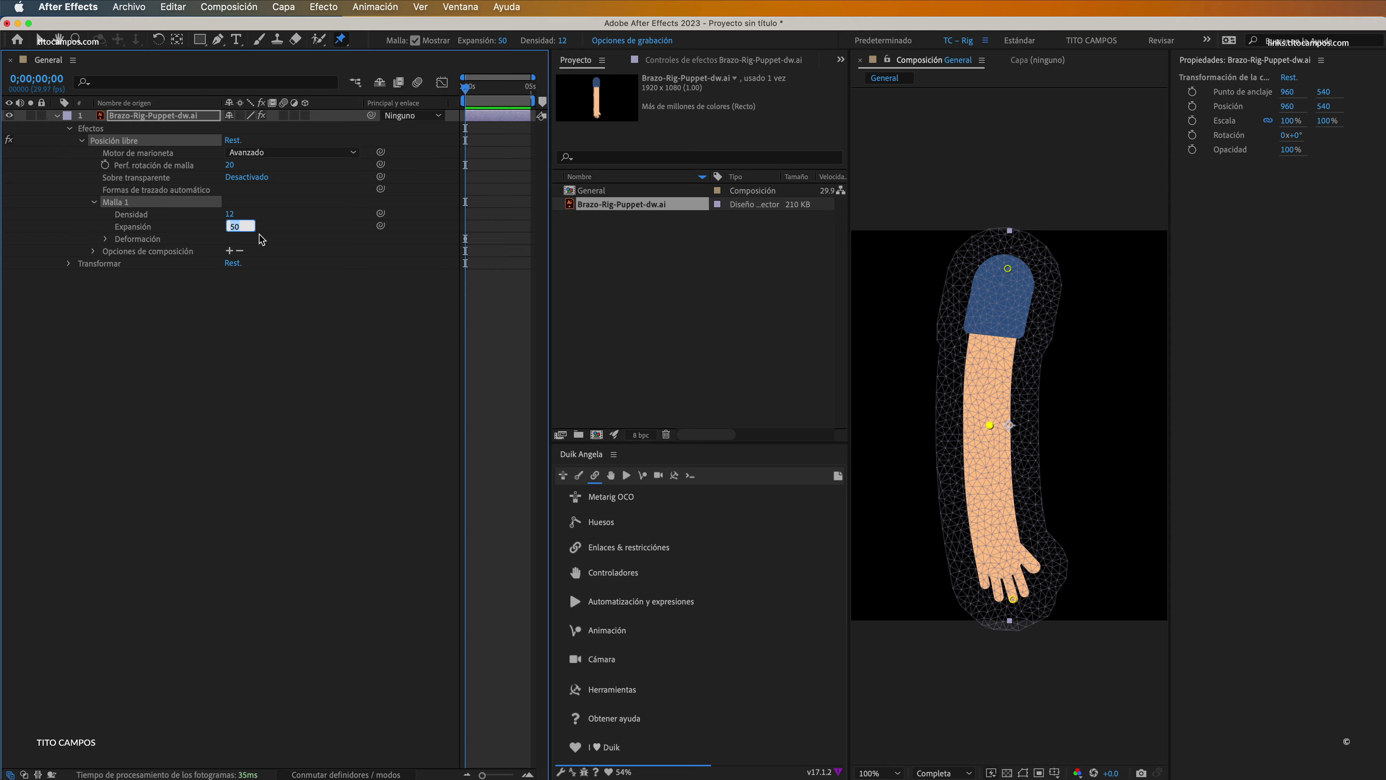
{"action": "key", "text": "shift+Tab"}
{"action": "type", "text": "10"}
{"action": "key", "text": "Tab"}
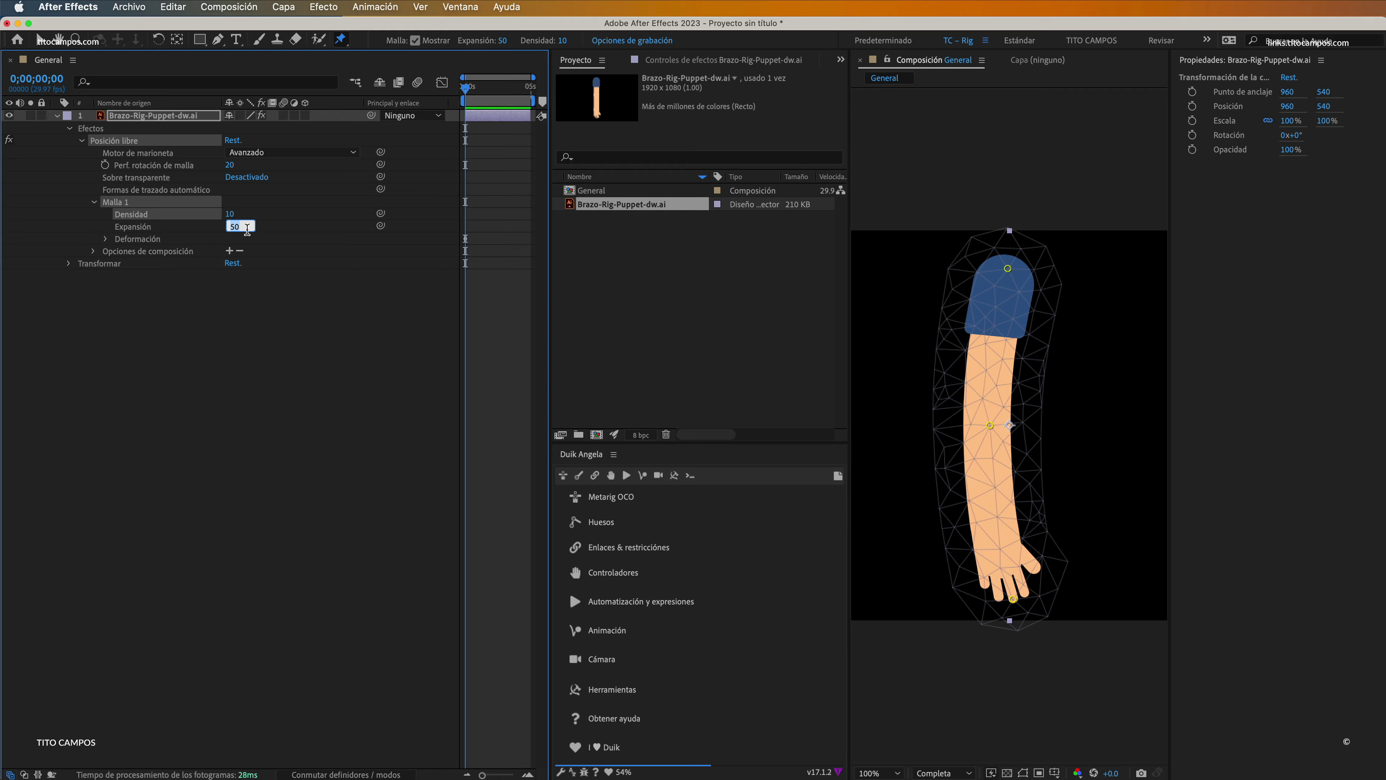
{"action": "type", "text": "30"}
{"action": "key", "text": "Return"}
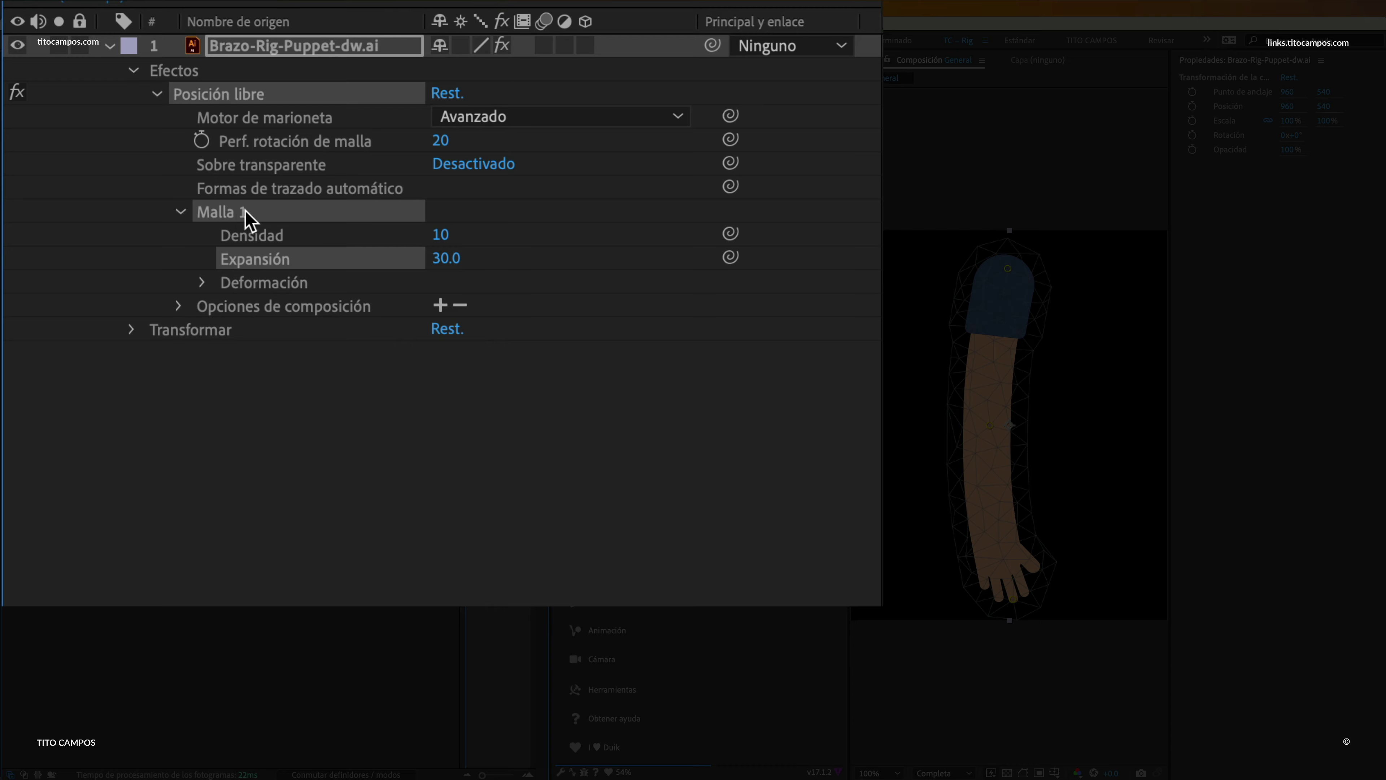
Expand the Deformación group of Malla 1 and rename the fingertip pin as Mano.
{"action": "left_click", "coordinate": [265, 286]}
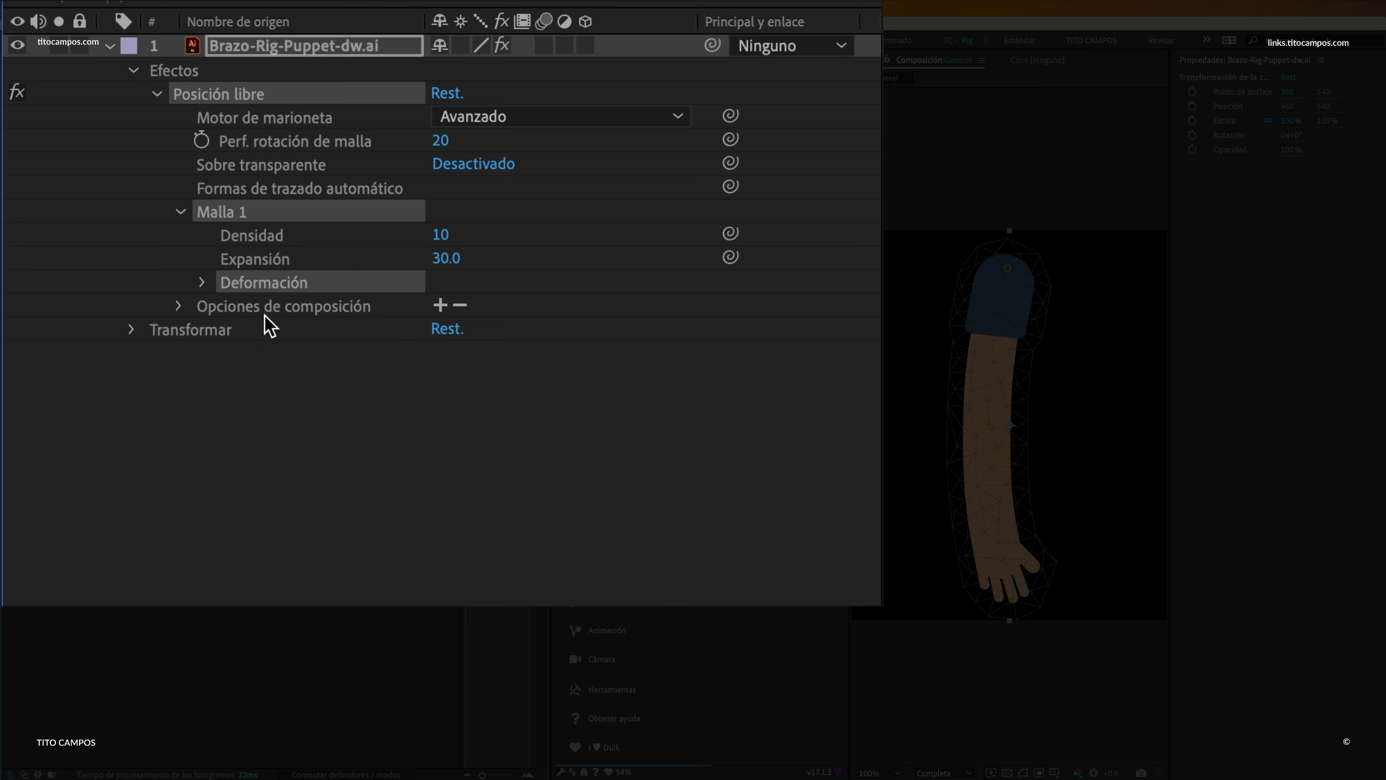
{"action": "left_click", "coordinate": [202, 282]}
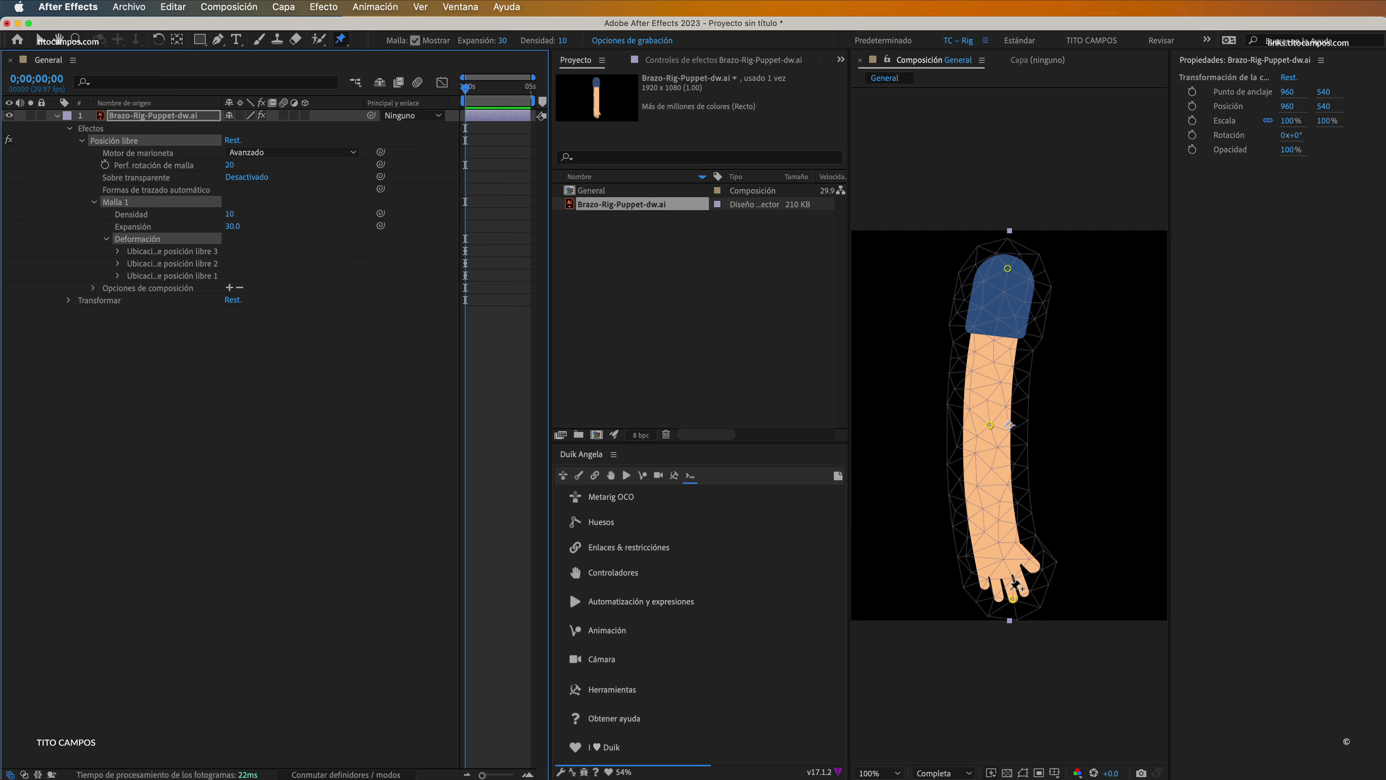
{"action": "left_click", "coordinate": [174, 251]}
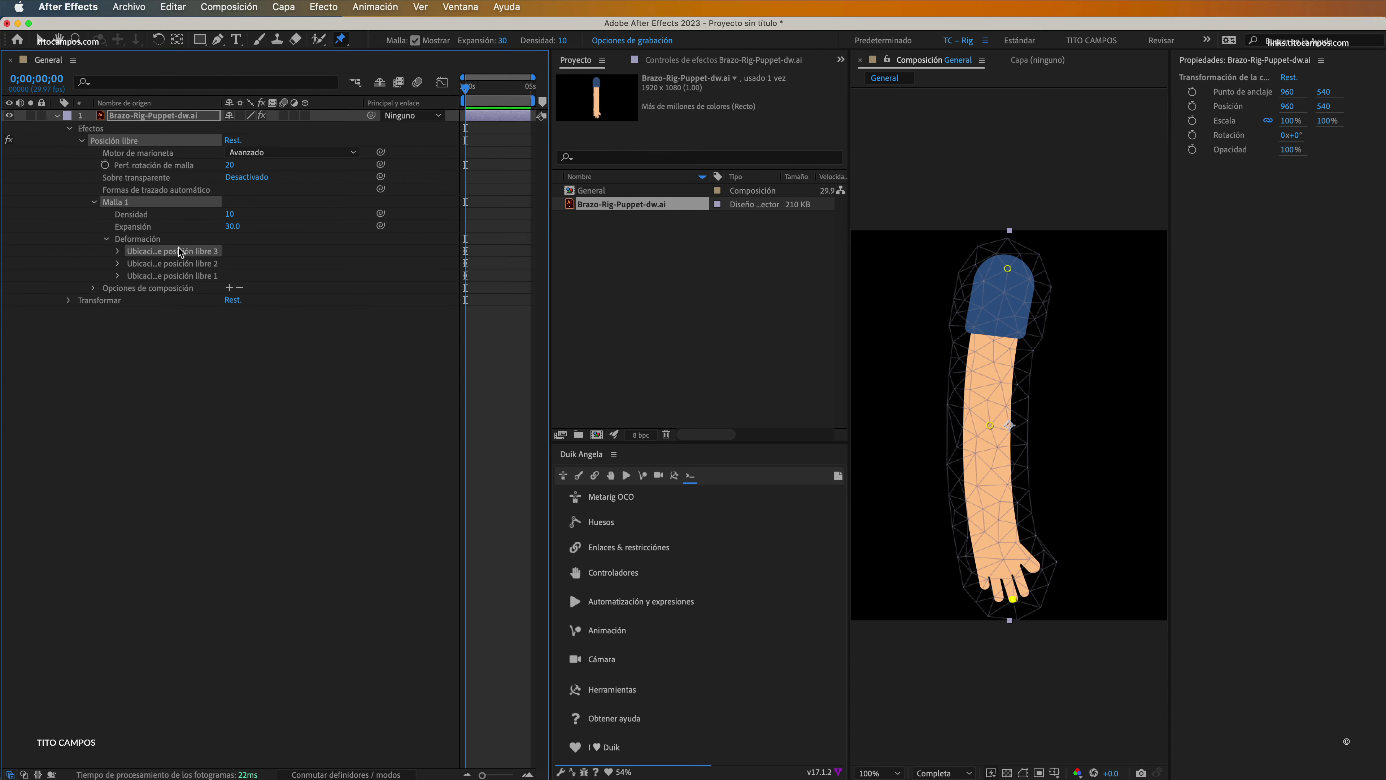
{"action": "key", "text": "Return"}
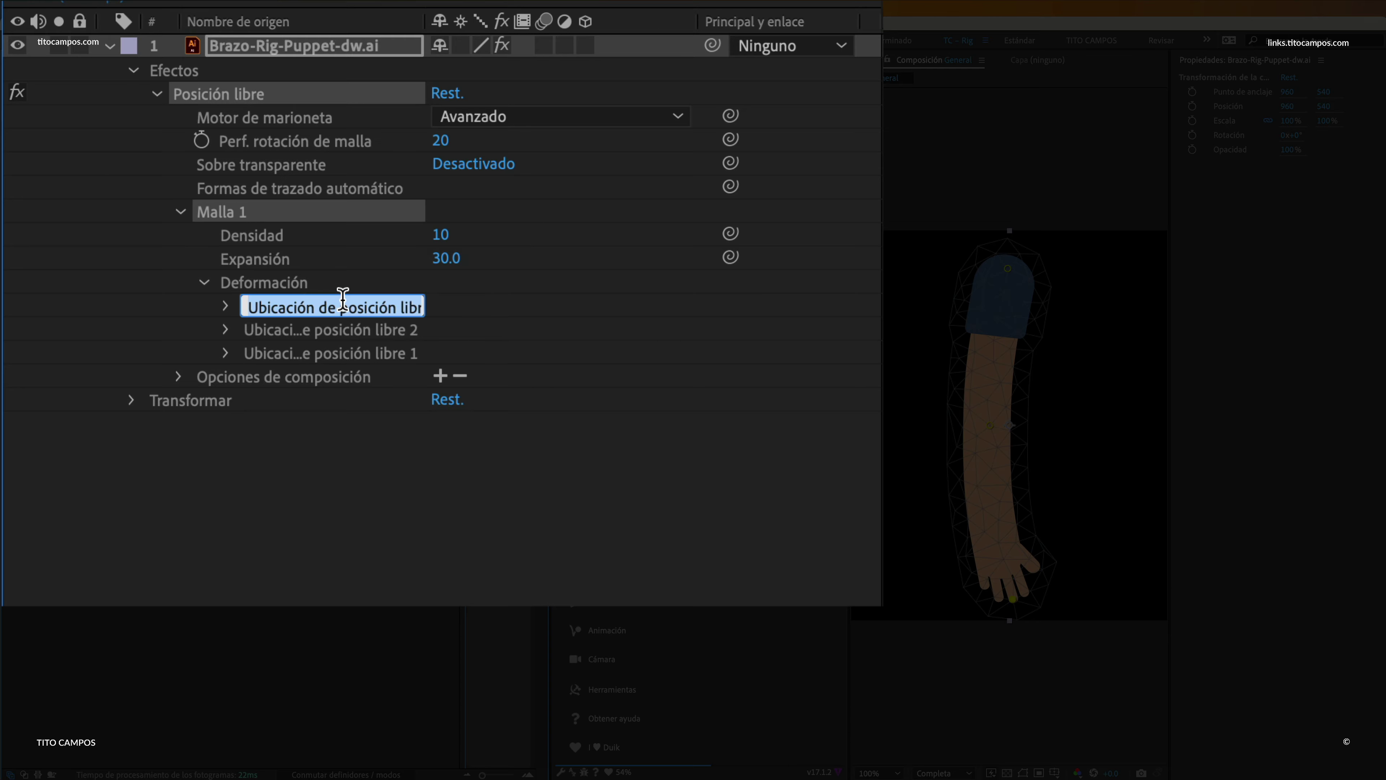
{"action": "type", "text": "Mano"}
Rename the elbow pin as Codo and the shoulder pin as Hombro.
{"action": "left_click", "coordinate": [222, 264]}
{"action": "key", "text": "Return"}
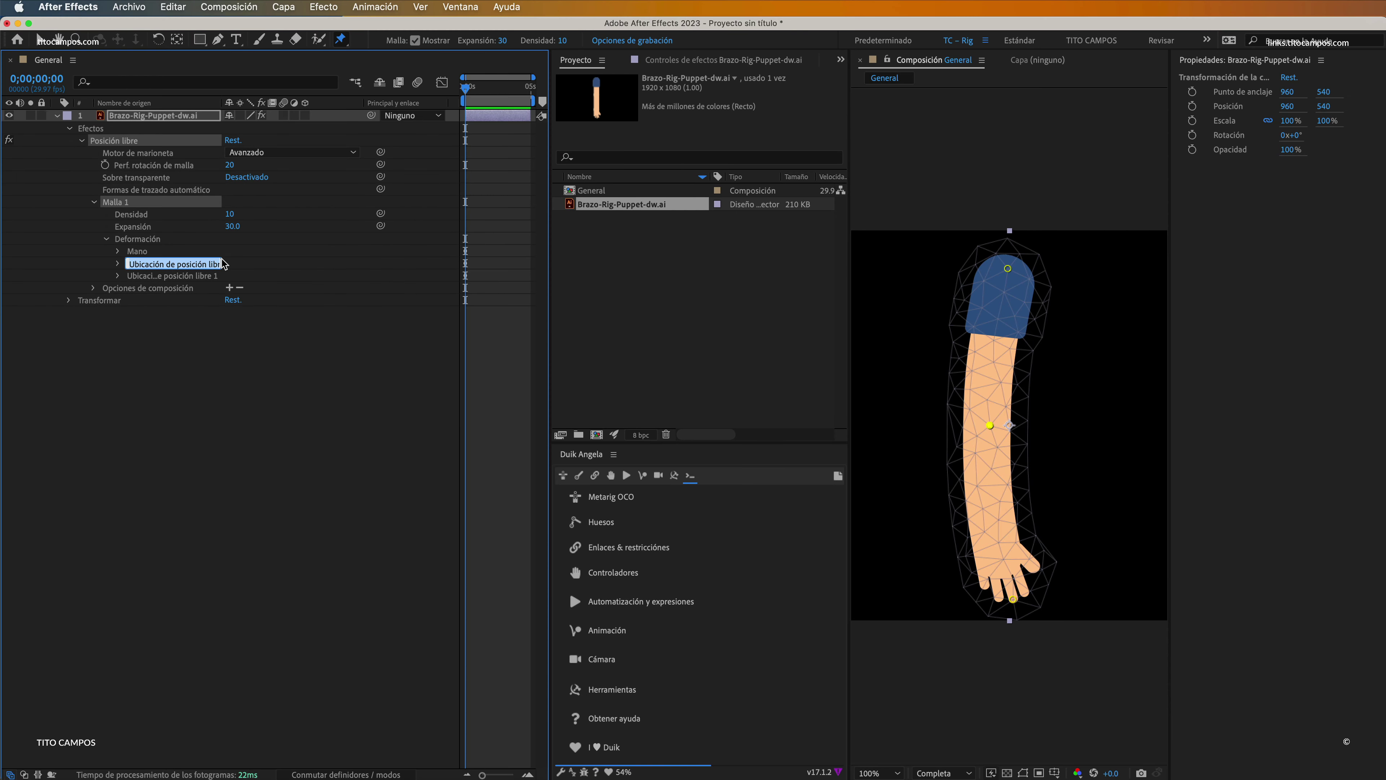
{"action": "type", "text": "Codo"}
{"action": "key", "text": "Return"}
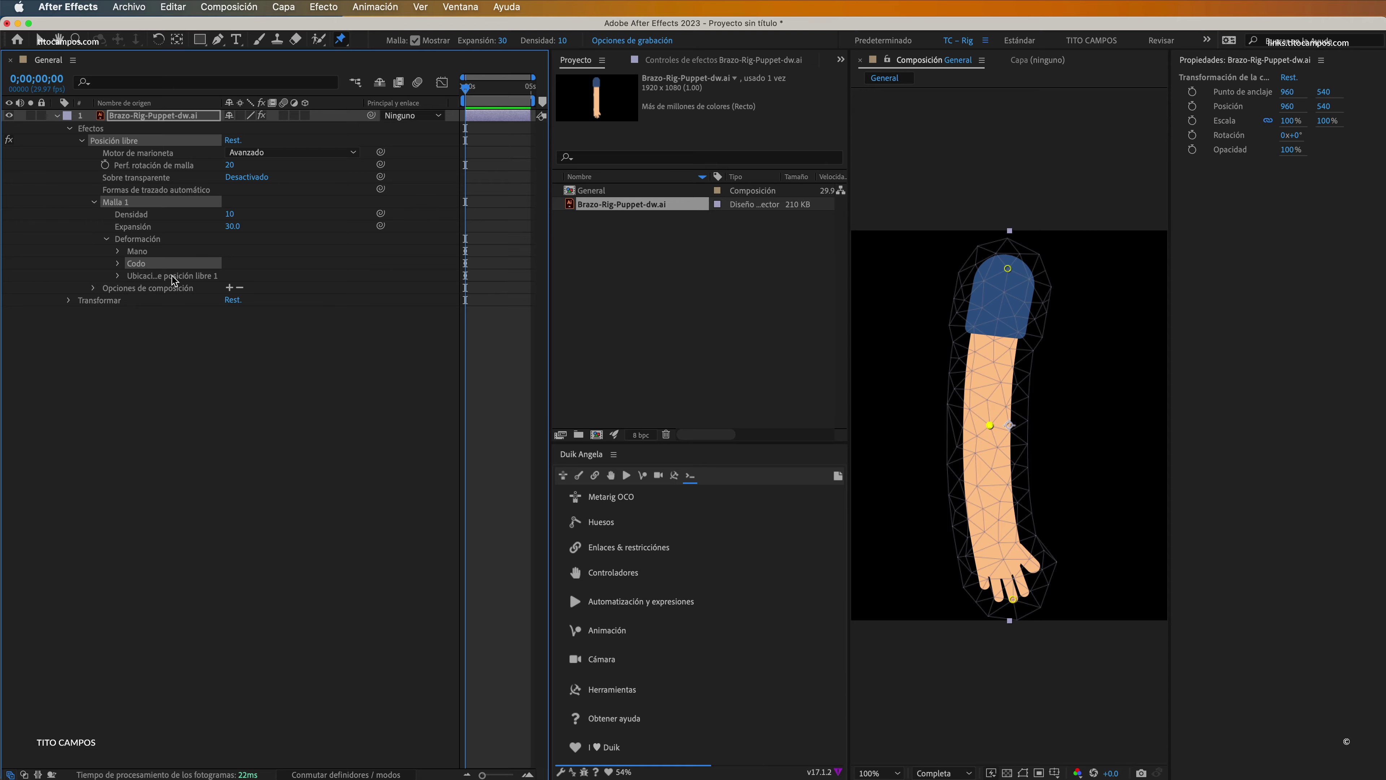
{"action": "left_click", "coordinate": [164, 275]}
{"action": "key", "text": "Return"}
{"action": "type", "text": "Hombro"}
{"action": "key", "text": "Return"}
Select each renamed pin to check it, and reorder the Deformación list as Hombro, Codo, Mano.
{"action": "left_click", "coordinate": [146, 251]}
{"action": "left_click", "coordinate": [147, 265]}
{"action": "left_click", "coordinate": [148, 276]}
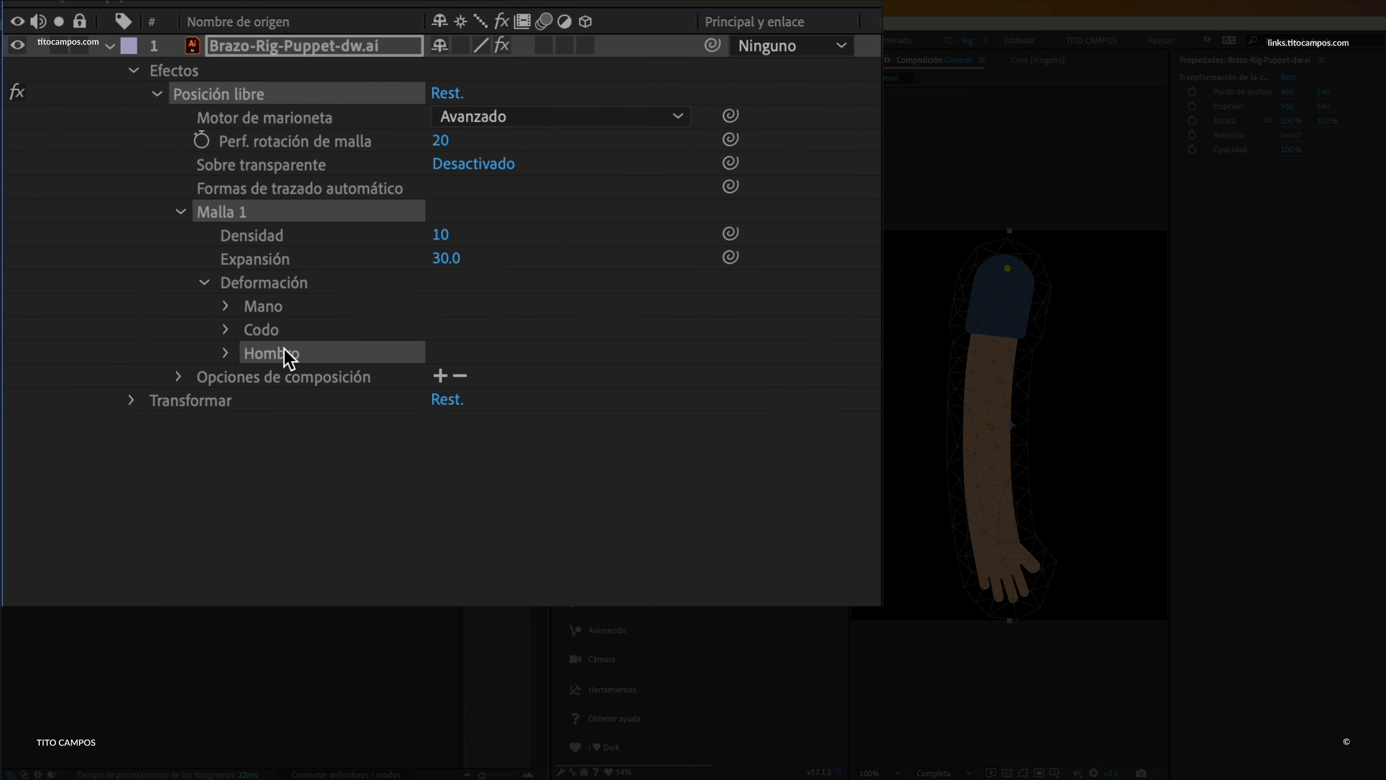
{"action": "left_click_drag", "start_coordinate": [283, 358], "coordinate": [283, 305]}
{"action": "left_click_drag", "start_coordinate": [269, 356], "coordinate": [281, 323]}
{"action": "left_click", "coordinate": [340, 356]}
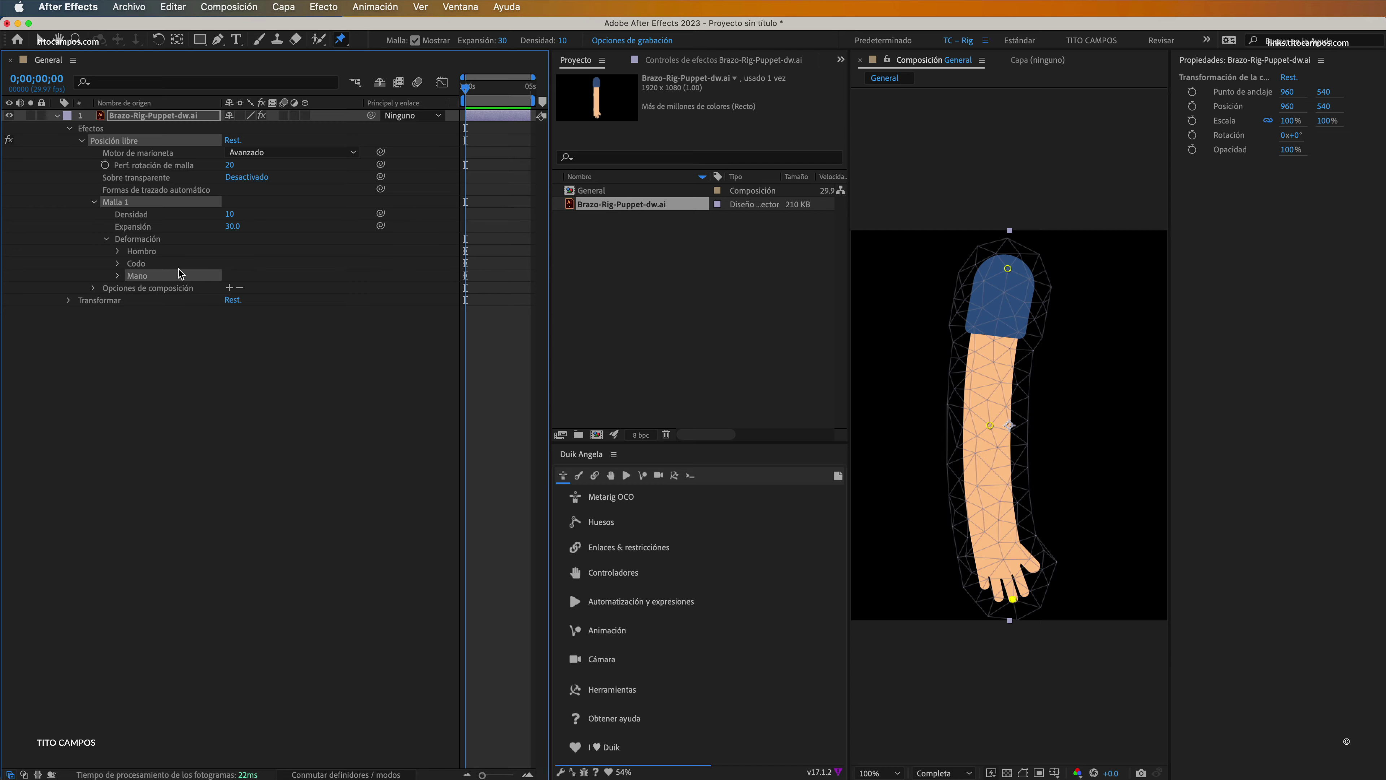
Show the arm layer's effect controls and open Duik Angela's Enlaces & restricciónes tools.
{"action": "left_click", "coordinate": [164, 275]}
{"action": "left_click", "coordinate": [118, 275]}
{"action": "left_click", "coordinate": [672, 64]}
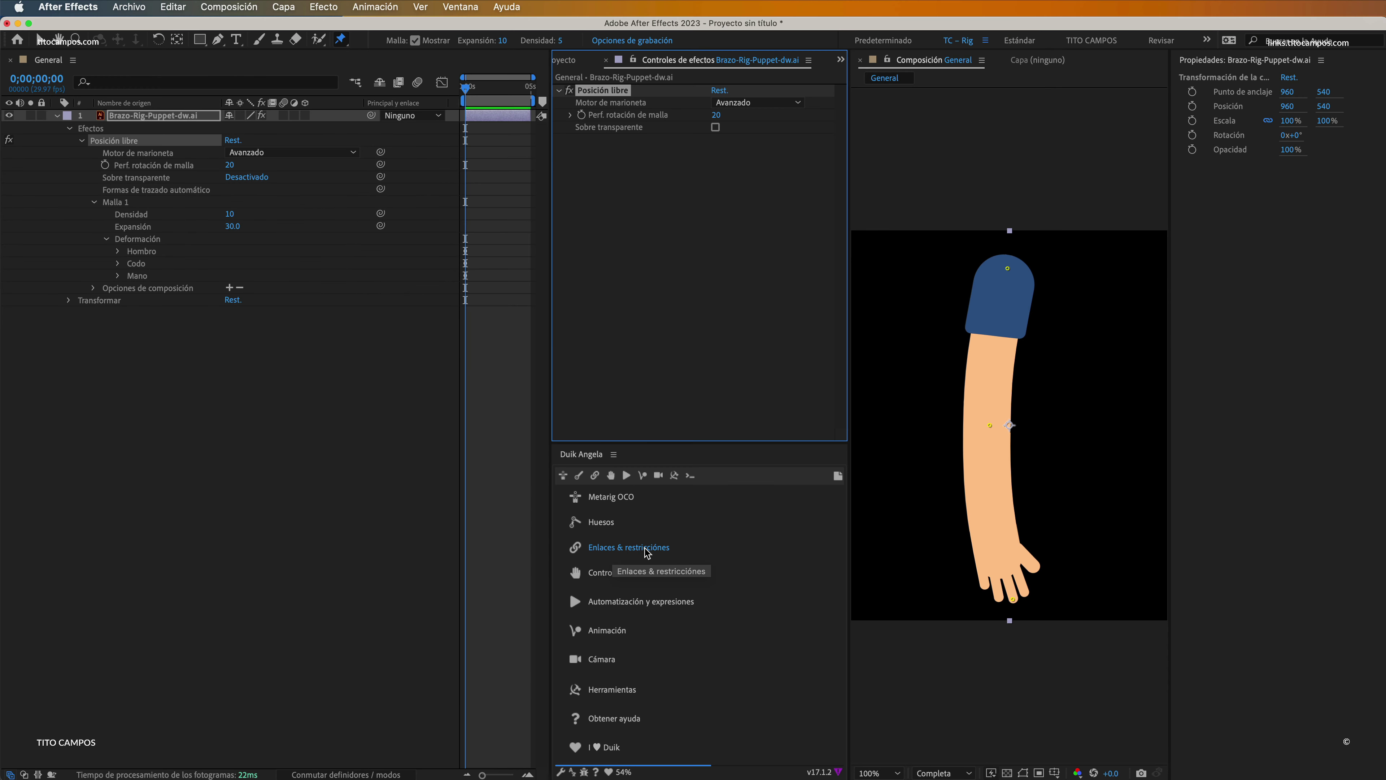
{"action": "left_click", "coordinate": [647, 552]}
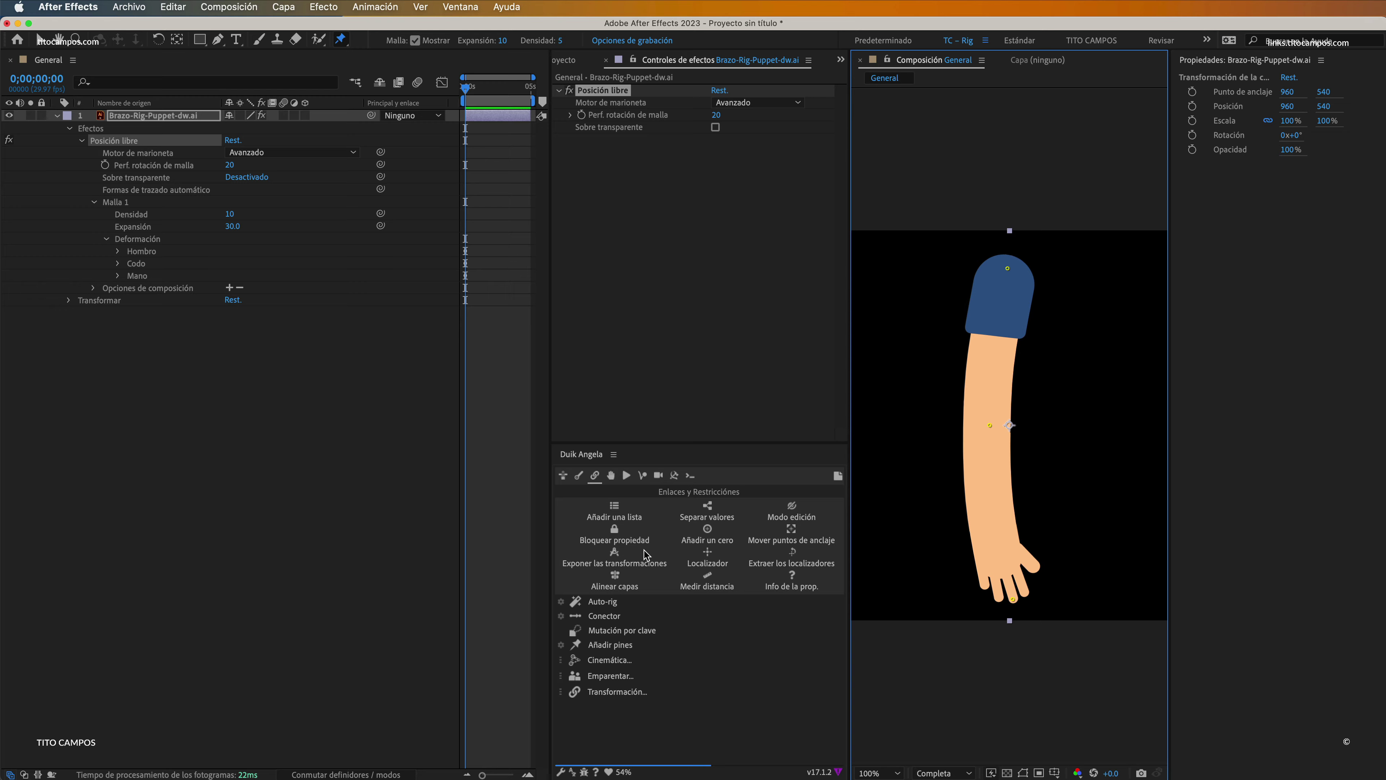
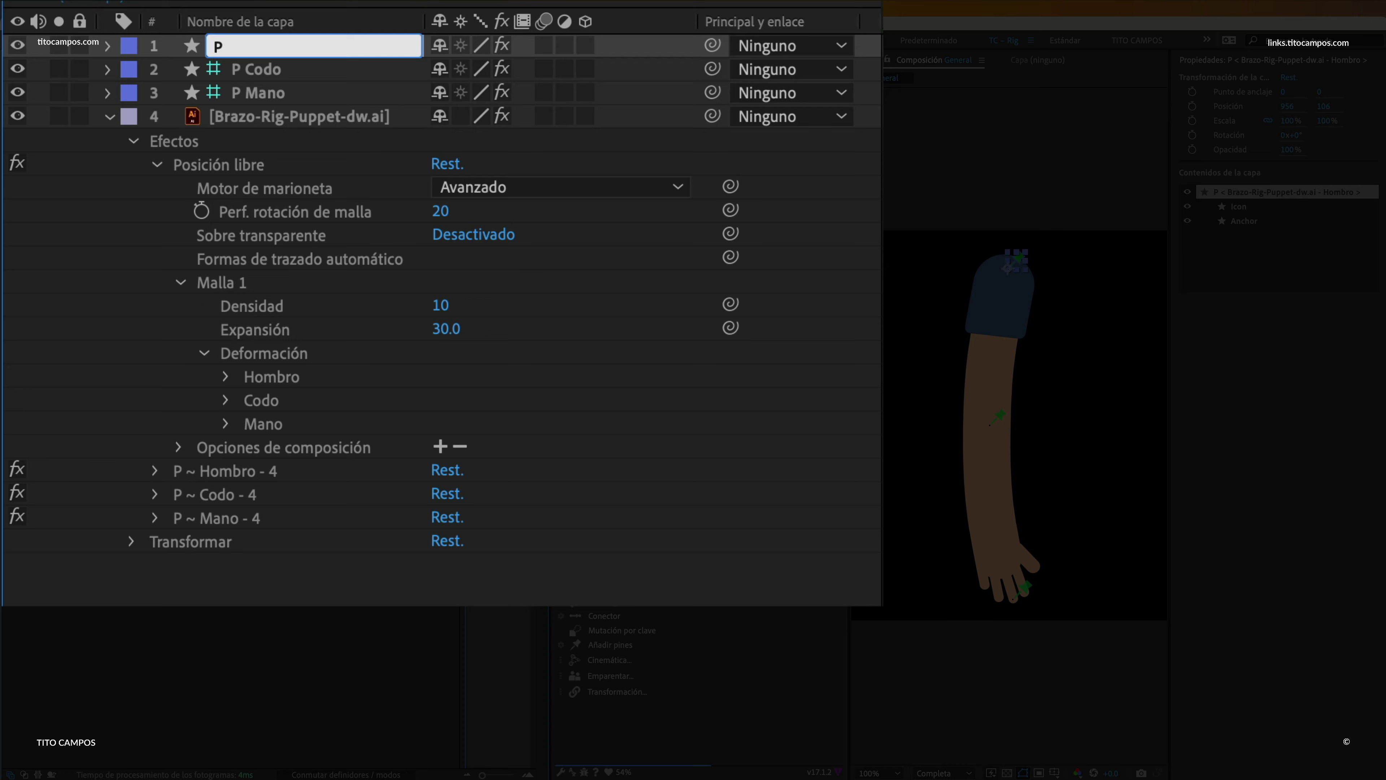
Rename the shoulder's Duik pin layer as P Hombro.
{"action": "type", "text": "Hombro"}
{"action": "key", "text": "Return"}
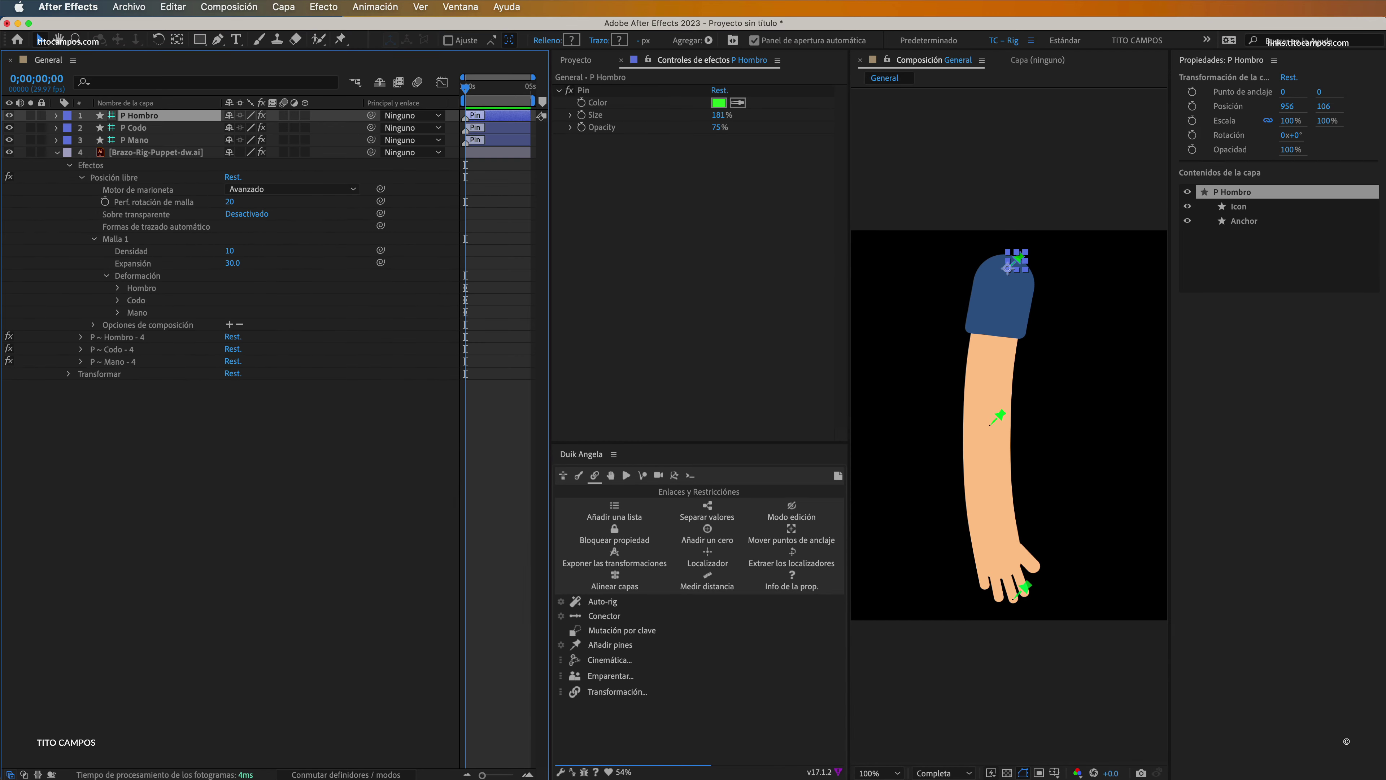
Test the Duik pins by moving P Hombro, P Codo and P Mano in the composition, and undo those moves.
{"action": "left_click_drag", "start_coordinate": [1019, 266], "coordinate": [956, 269]}
{"action": "key", "text": "super+z"}
{"action": "left_click", "coordinate": [1000, 417]}
{"action": "left_click_drag", "start_coordinate": [999, 417], "coordinate": [962, 416]}
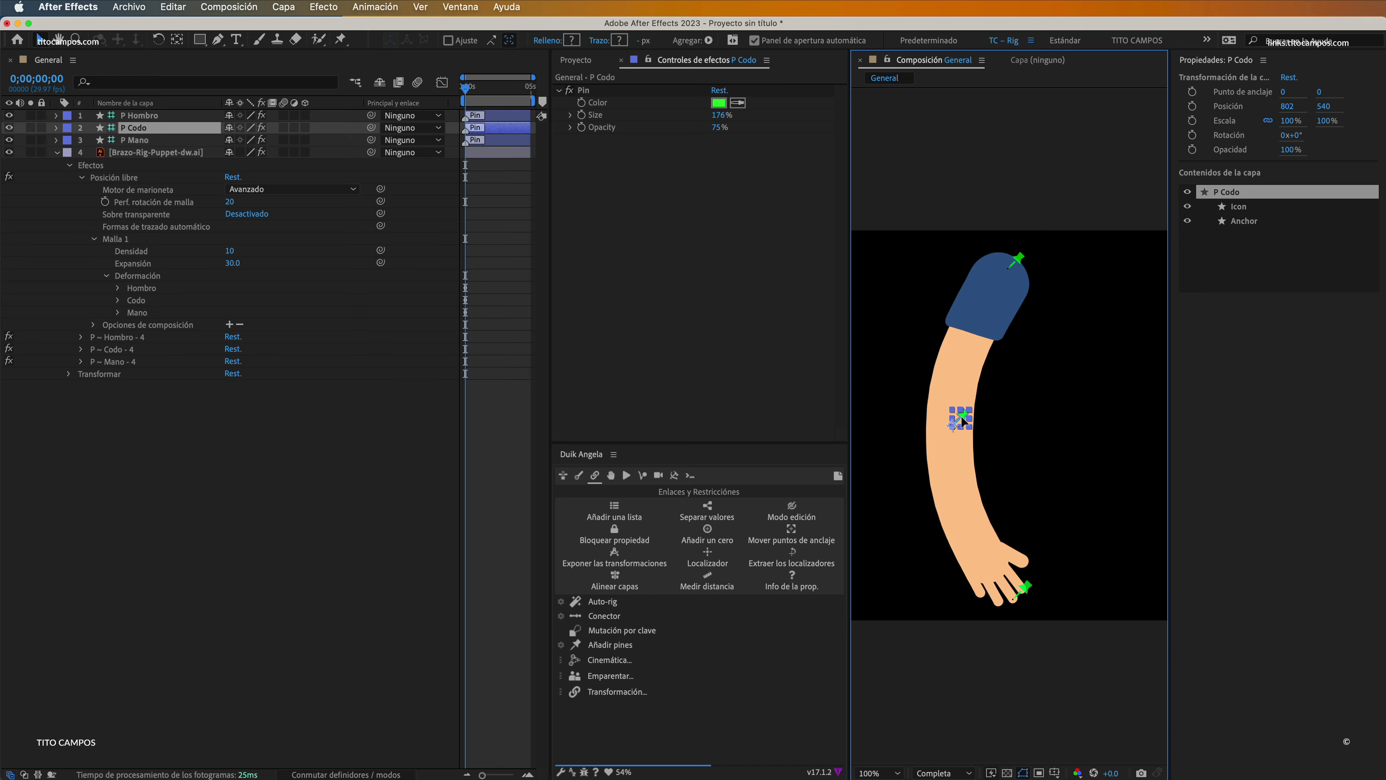
{"action": "left_click_drag", "start_coordinate": [1031, 595], "coordinate": [963, 570]}
{"action": "left_click", "coordinate": [995, 513]}
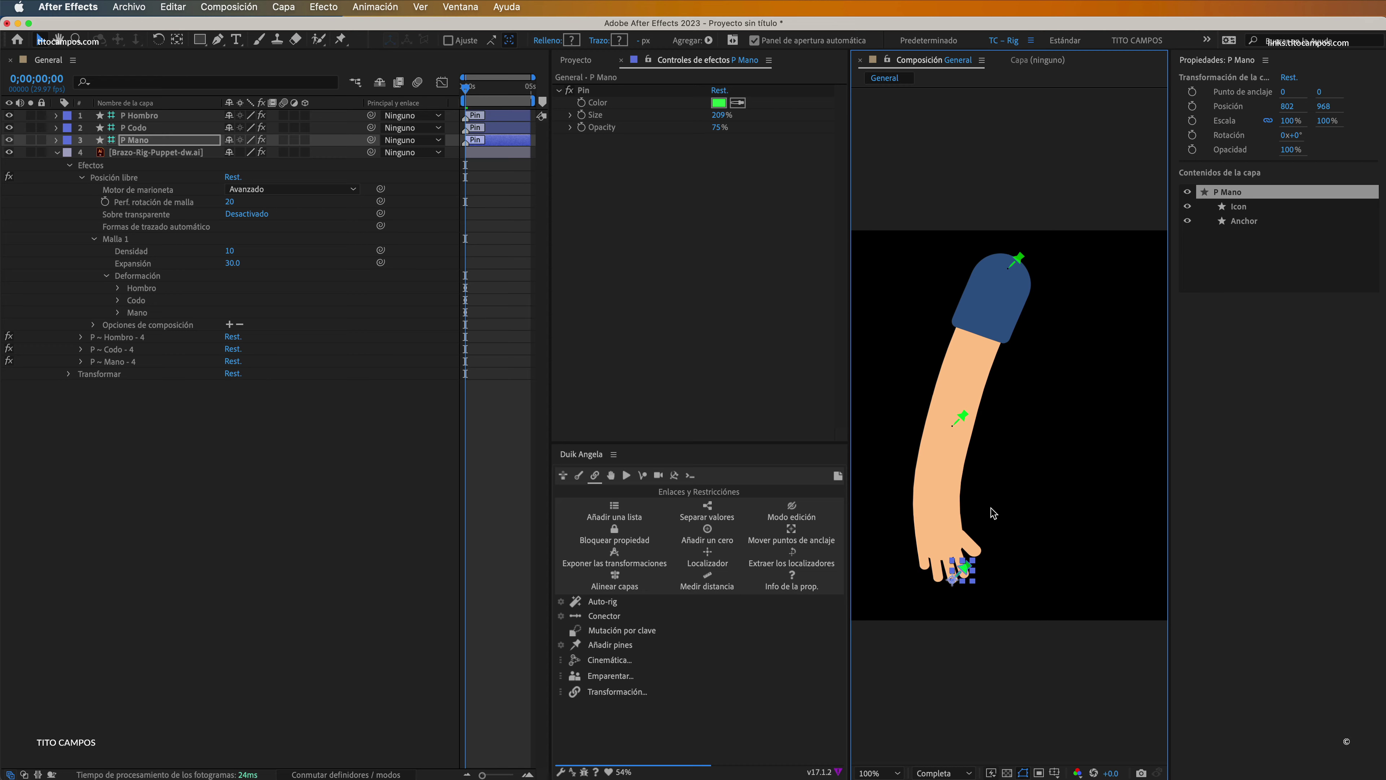
{"action": "left_click", "coordinate": [1019, 263]}
{"action": "key", "text": "super+z"}
{"action": "key", "text": "super+z"}
Pull only P Codo sideways to check how the unparented pins behave, and undo the move.
{"action": "left_click", "coordinate": [999, 417]}
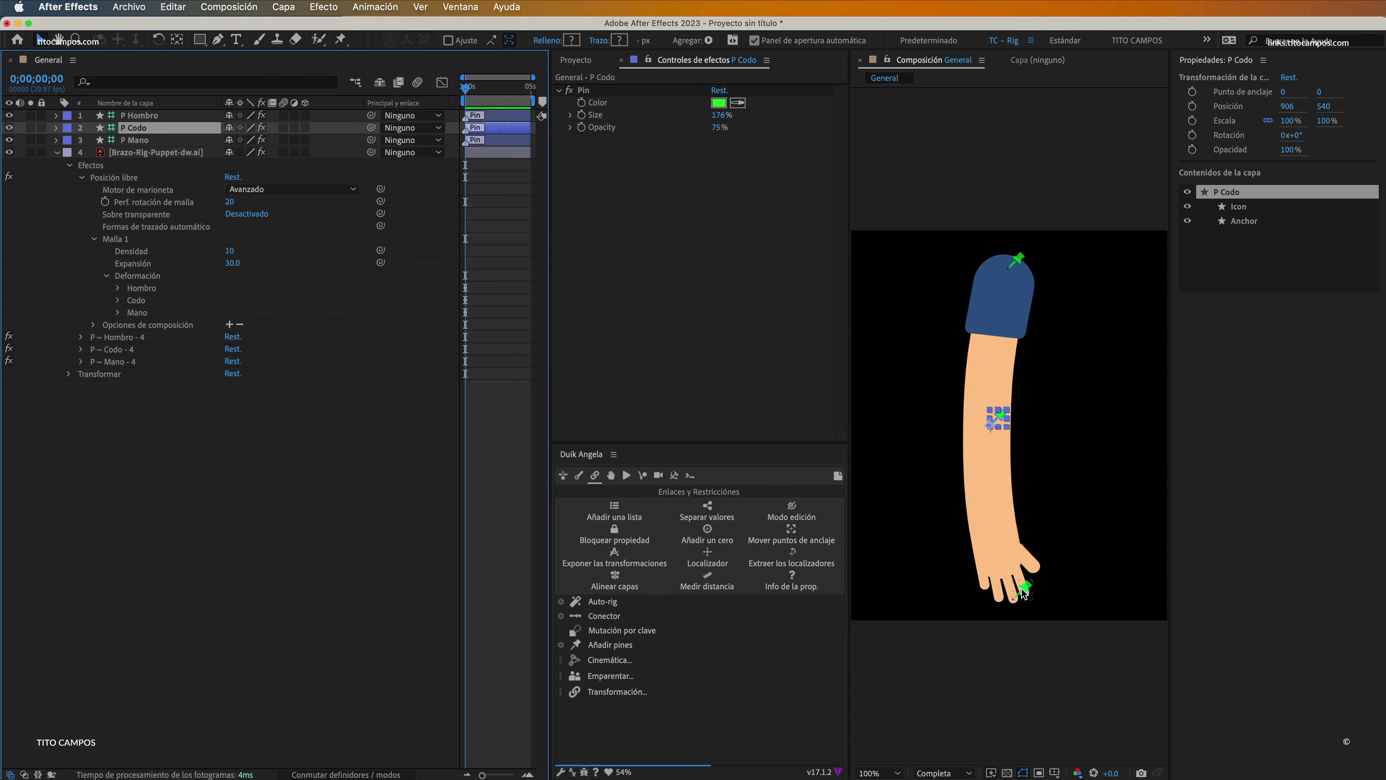
{"action": "left_click_drag", "start_coordinate": [999, 408], "coordinate": [1054, 431]}
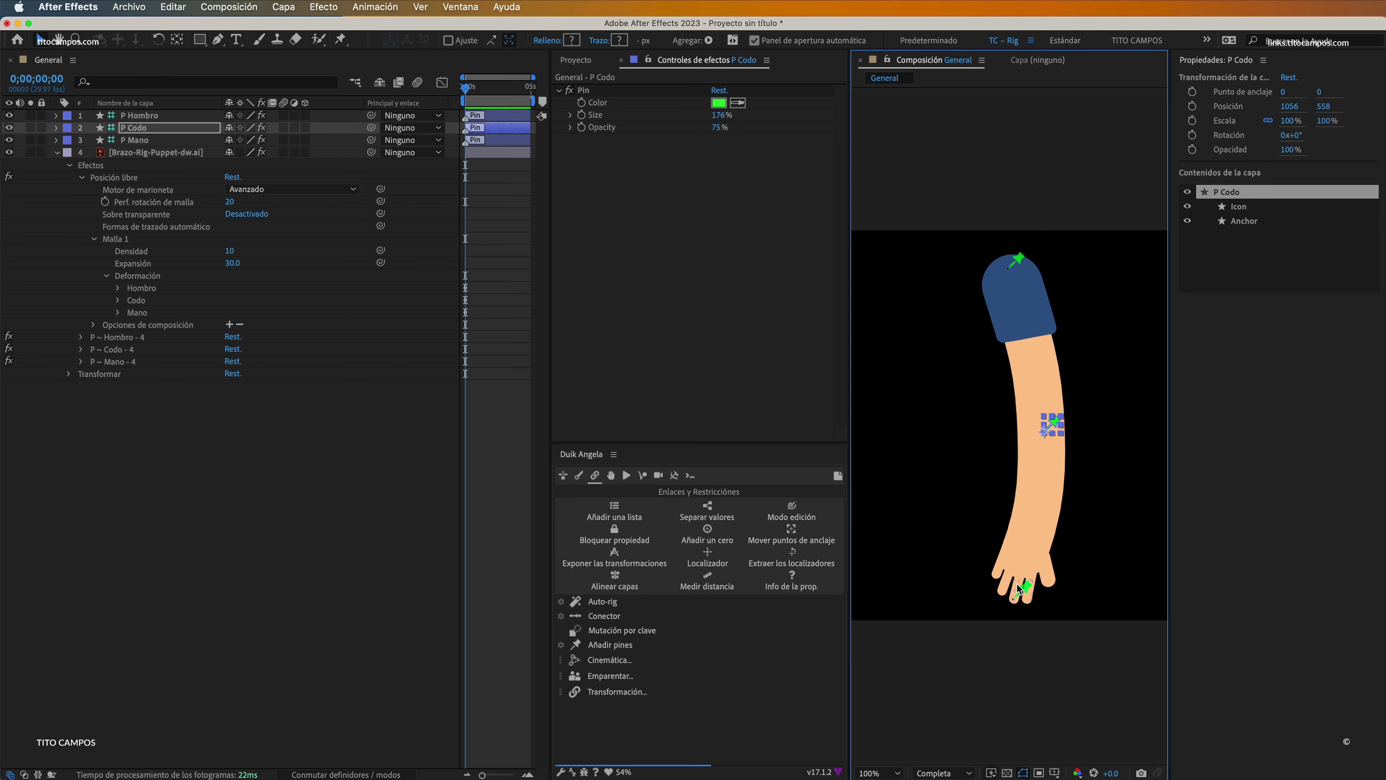
{"action": "key", "text": "super+z"}
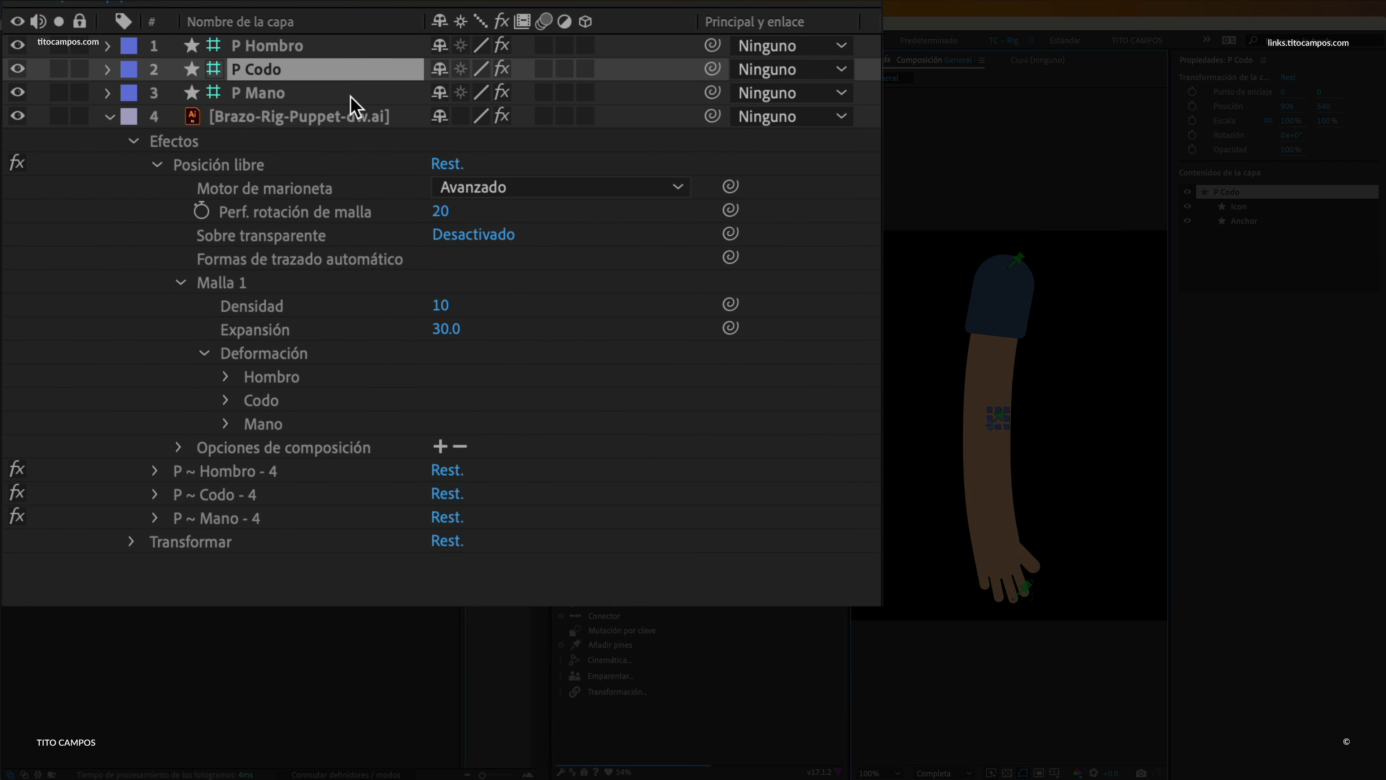
Parent the P Mano layer to P Codo, and slightly move P Codo and P Hombro to test the link.
{"action": "left_click", "coordinate": [350, 94]}
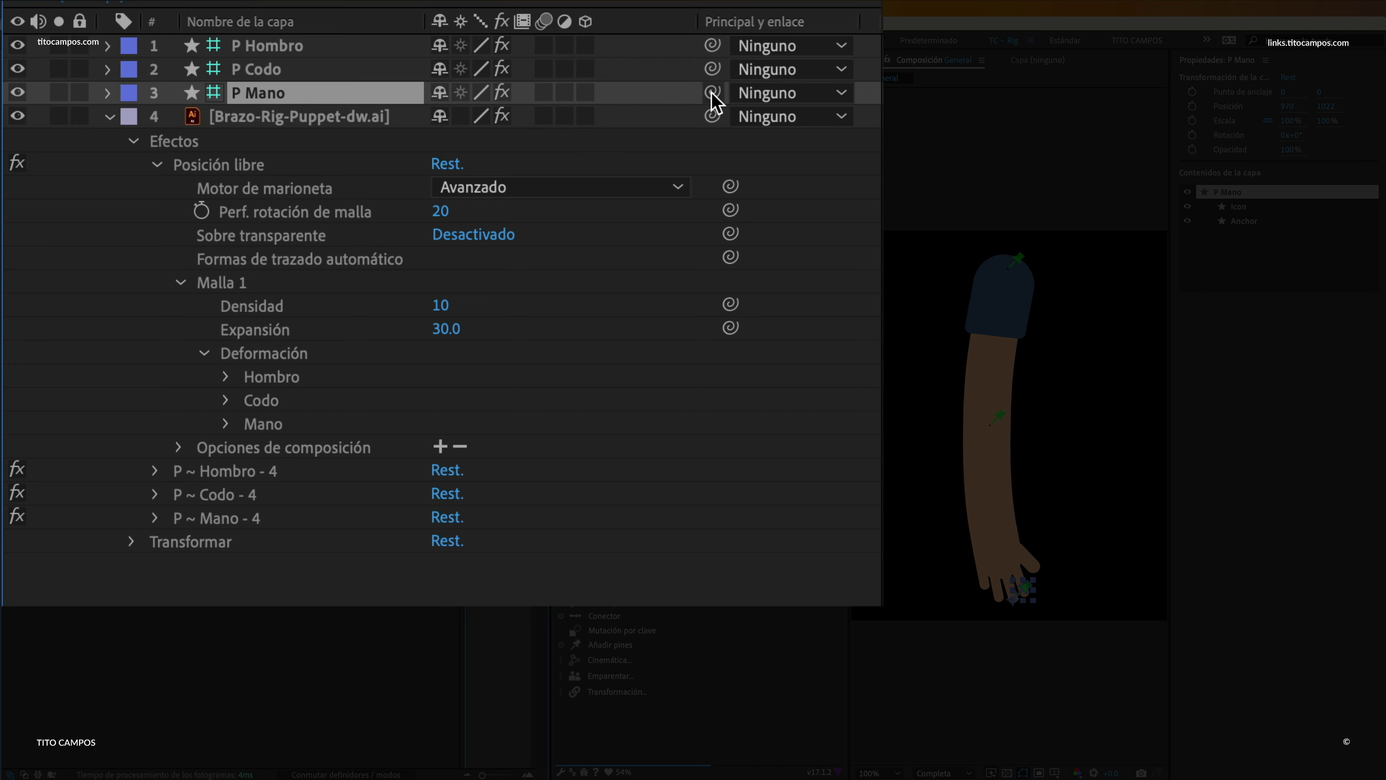
{"action": "left_click_drag", "start_coordinate": [713, 93], "coordinate": [257, 69]}
{"action": "mouse_move", "coordinate": [999, 416]}
{"action": "left_mouse_down"}
{"action": "mouse_move", "coordinate": [980, 417]}
{"action": "mouse_move", "coordinate": [1108, 413]}
{"action": "mouse_move", "coordinate": [931, 402]}
{"action": "mouse_move", "coordinate": [1092, 417]}
{"action": "mouse_move", "coordinate": [966, 411]}
{"action": "mouse_move", "coordinate": [1002, 413]}
{"action": "left_mouse_up"}
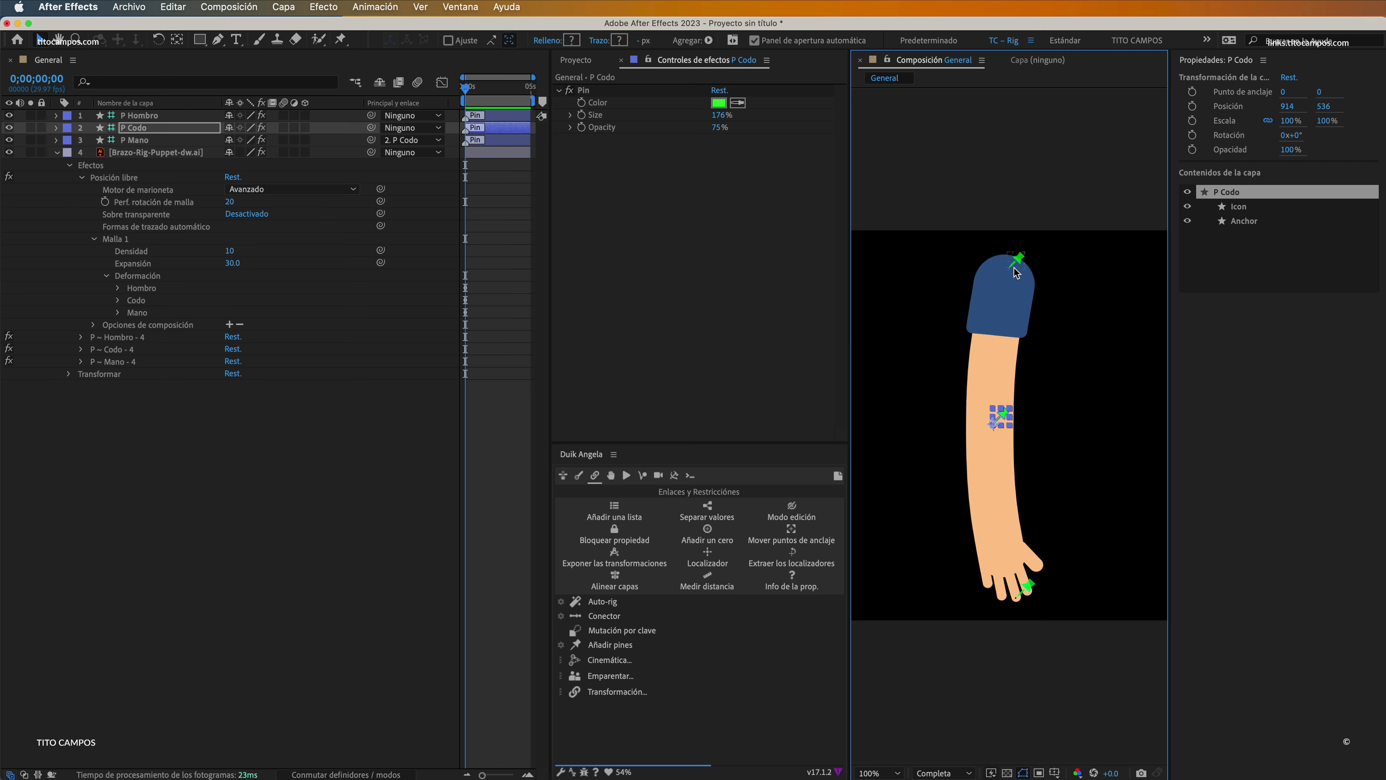
{"action": "mouse_move", "coordinate": [1017, 261]}
{"action": "left_mouse_down"}
{"action": "mouse_move", "coordinate": [955, 276]}
{"action": "mouse_move", "coordinate": [1016, 268]}
{"action": "mouse_move", "coordinate": [1005, 266]}
{"action": "left_mouse_up"}
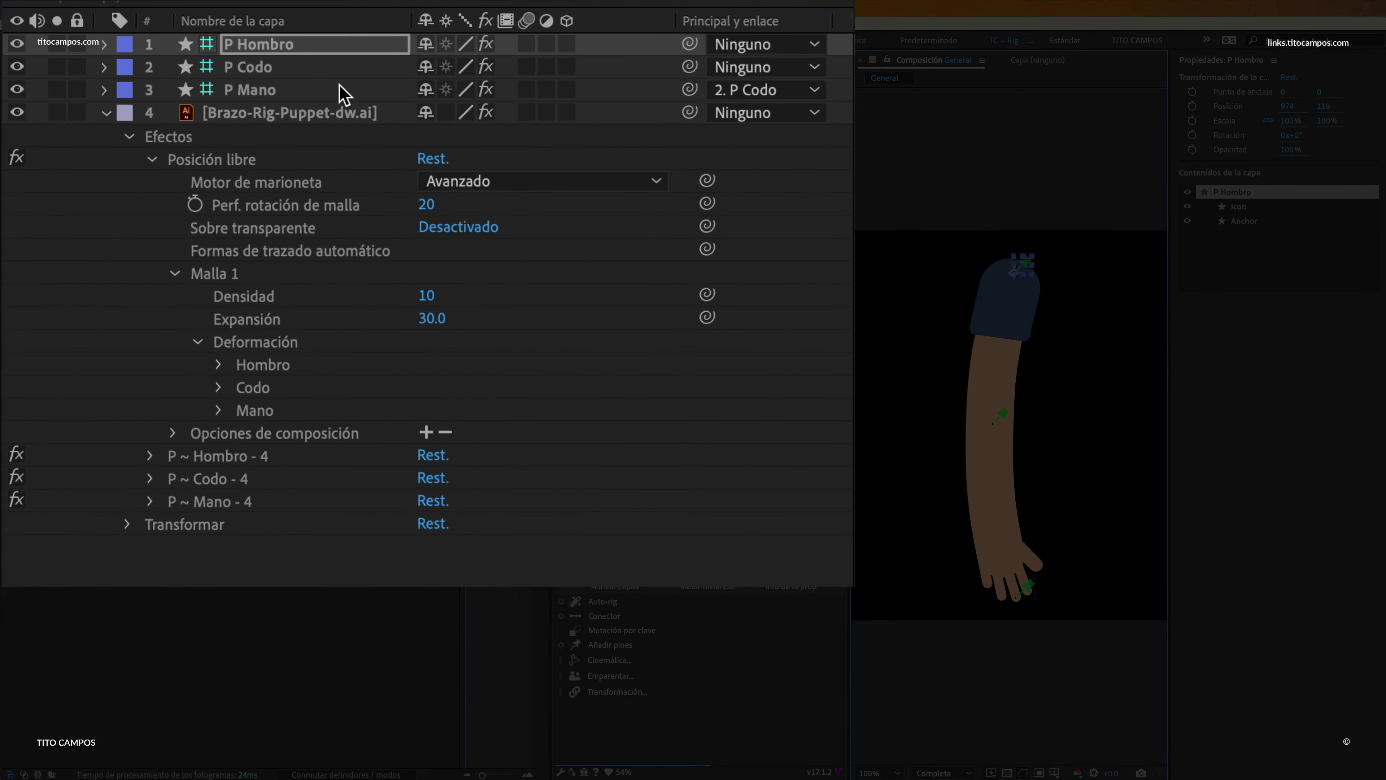
Parent the P Codo layer to P Hombro, and move the shoulder, elbow and hand pins to test the chained arm.
{"action": "left_click", "coordinate": [184, 128]}
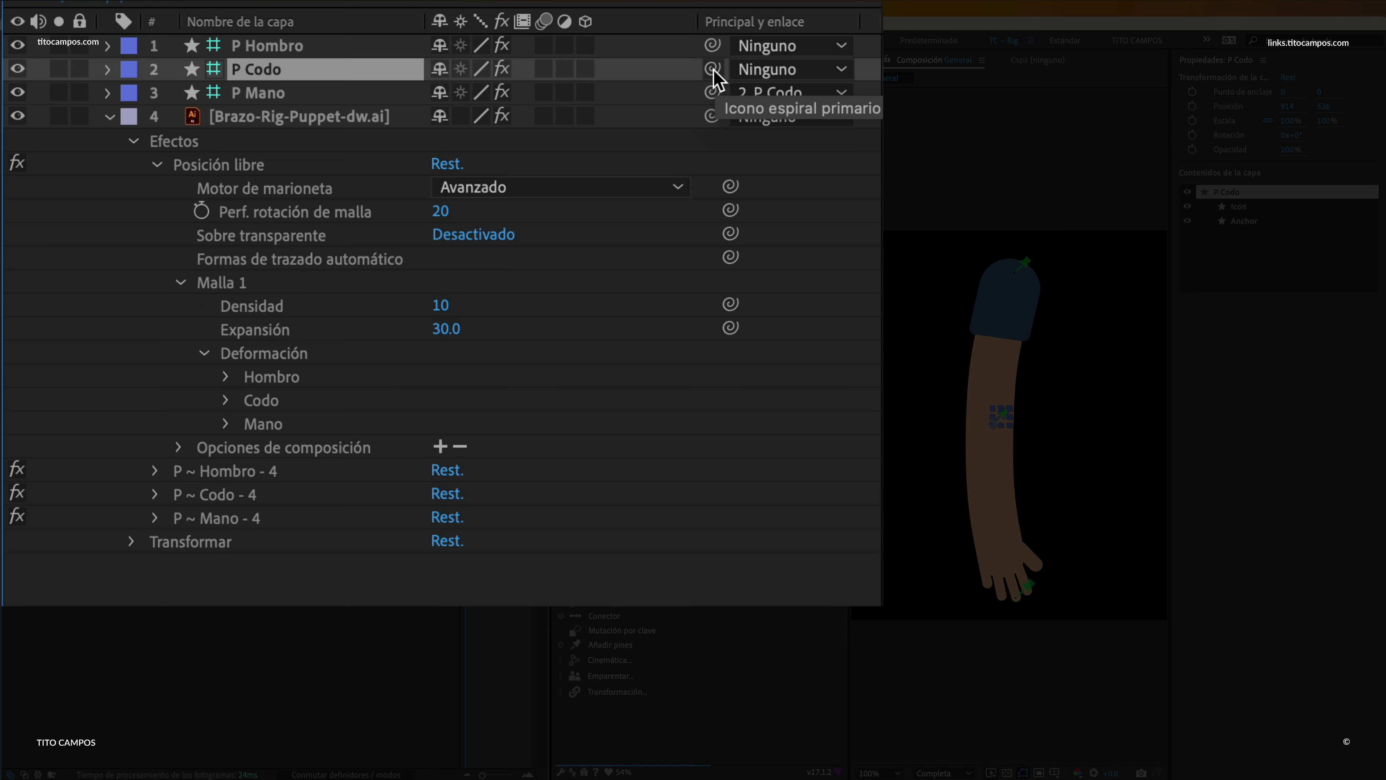
{"action": "left_click_drag", "start_coordinate": [713, 70], "coordinate": [280, 53]}
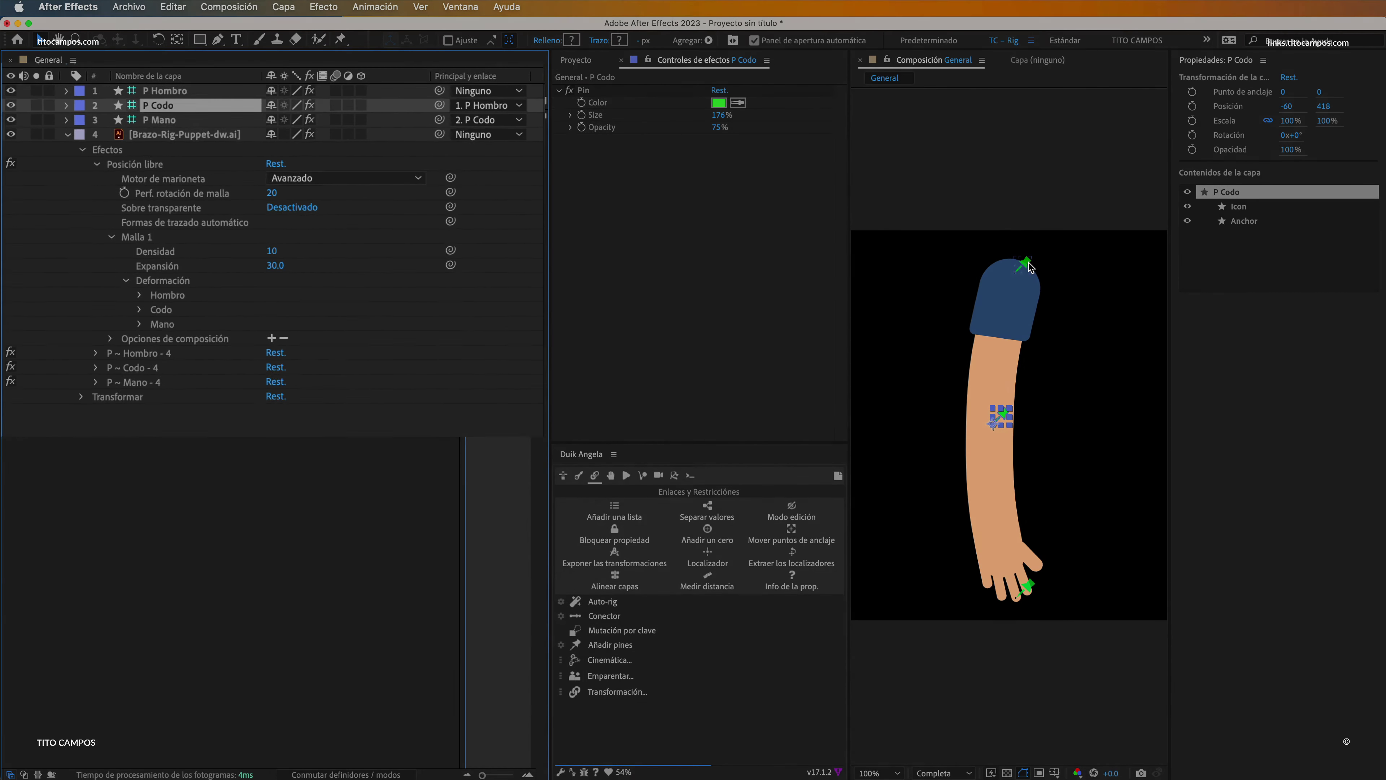
{"action": "left_click_drag", "start_coordinate": [1019, 265], "coordinate": [978, 280]}
{"action": "left_click_drag", "start_coordinate": [965, 419], "coordinate": [1022, 420]}
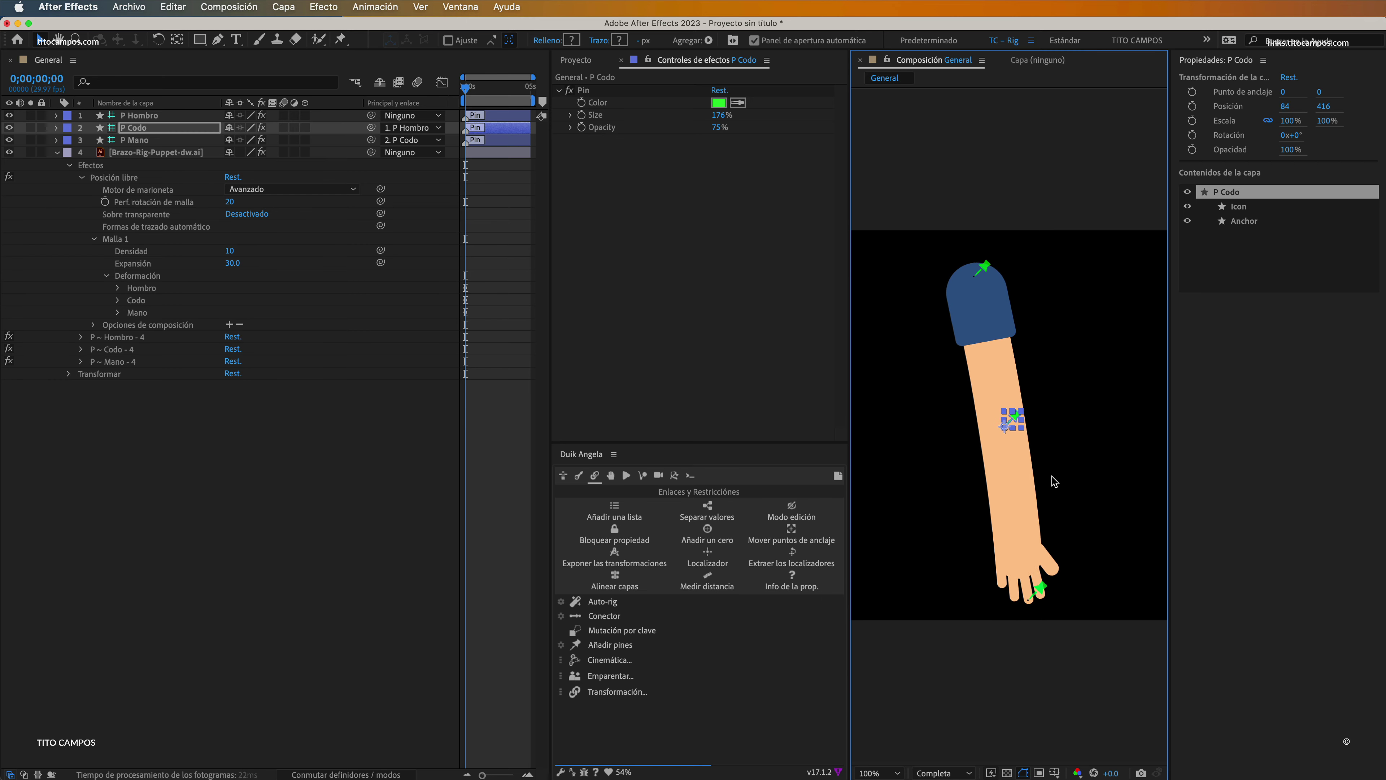
{"action": "left_click_drag", "start_coordinate": [1039, 588], "coordinate": [1133, 566]}
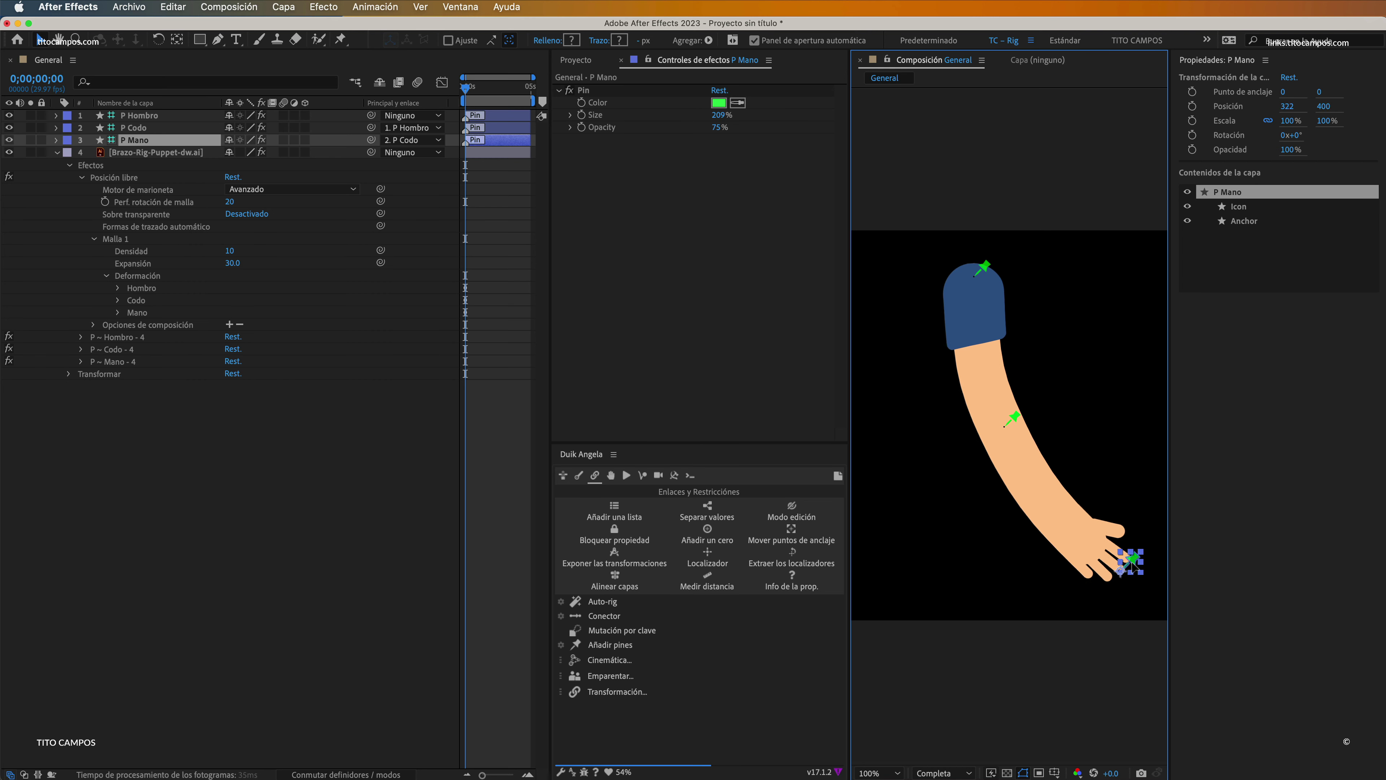
Test the parented chain by moving the P Codo pin and then the P Hombro pin, and undo those moves.
{"action": "left_click_drag", "start_coordinate": [1011, 419], "coordinate": [985, 435]}
{"action": "left_click", "coordinate": [963, 272]}
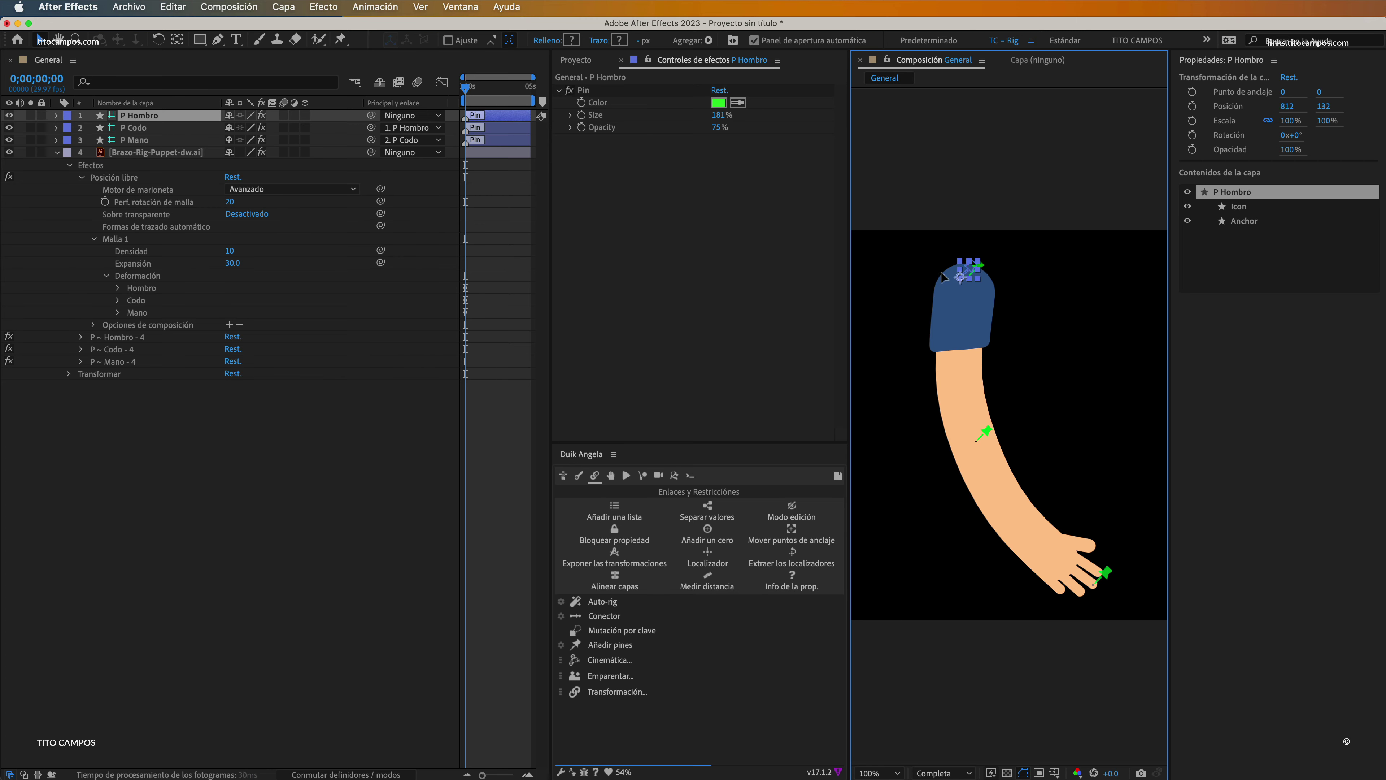
{"action": "mouse_move", "coordinate": [943, 276]}
{"action": "left_mouse_down"}
{"action": "mouse_move", "coordinate": [901, 282]}
{"action": "mouse_move", "coordinate": [983, 285]}
{"action": "mouse_move", "coordinate": [938, 288]}
{"action": "left_mouse_up"}
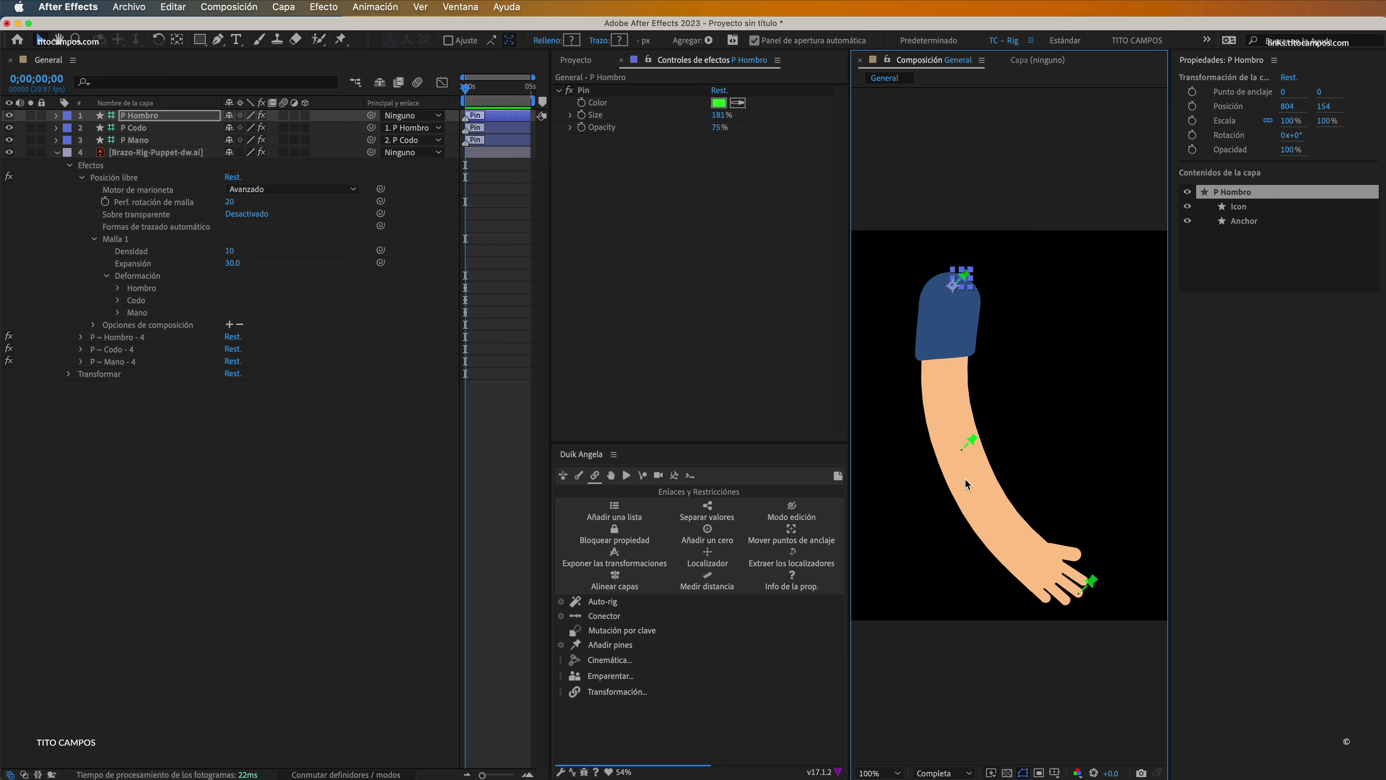
{"action": "key", "text": "super+z"}
{"action": "key", "text": "super+z"}
{"action": "key", "text": "super+z"}
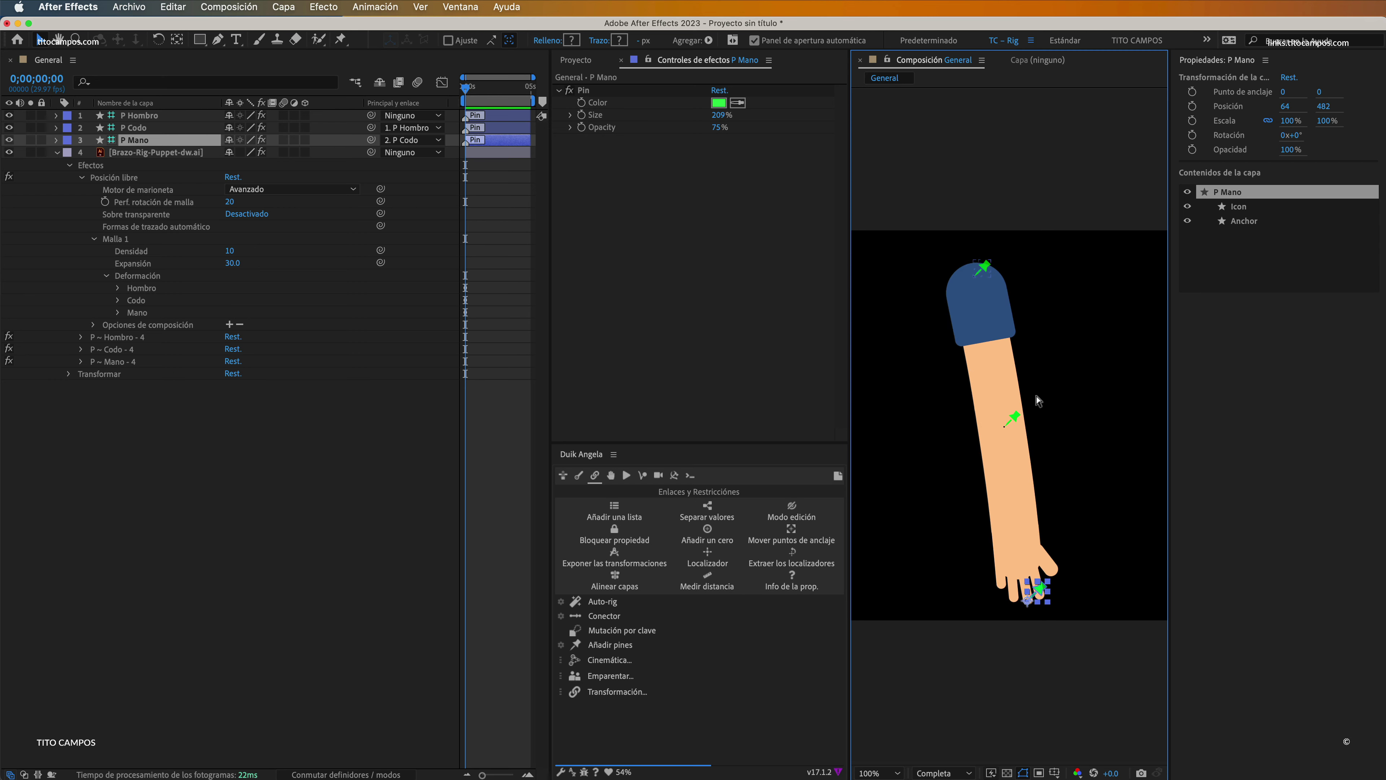
Test the arm by moving P Codo and then P Mano sideways, and undo the pin moves.
{"action": "left_click_drag", "start_coordinate": [1002, 429], "coordinate": [951, 431]}
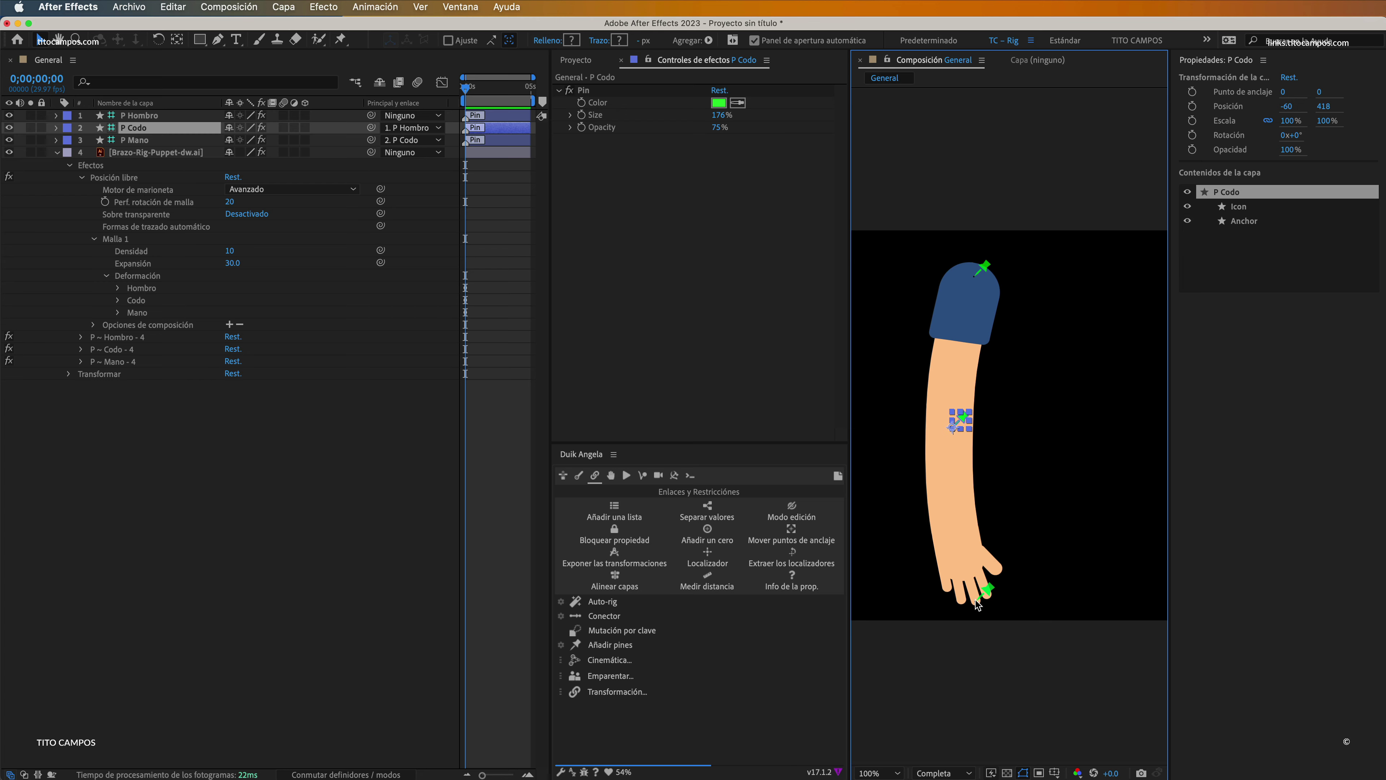
{"action": "left_click_drag", "start_coordinate": [982, 594], "coordinate": [1006, 596]}
{"action": "key", "text": "super+z"}
{"action": "key", "text": "super+z"}
{"action": "key", "text": "super+z"}
{"action": "key", "text": "super+z"}
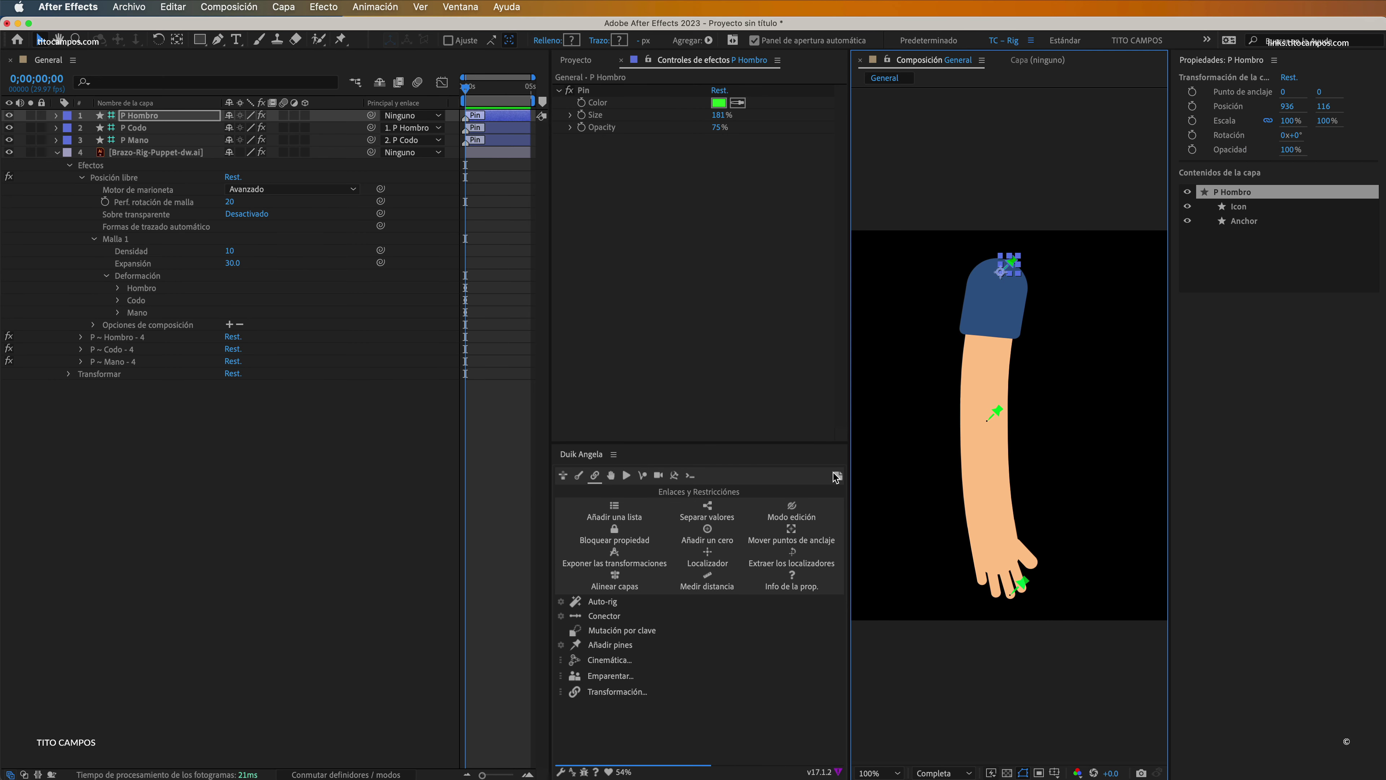
Reveal the Position property of the P Hombro, P Codo and P Mano layers to examine their separate coordinates.
{"action": "left_click", "coordinate": [490, 126]}
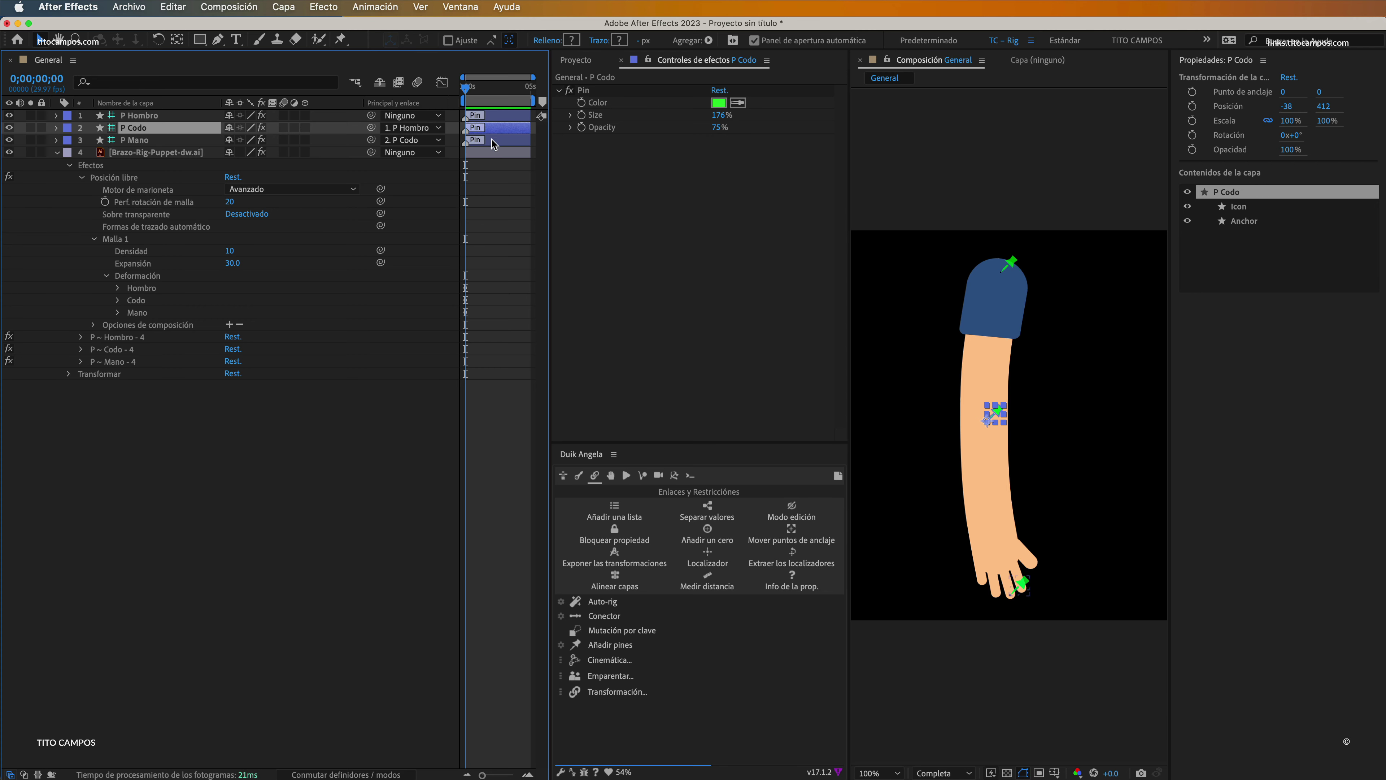
{"action": "left_click", "coordinate": [492, 140]}
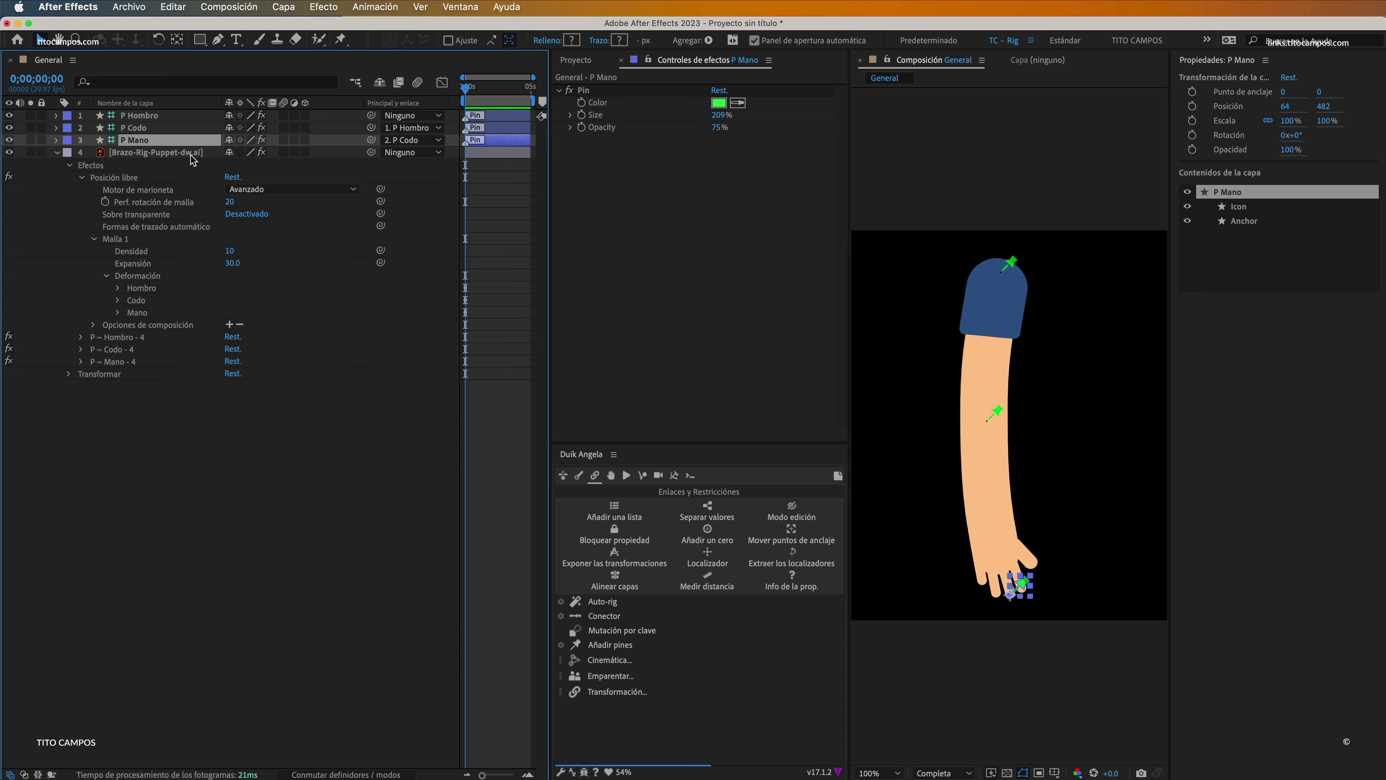
{"action": "key", "text": "p"}
{"action": "left_click", "coordinate": [143, 115]}
{"action": "key", "text": "p"}
{"action": "left_click", "coordinate": [147, 141]}
{"action": "key", "text": "p"}
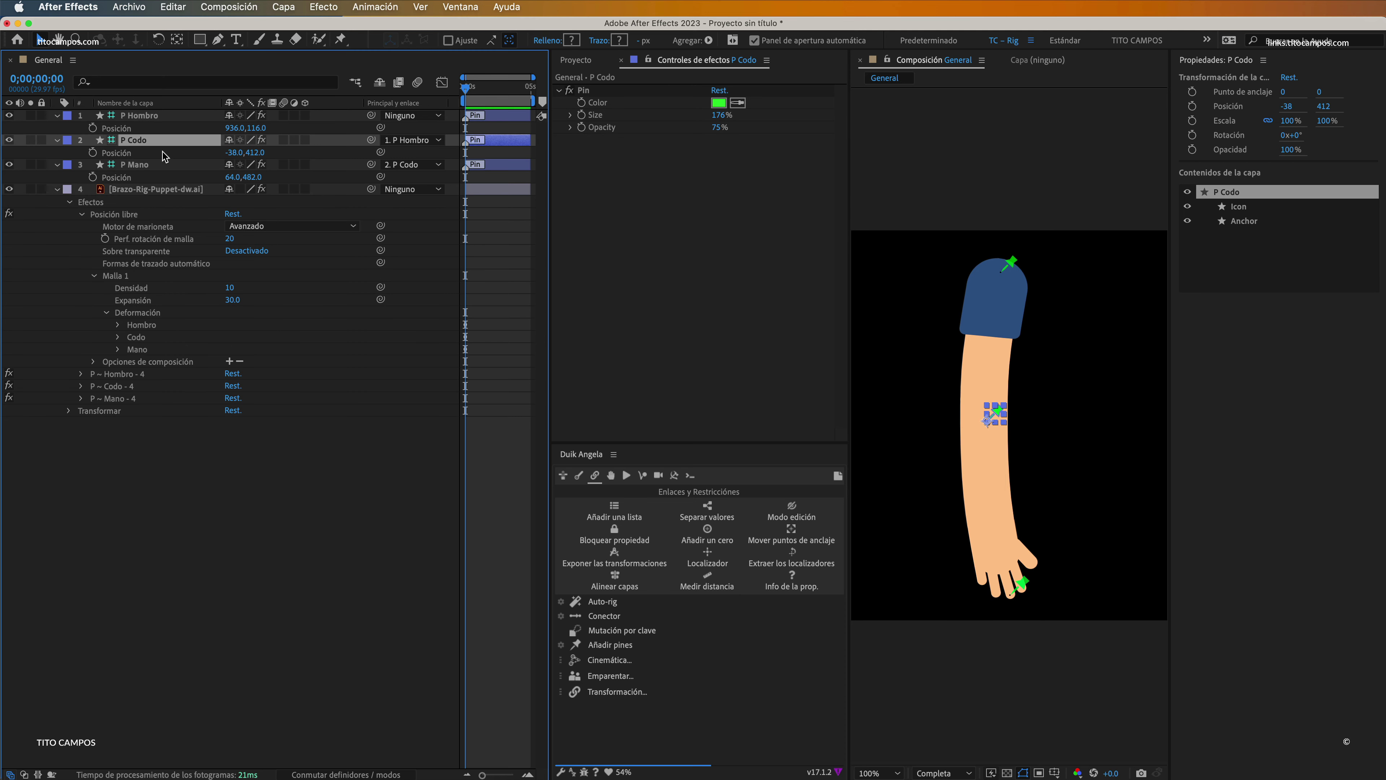
{"action": "left_click", "coordinate": [151, 163]}
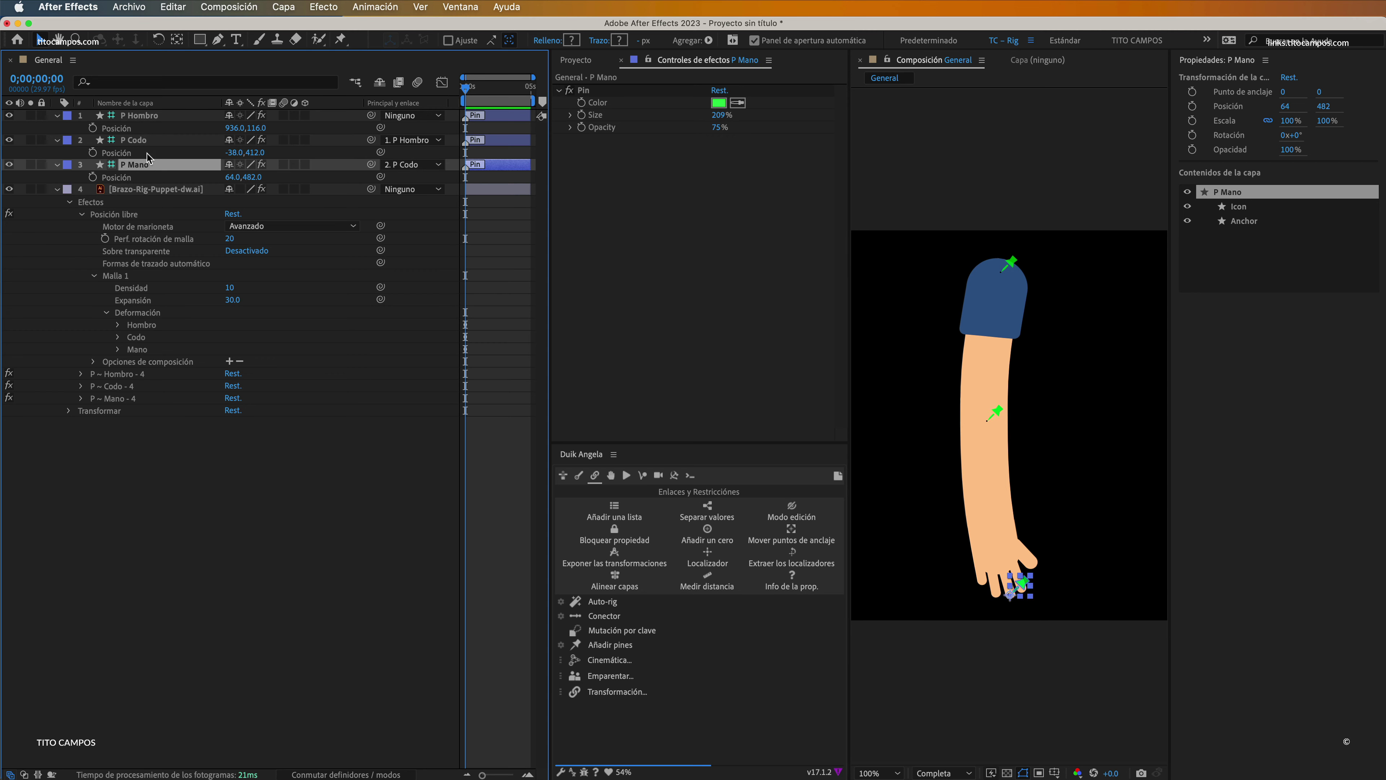
Select the P Hombro, P Codo and P Mano layers together, collapse their Position properties, and apply Duik's standard IK to them.
{"action": "left_click", "coordinate": [157, 116], "text": "shift"}
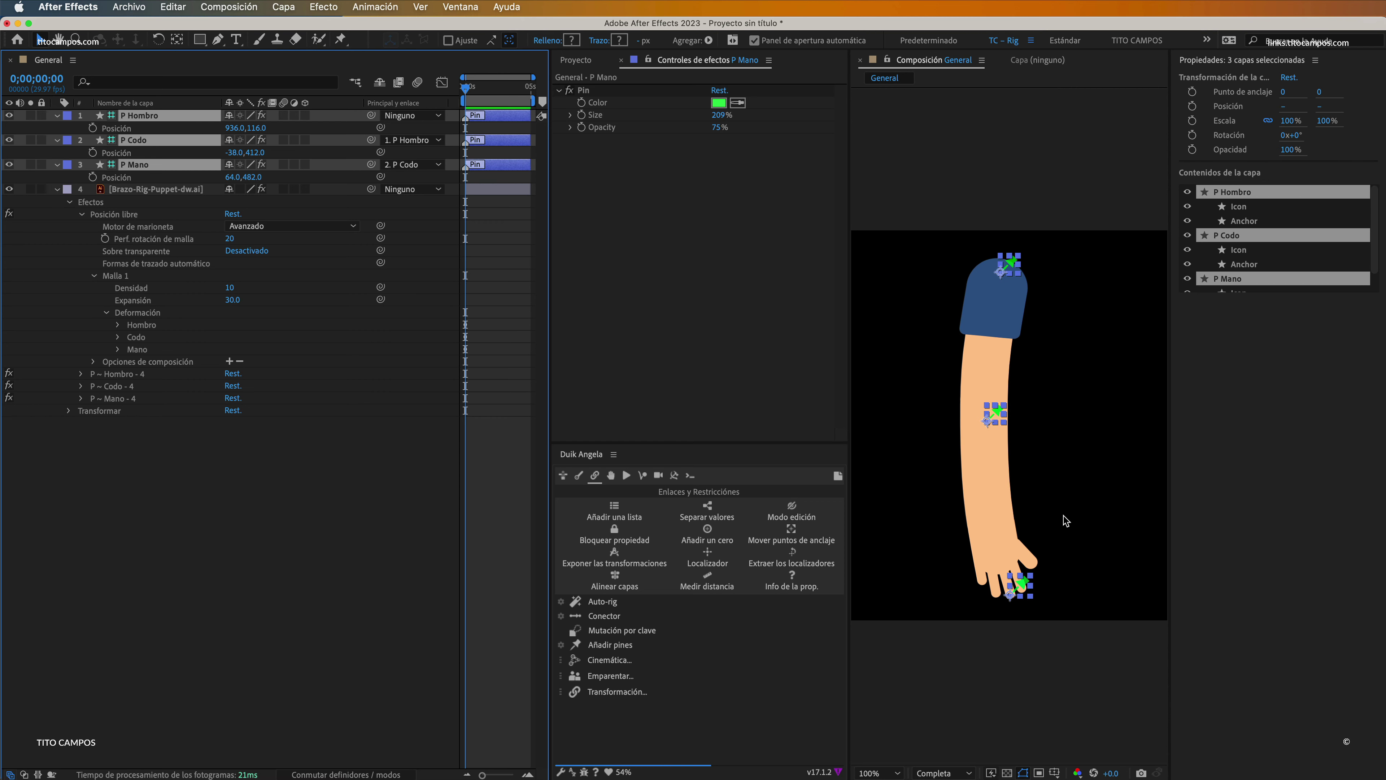
{"action": "key", "text": "p"}
{"action": "left_click", "coordinate": [125, 103]}
{"action": "left_click", "coordinate": [142, 115]}
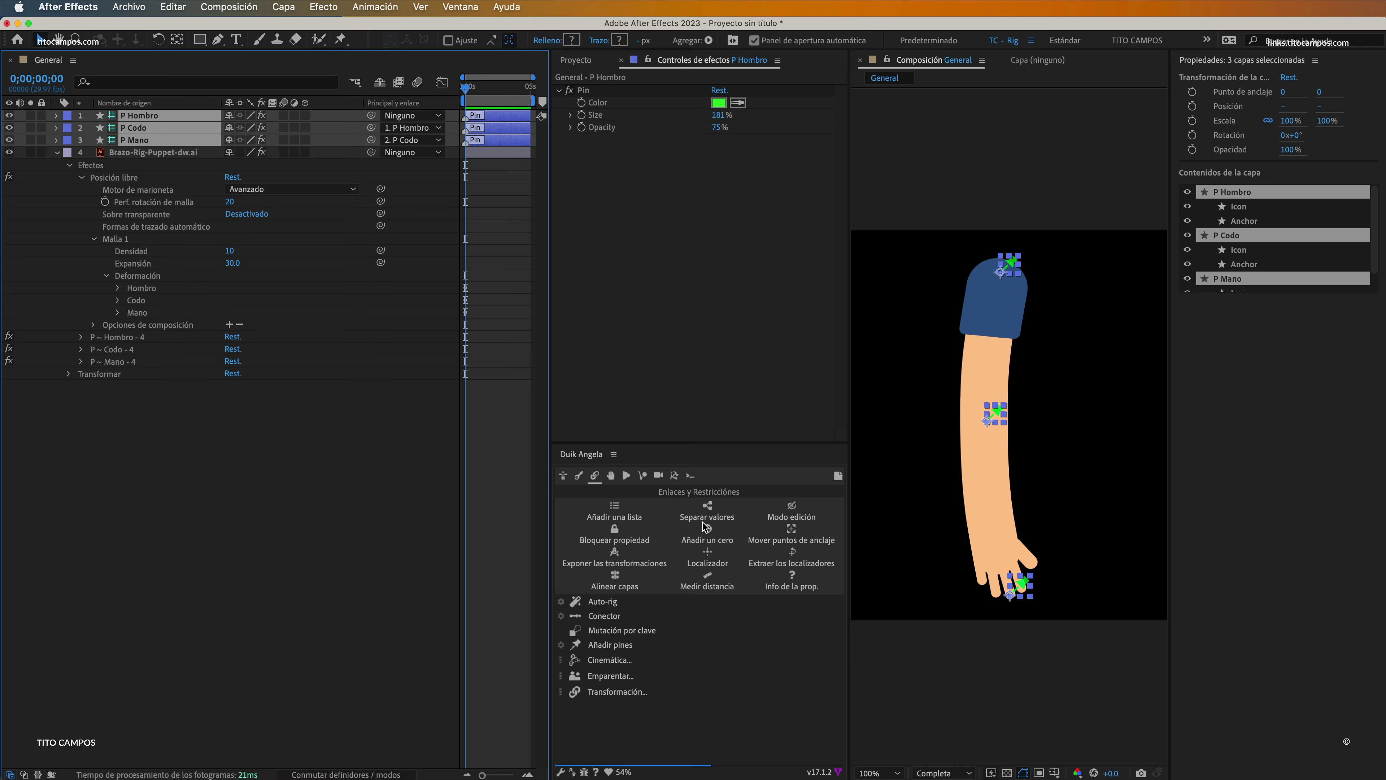
{"action": "left_click", "coordinate": [594, 477]}
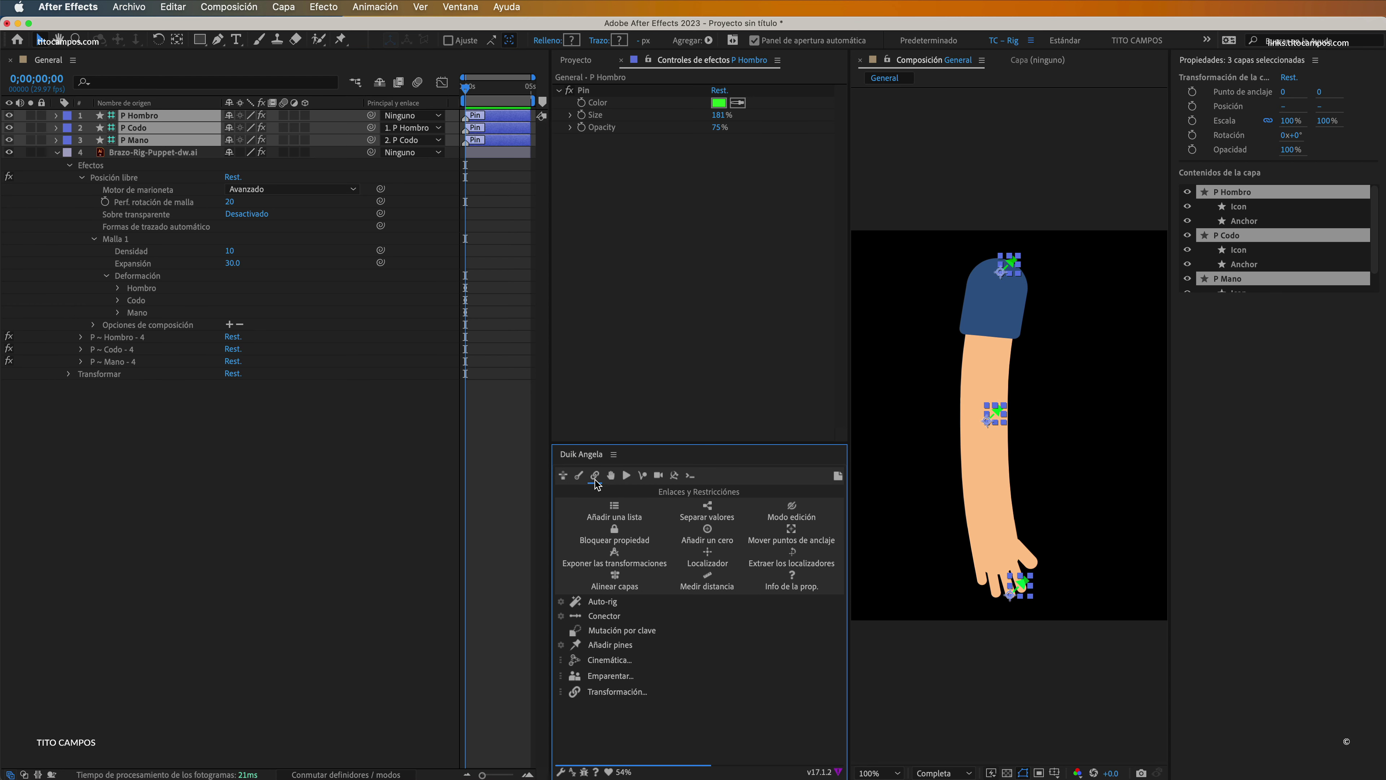
{"action": "left_click", "coordinate": [611, 661]}
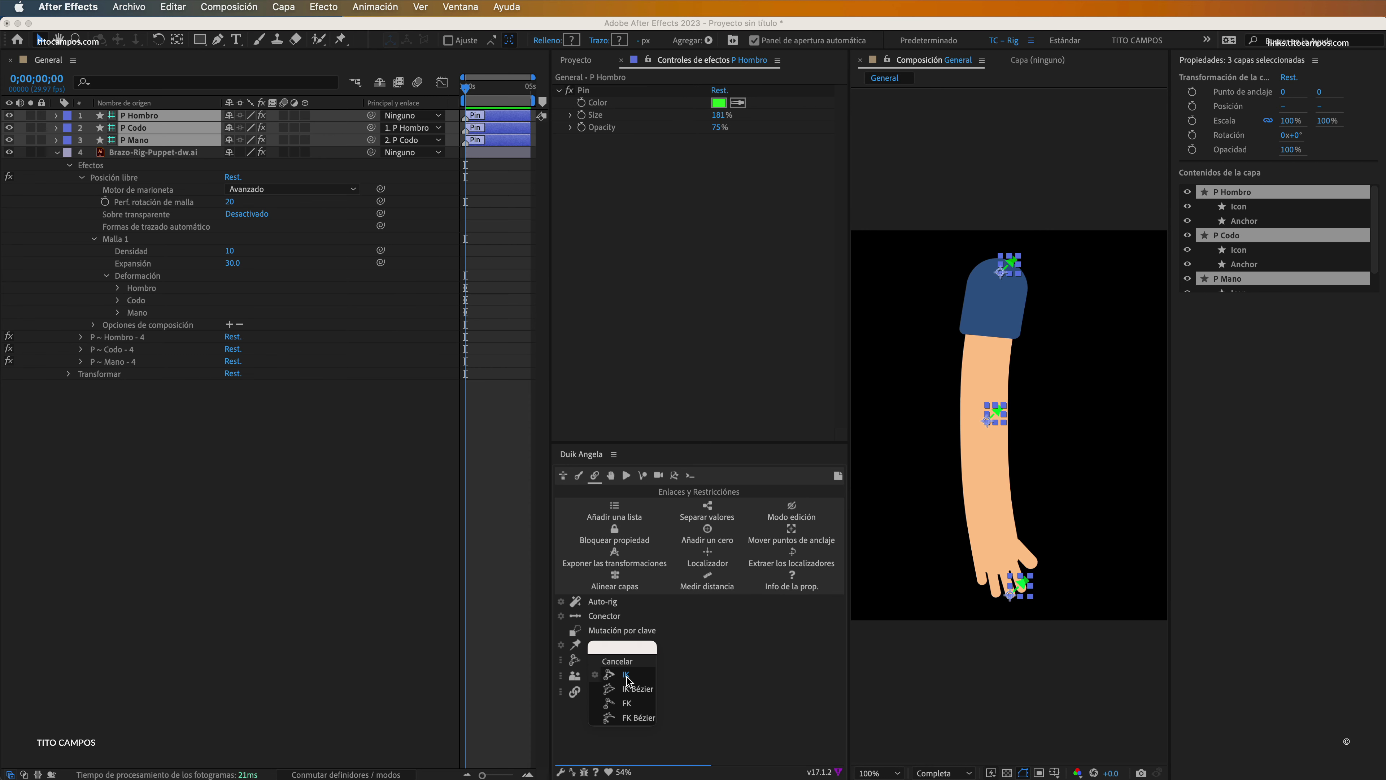
{"action": "left_click", "coordinate": [626, 675]}
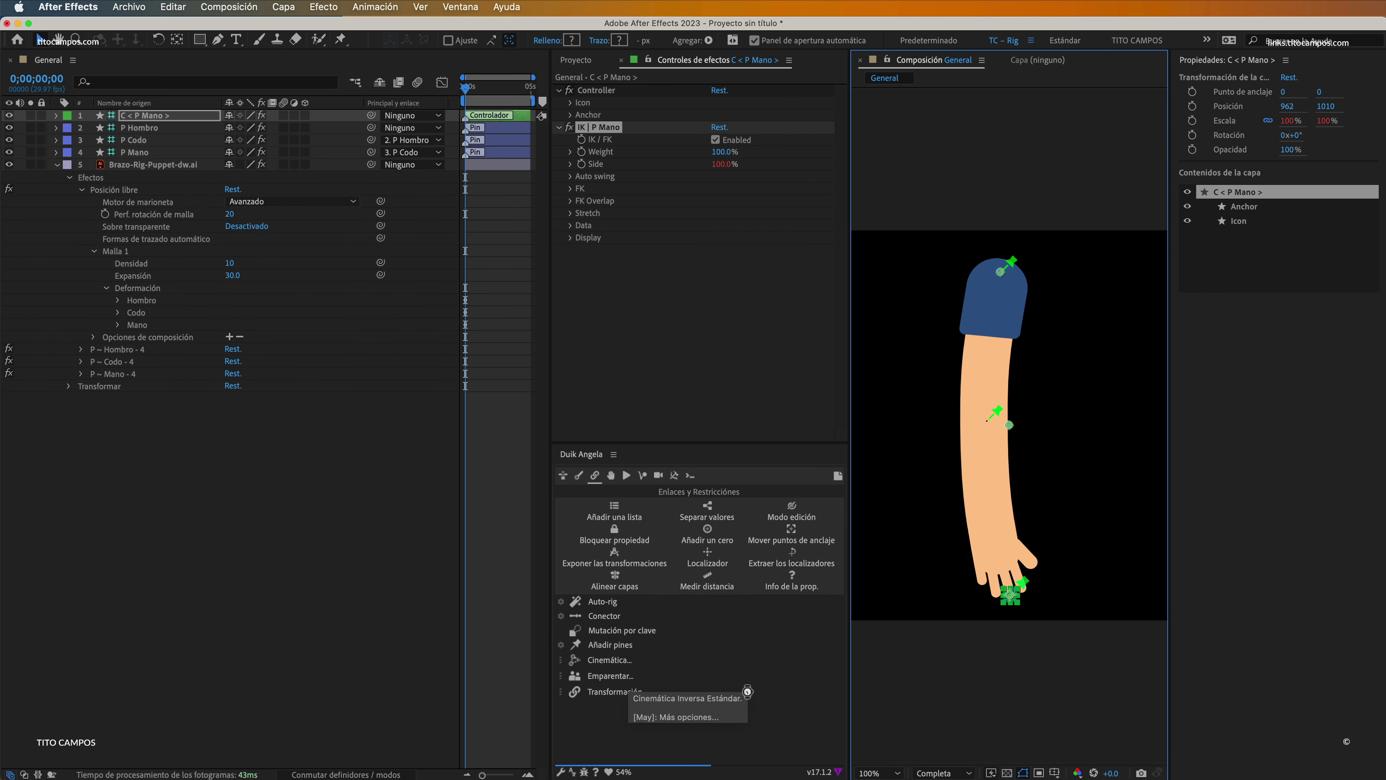
Rename the new IK controller layer as C Brazo Izq.
{"action": "left_click", "coordinate": [142, 115]}
{"action": "key", "text": "Return"}
{"action": "type", "text": "C Brazo Izq"}
{"action": "key", "text": "Return"}
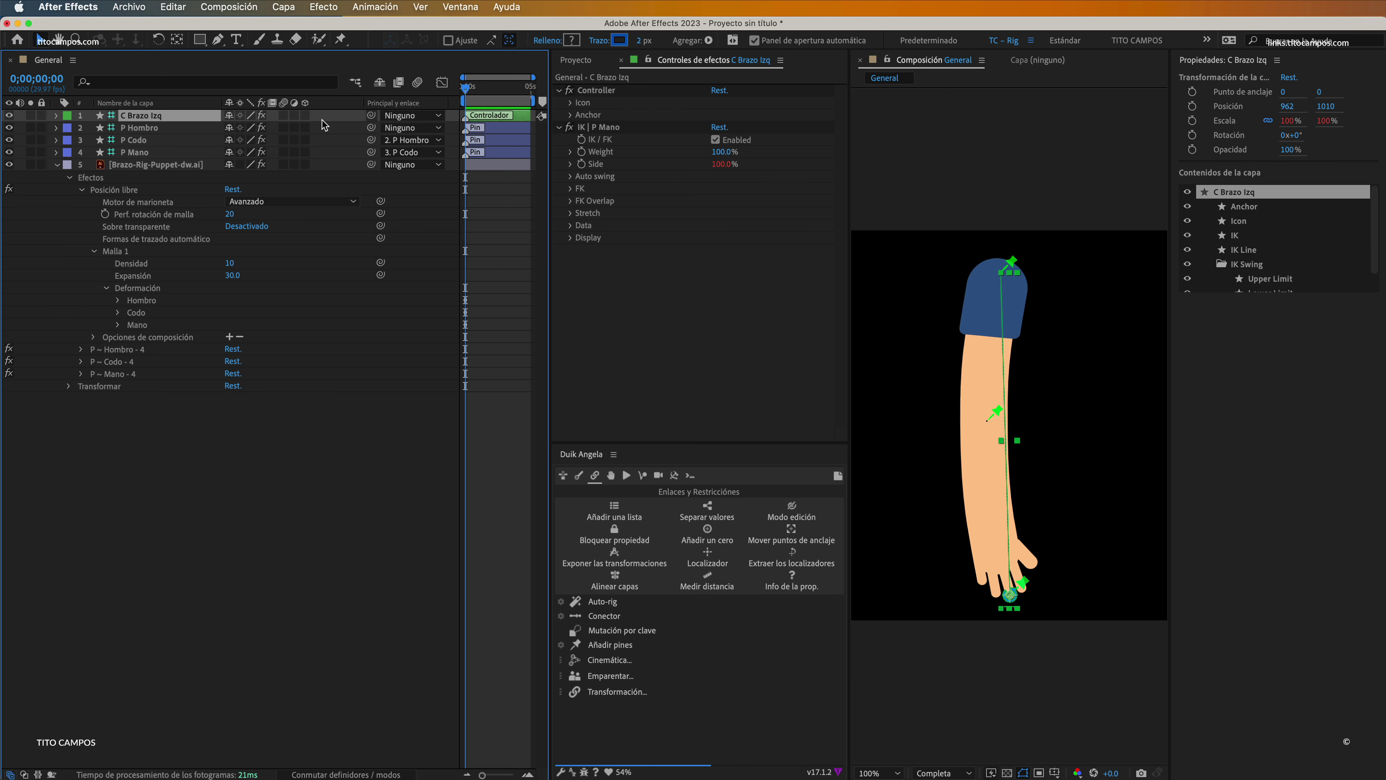
Change the C Brazo Izq controller's icon color to red EB2D34.
{"action": "left_click", "coordinate": [571, 107]}
{"action": "left_click", "coordinate": [571, 104]}
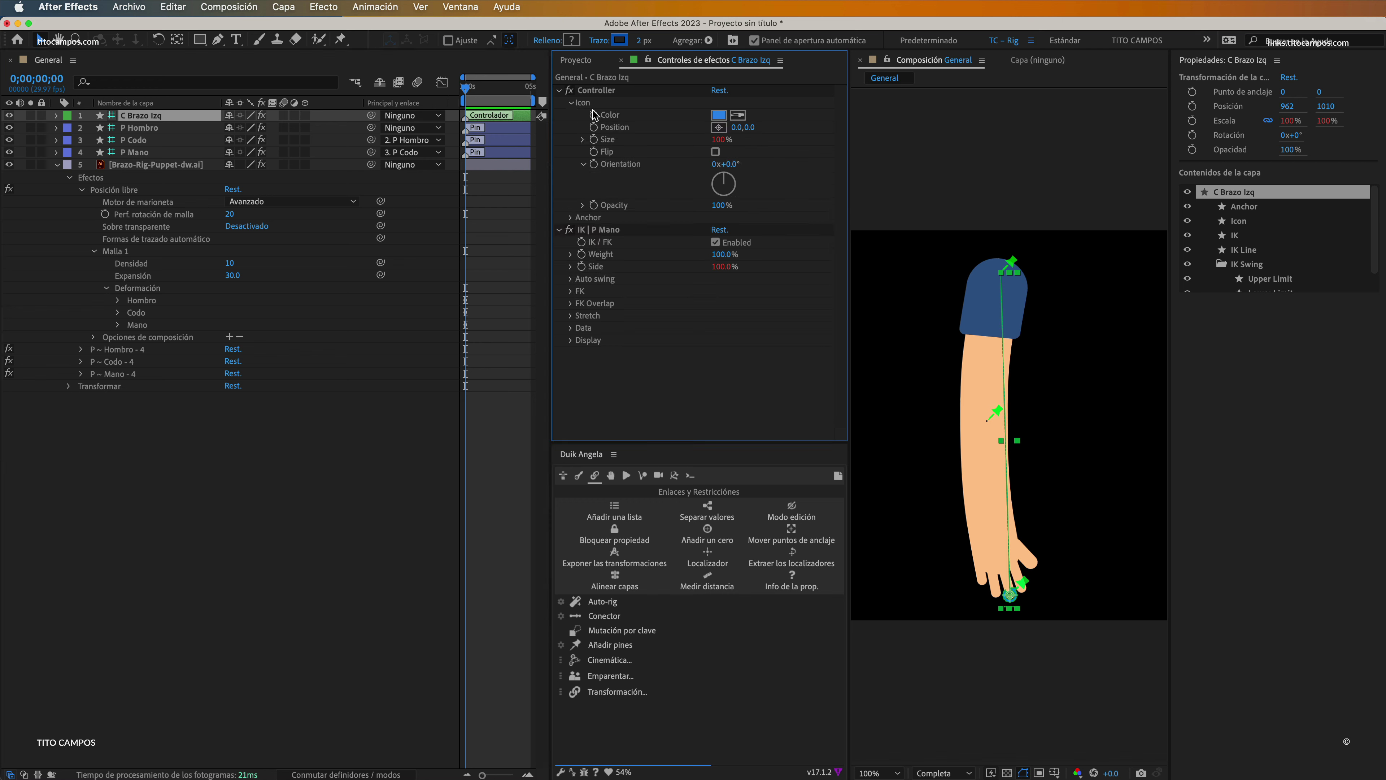
{"action": "left_click", "coordinate": [720, 115]}
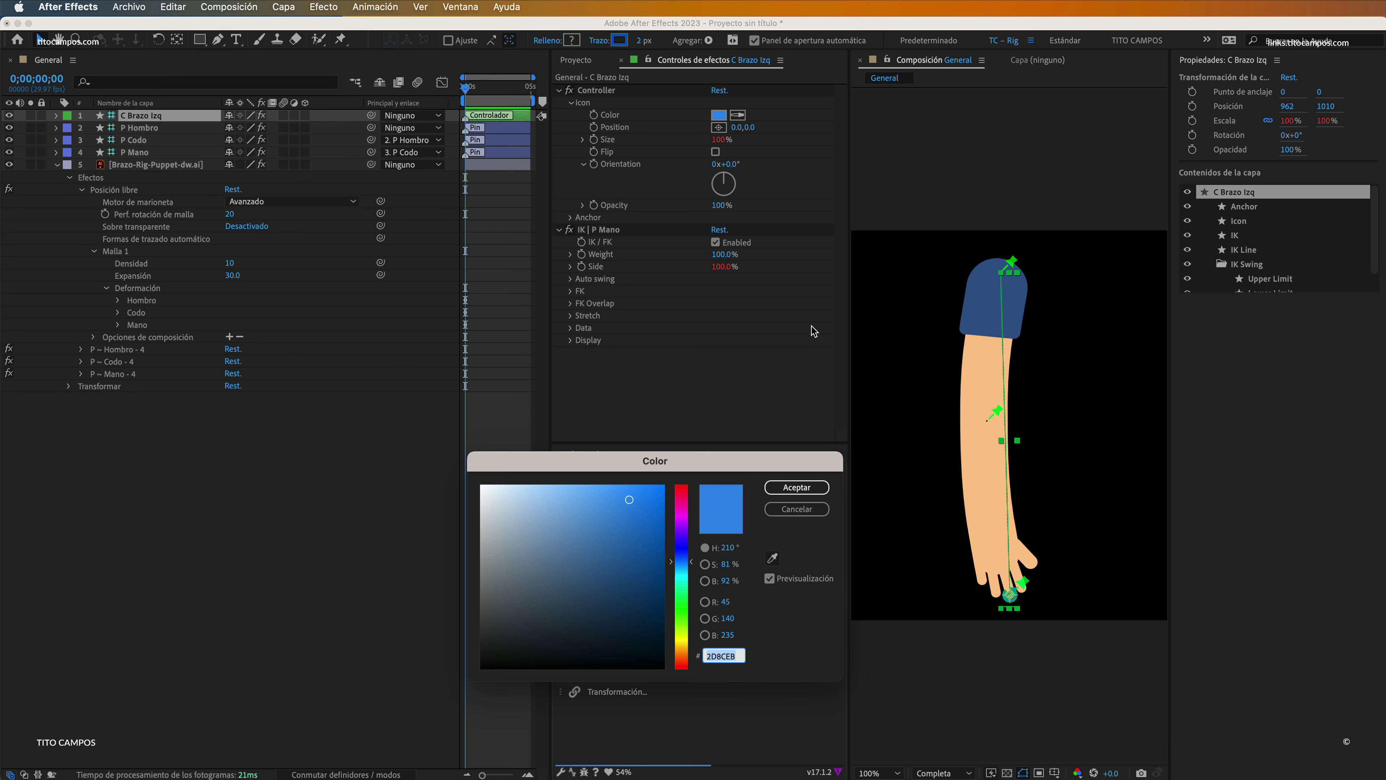
{"action": "left_click_drag", "start_coordinate": [690, 561], "coordinate": [692, 488]}
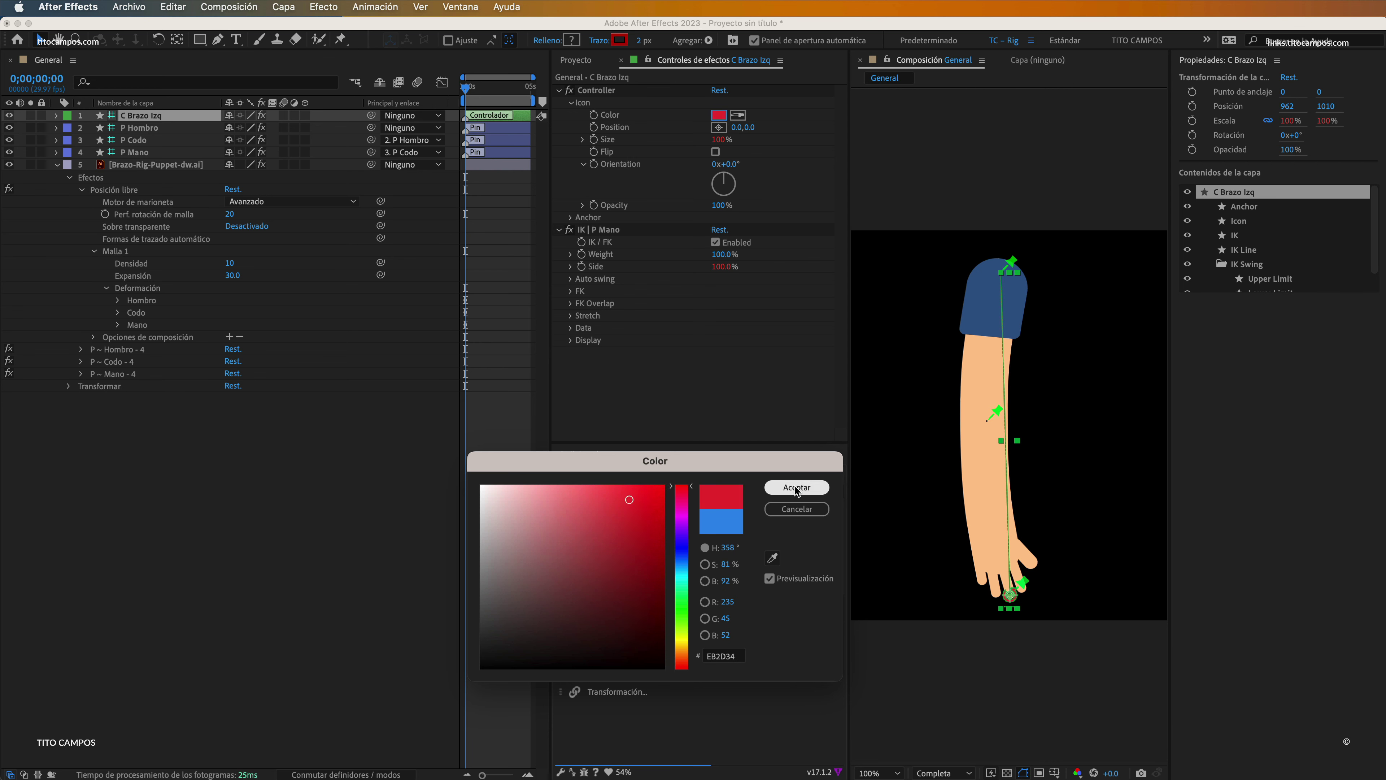
{"action": "left_click", "coordinate": [796, 487]}
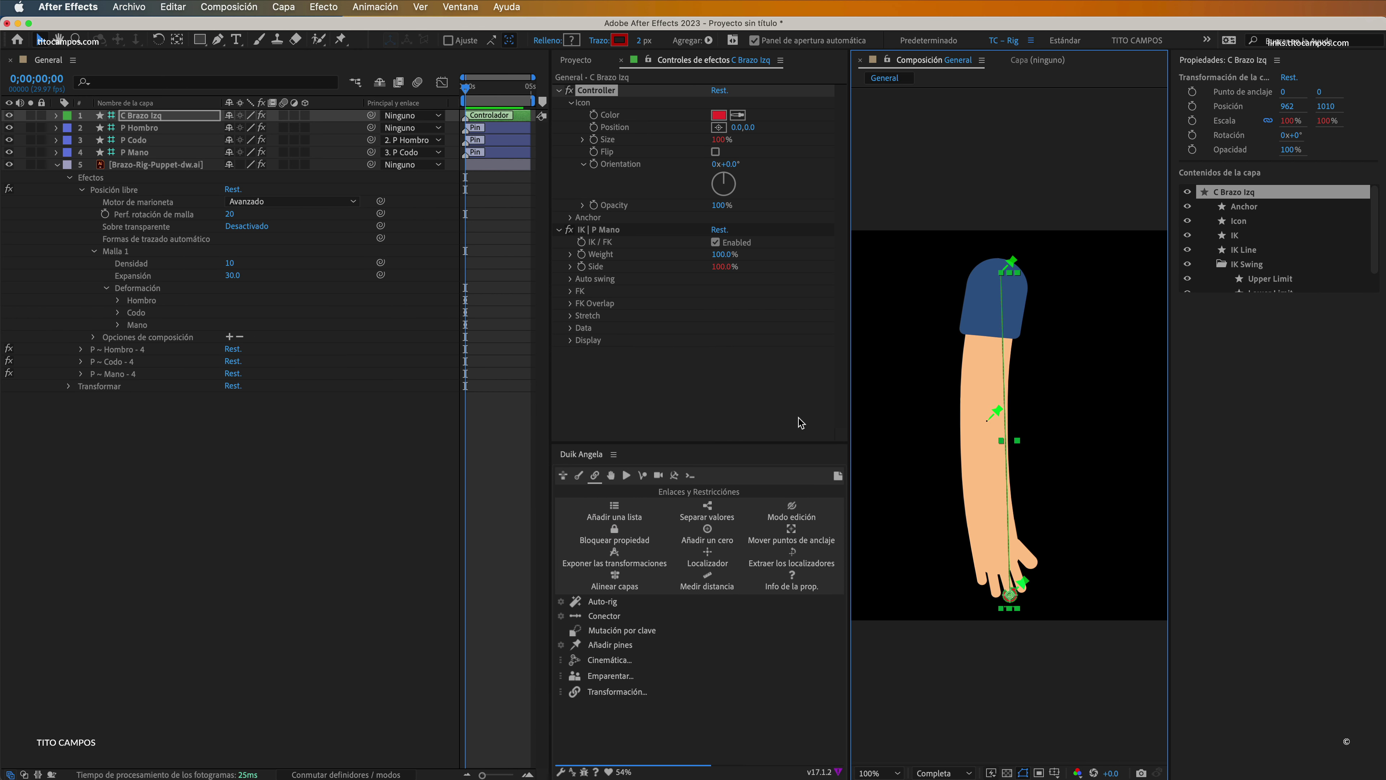
Set the controller icon's size to 200% and its icon position to 55, 26, beside the hand.
{"action": "left_click_drag", "start_coordinate": [719, 144], "coordinate": [750, 143]}
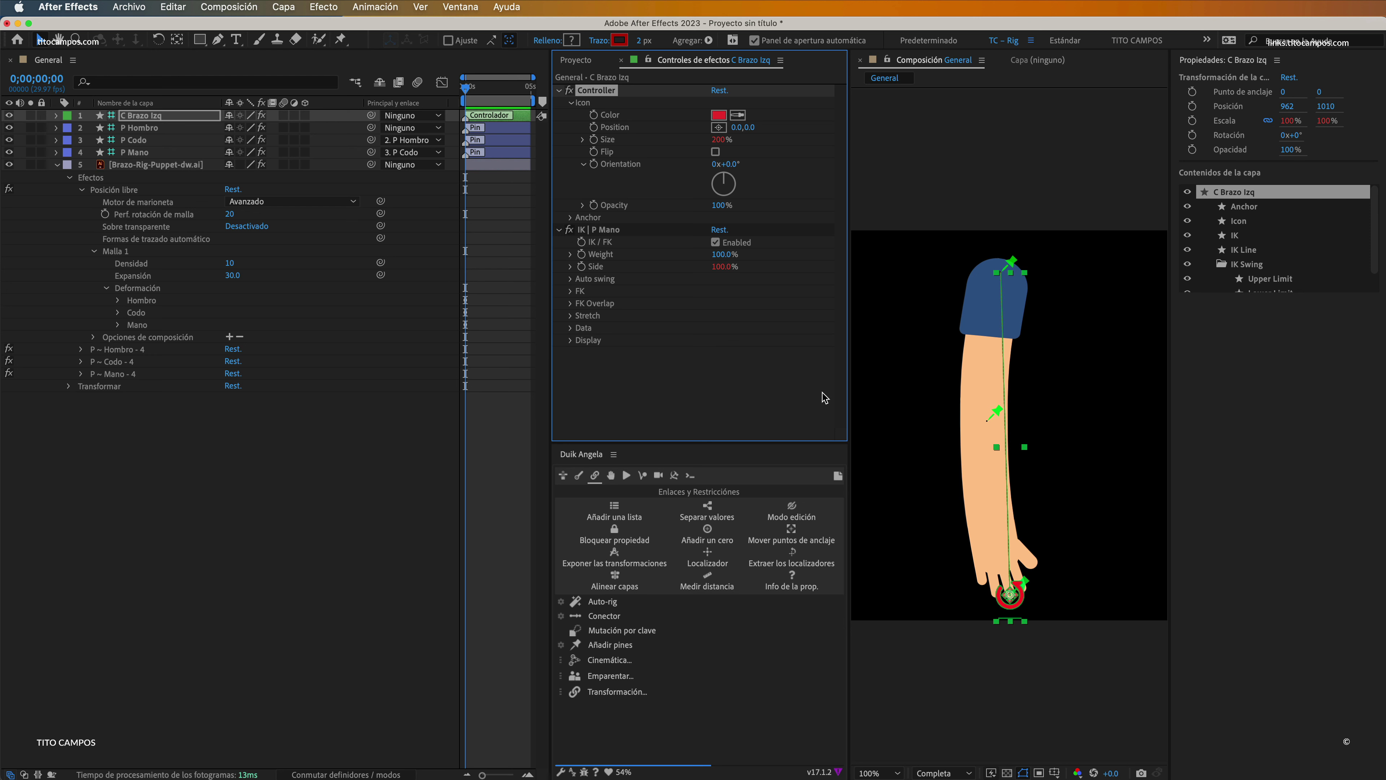
{"action": "left_click_drag", "start_coordinate": [736, 129], "coordinate": [777, 128]}
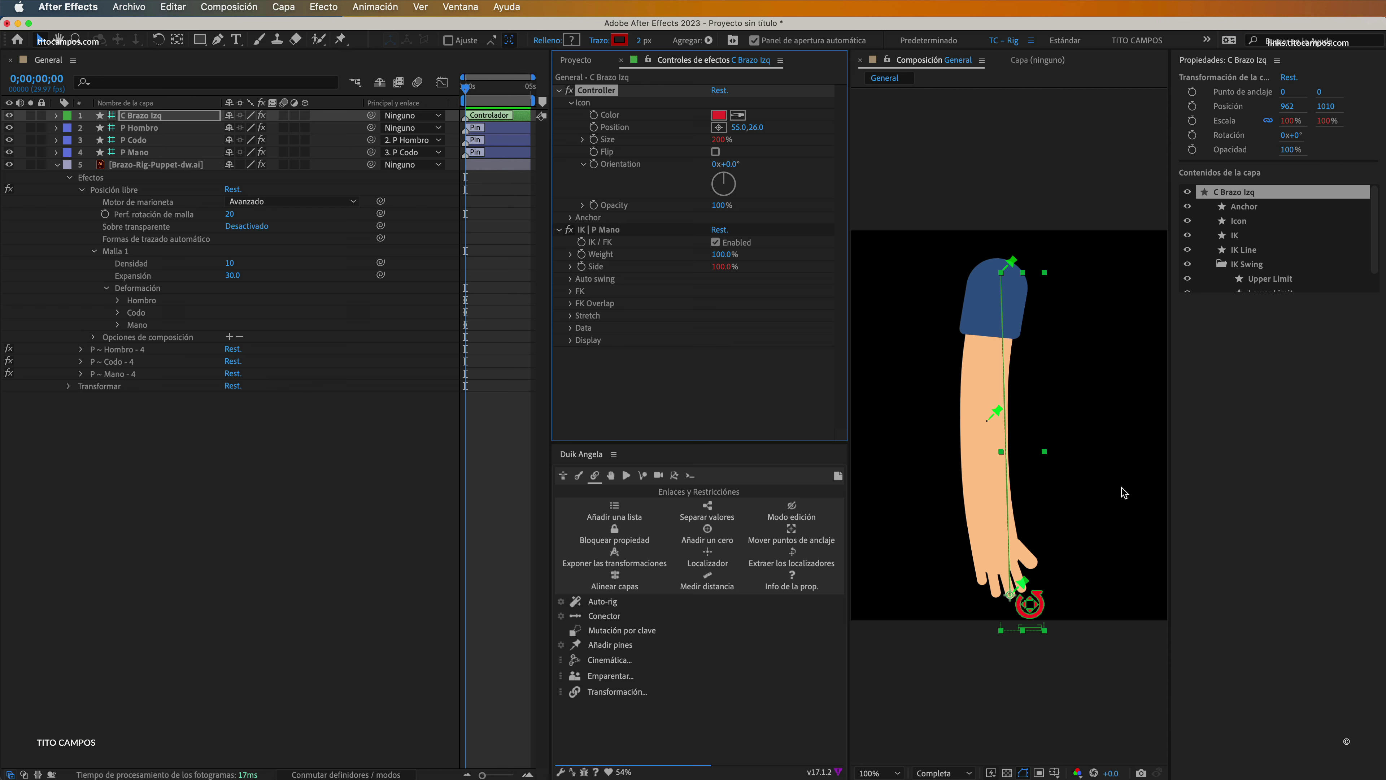
Test the IK rig by moving the C Brazo Izq controller to about 902, 938 and P Hombro to about 938, 106.
{"action": "left_click", "coordinate": [1041, 613]}
{"action": "mouse_move", "coordinate": [1041, 614]}
{"action": "left_mouse_down"}
{"action": "mouse_move", "coordinate": [1146, 576]}
{"action": "mouse_move", "coordinate": [1109, 599]}
{"action": "mouse_move", "coordinate": [936, 596]}
{"action": "mouse_move", "coordinate": [1022, 600]}
{"action": "mouse_move", "coordinate": [1124, 563]}
{"action": "mouse_move", "coordinate": [1114, 581]}
{"action": "mouse_move", "coordinate": [973, 582]}
{"action": "mouse_move", "coordinate": [1055, 585]}
{"action": "mouse_move", "coordinate": [1041, 613]}
{"action": "mouse_move", "coordinate": [1050, 568]}
{"action": "mouse_move", "coordinate": [934, 563]}
{"action": "mouse_move", "coordinate": [982, 580]}
{"action": "mouse_move", "coordinate": [1069, 565]}
{"action": "mouse_move", "coordinate": [1022, 600]}
{"action": "left_mouse_up"}
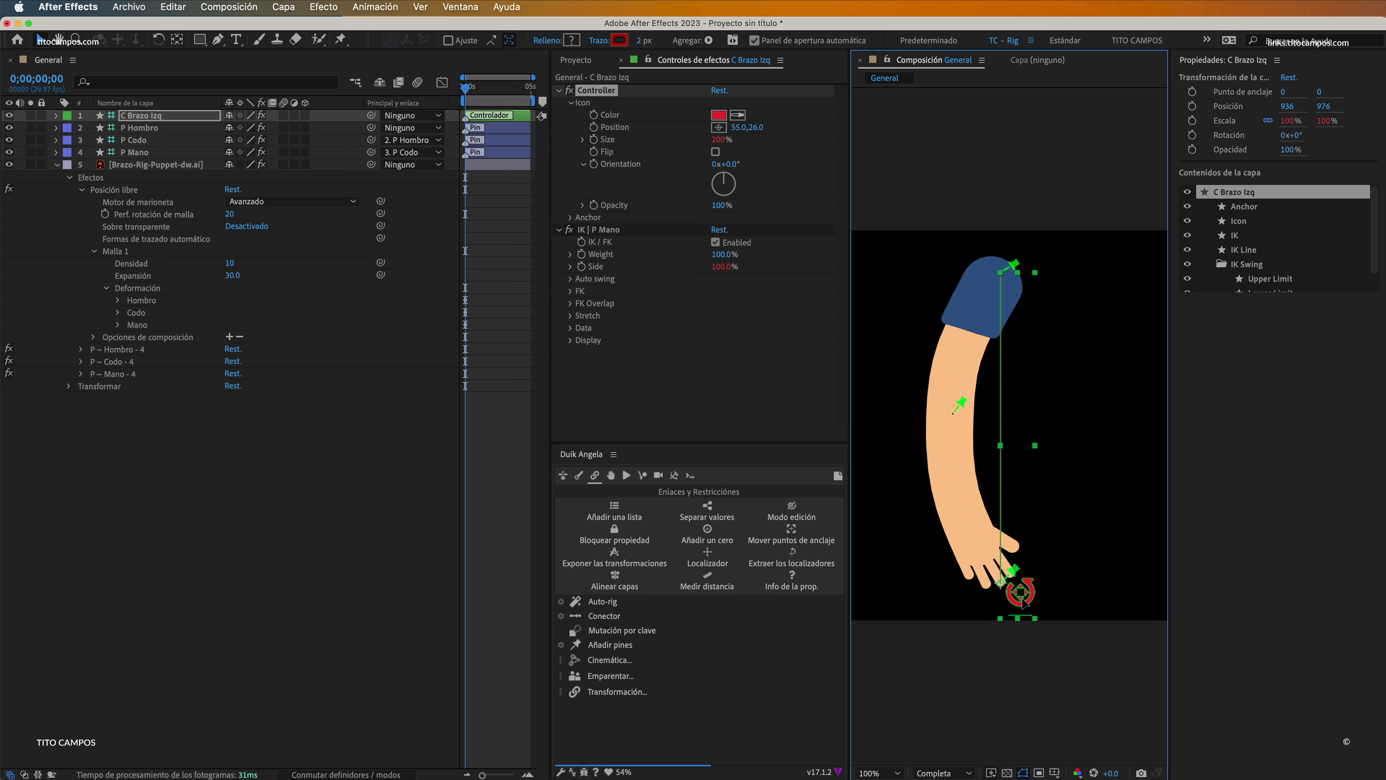
{"action": "mouse_move", "coordinate": [1014, 266]}
{"action": "left_mouse_down"}
{"action": "mouse_move", "coordinate": [952, 271]}
{"action": "mouse_move", "coordinate": [1050, 282]}
{"action": "mouse_move", "coordinate": [982, 247]}
{"action": "mouse_move", "coordinate": [1018, 276]}
{"action": "mouse_move", "coordinate": [1006, 299]}
{"action": "mouse_move", "coordinate": [1005, 278]}
{"action": "mouse_move", "coordinate": [985, 271]}
{"action": "mouse_move", "coordinate": [995, 281]}
{"action": "left_mouse_up"}
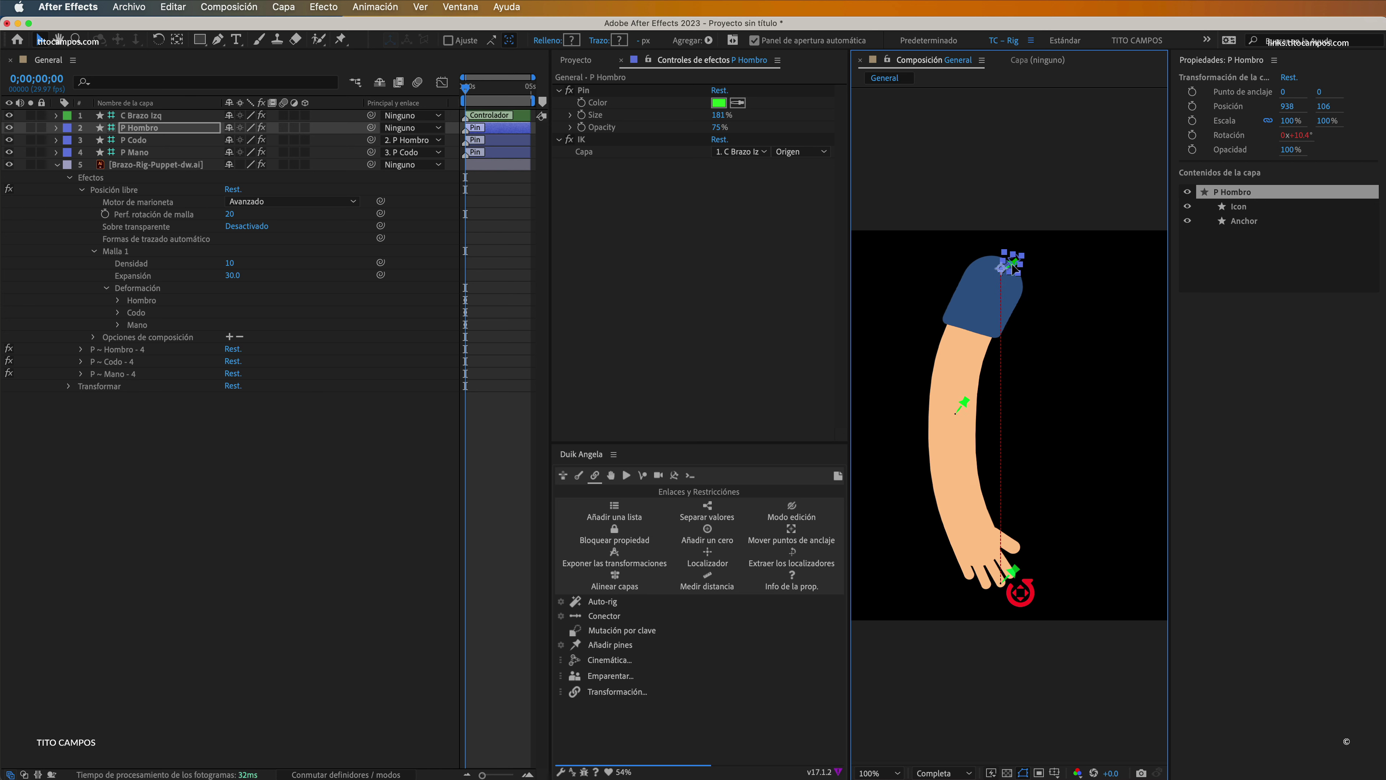
{"action": "mouse_move", "coordinate": [1020, 593]}
{"action": "left_mouse_down"}
{"action": "mouse_move", "coordinate": [937, 574]}
{"action": "mouse_move", "coordinate": [1084, 552]}
{"action": "mouse_move", "coordinate": [991, 576]}
{"action": "mouse_move", "coordinate": [1007, 579]}
{"action": "left_mouse_up"}
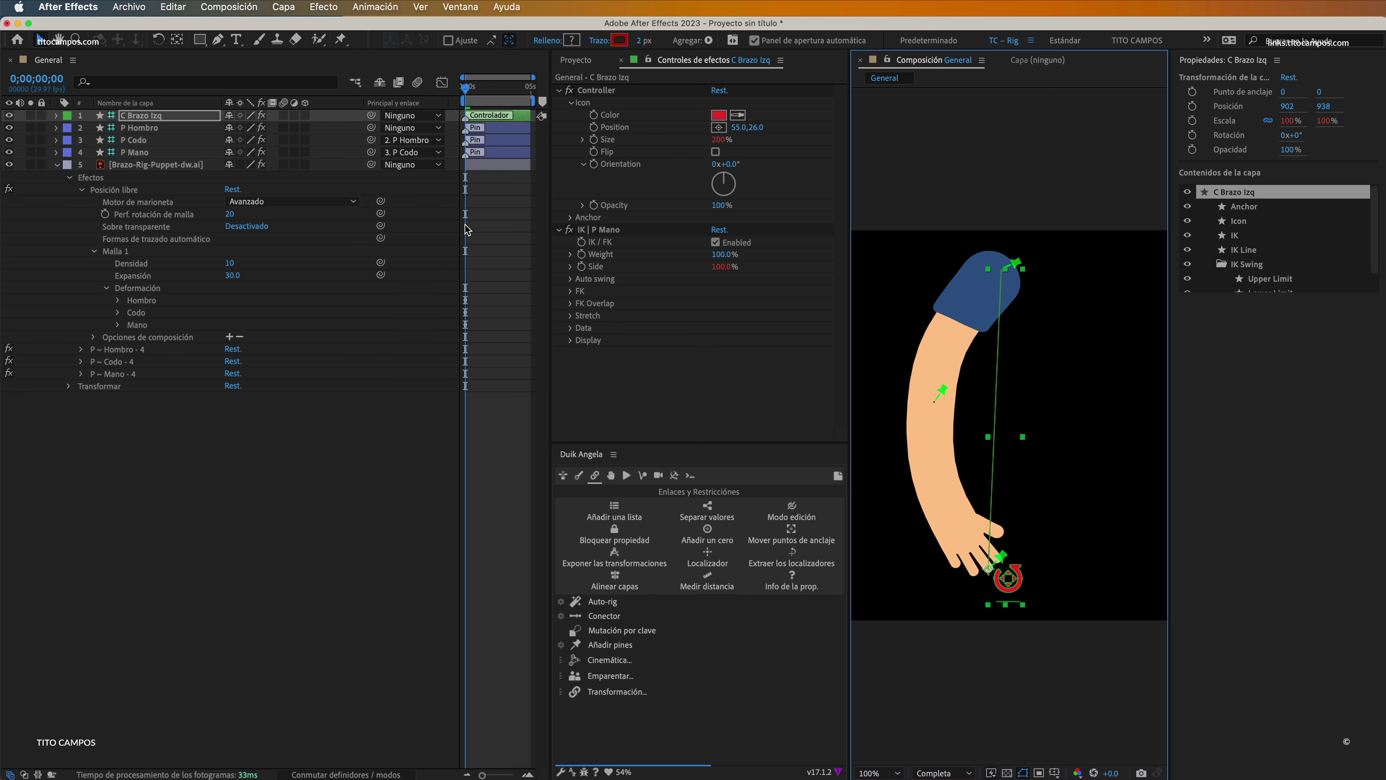
Reveal the Position property of C Brazo Izq and move the controller to about 1152, 942.
{"action": "left_click", "coordinate": [483, 115]}
{"action": "left_click", "coordinate": [143, 104]}
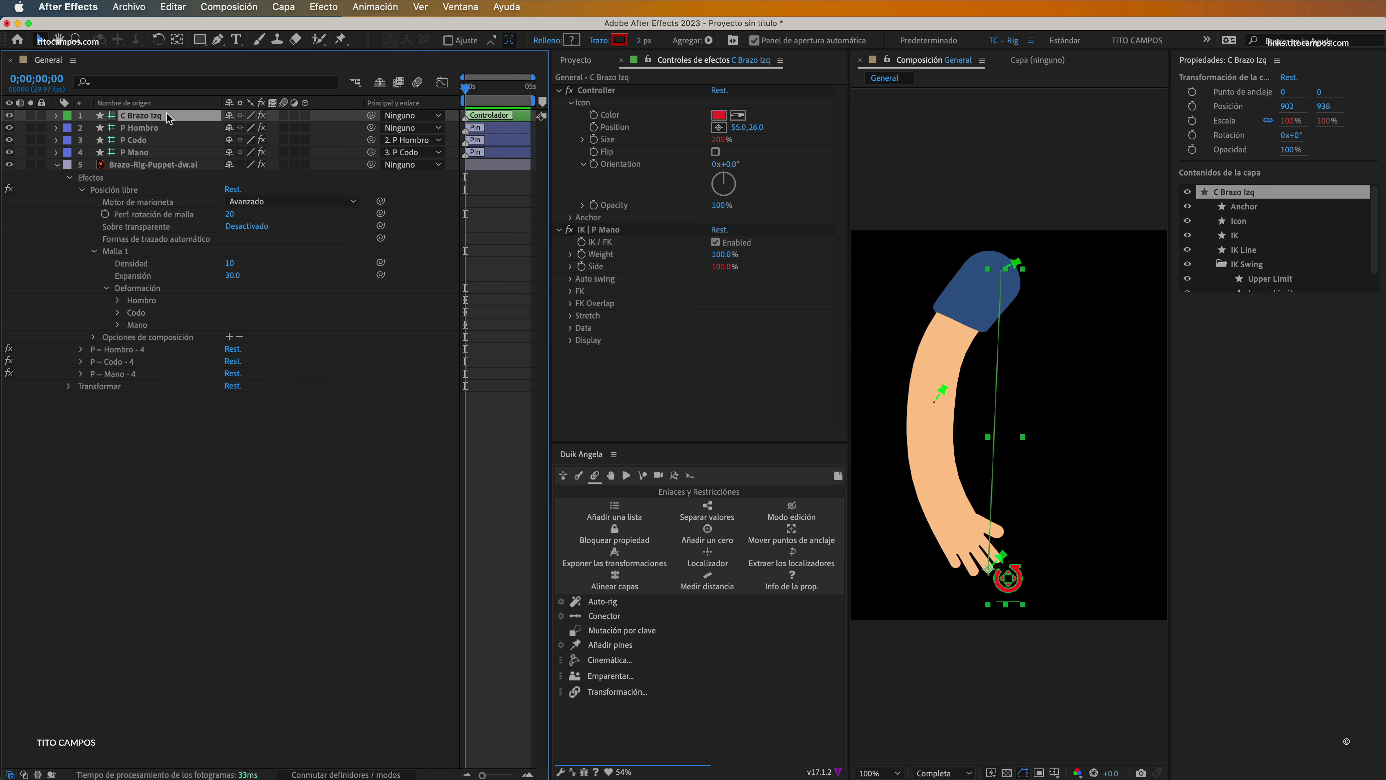
{"action": "key", "text": "p"}
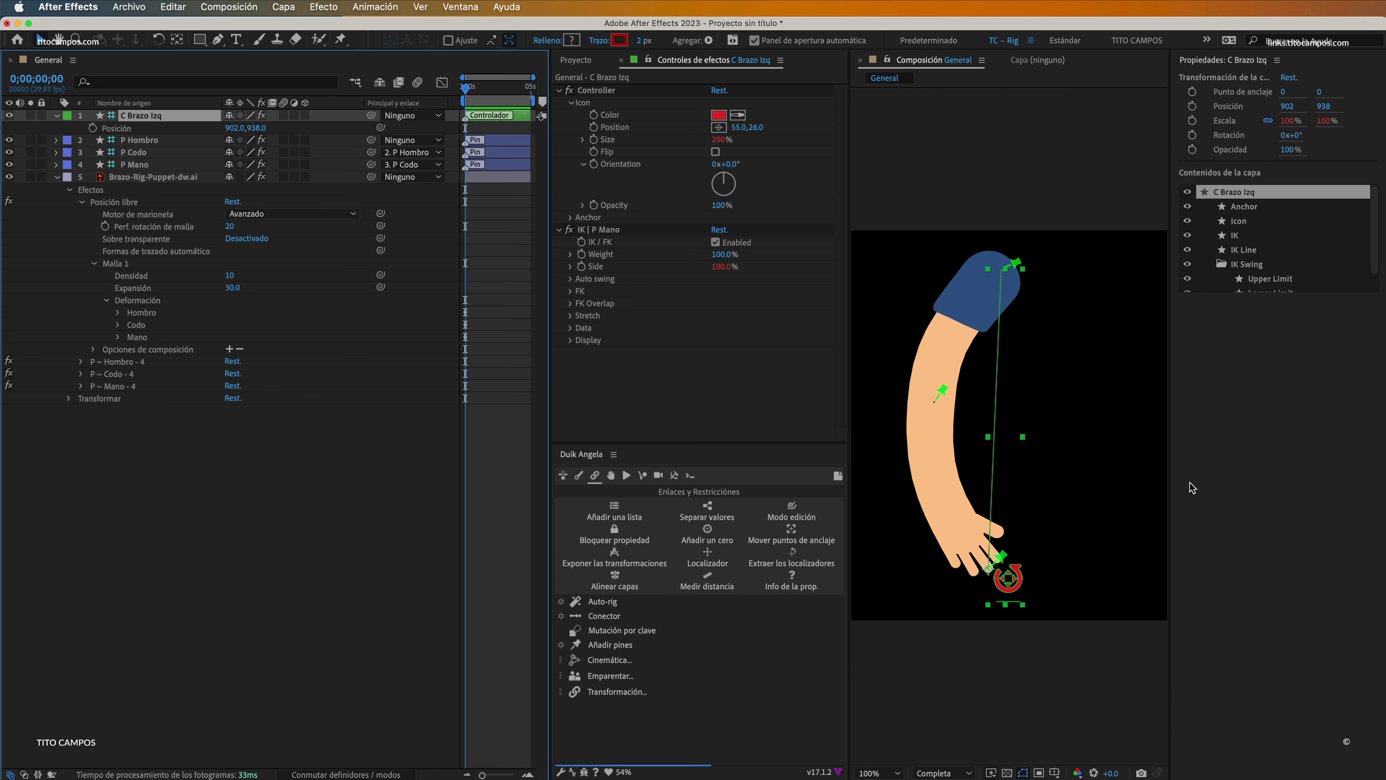
{"action": "left_click_drag", "start_coordinate": [1012, 587], "coordinate": [1082, 617]}
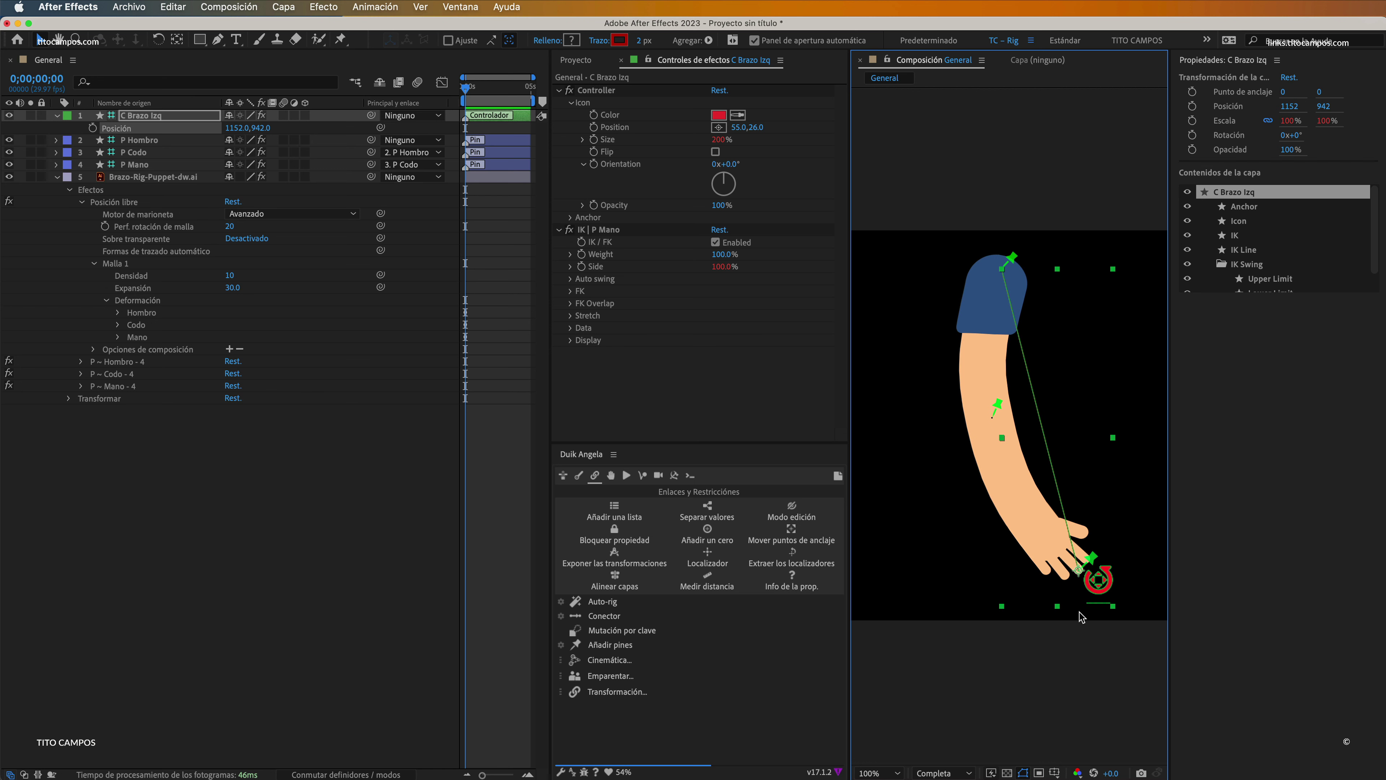